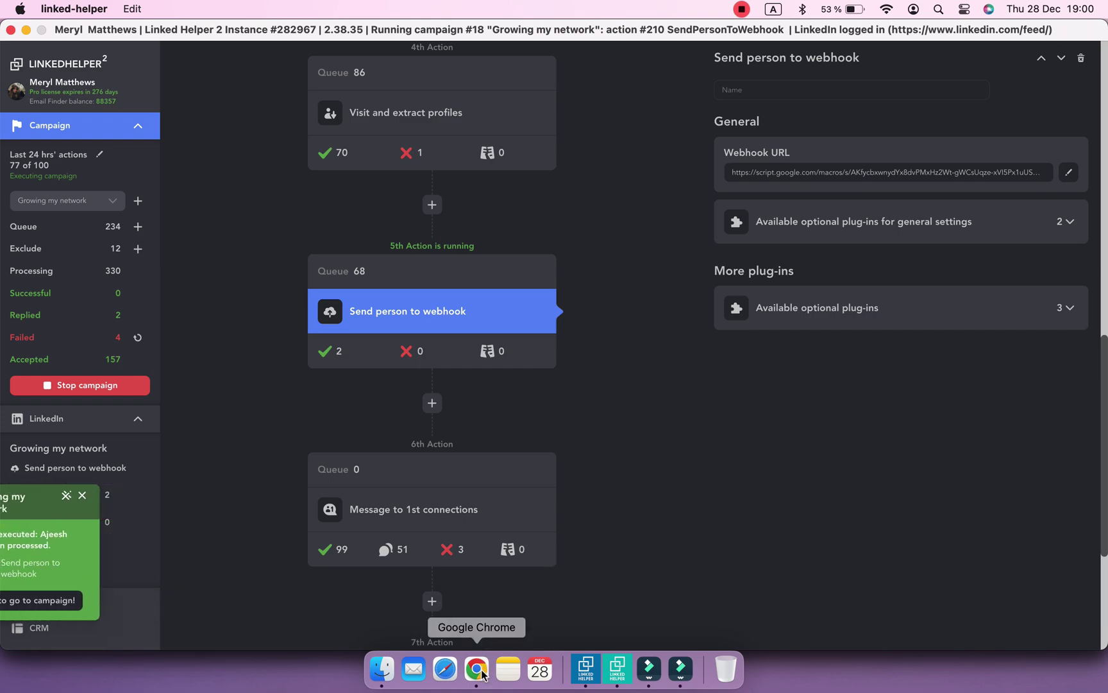
# Switch to the Google Sheet in Chrome and scroll across the LH tab's profile columns
pyautogui.click(478, 671)
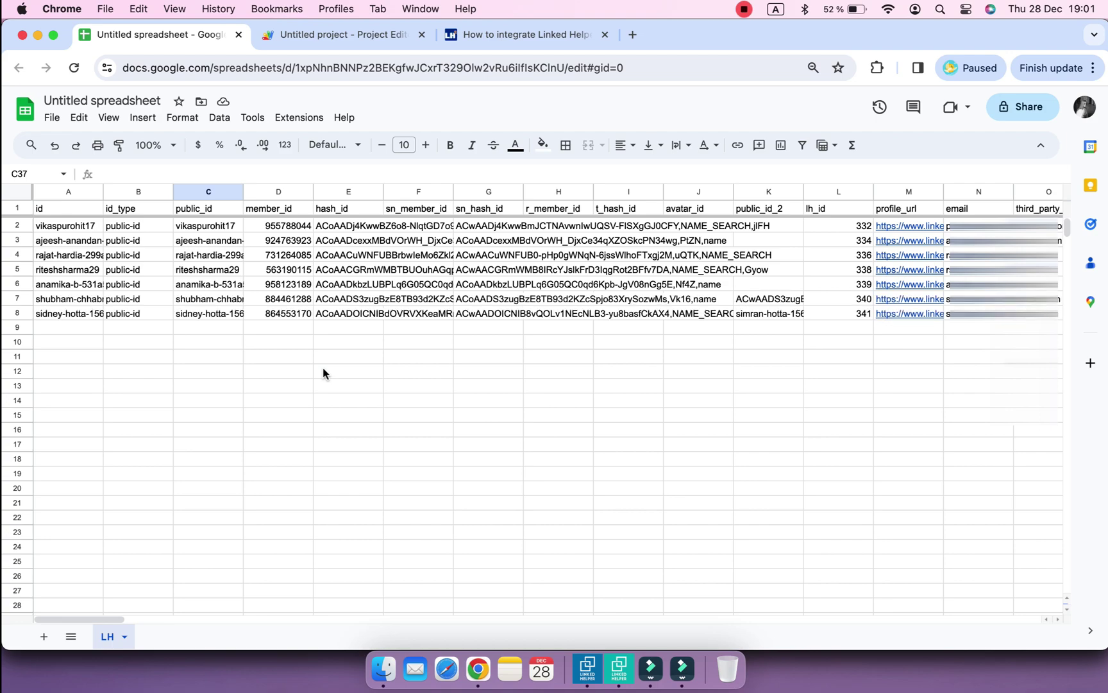
pyautogui.hscroll(10, 323, 366)
pyautogui.hscroll(10, 324, 367)
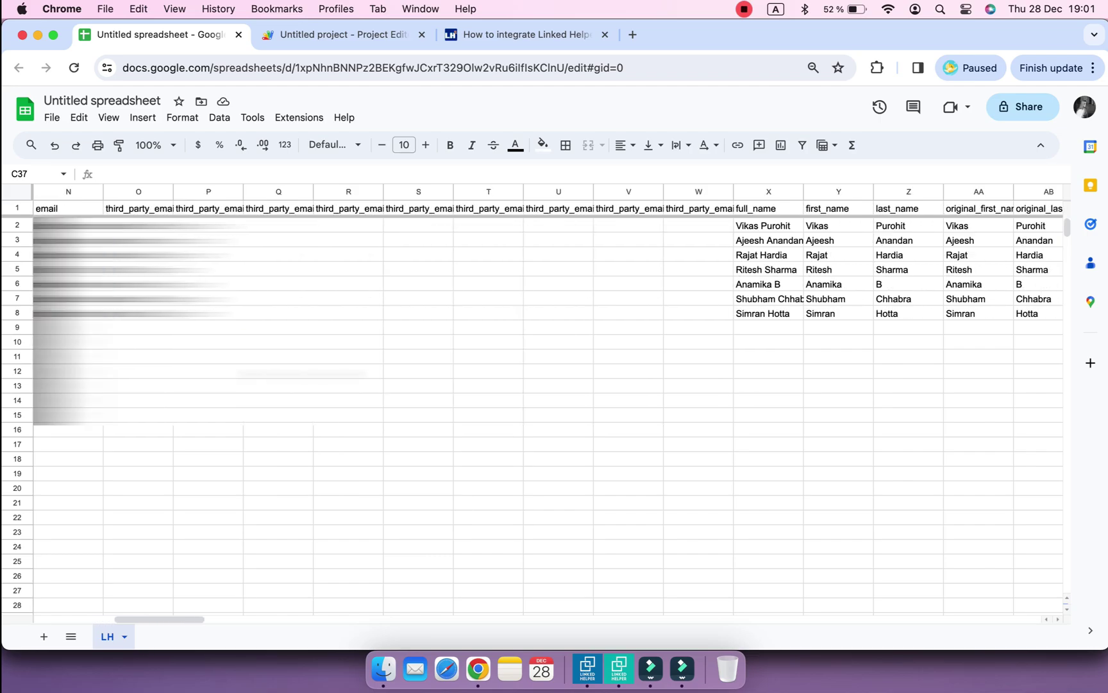
pyautogui.hscroll(10, 324, 367)
pyautogui.hscroll(5, 323, 367)
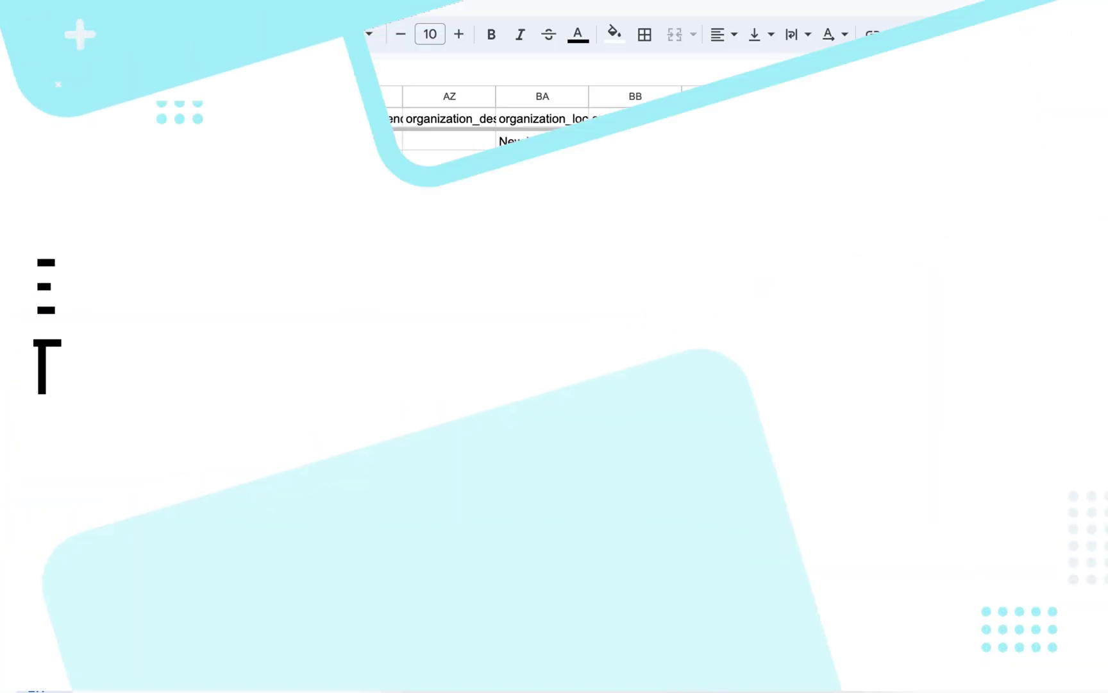
# Change the spreadsheet's Sheet1 tab name to 'LH'
pyautogui.hscroll(3, 770, 321)
pyautogui.hscroll(10, 770, 321)
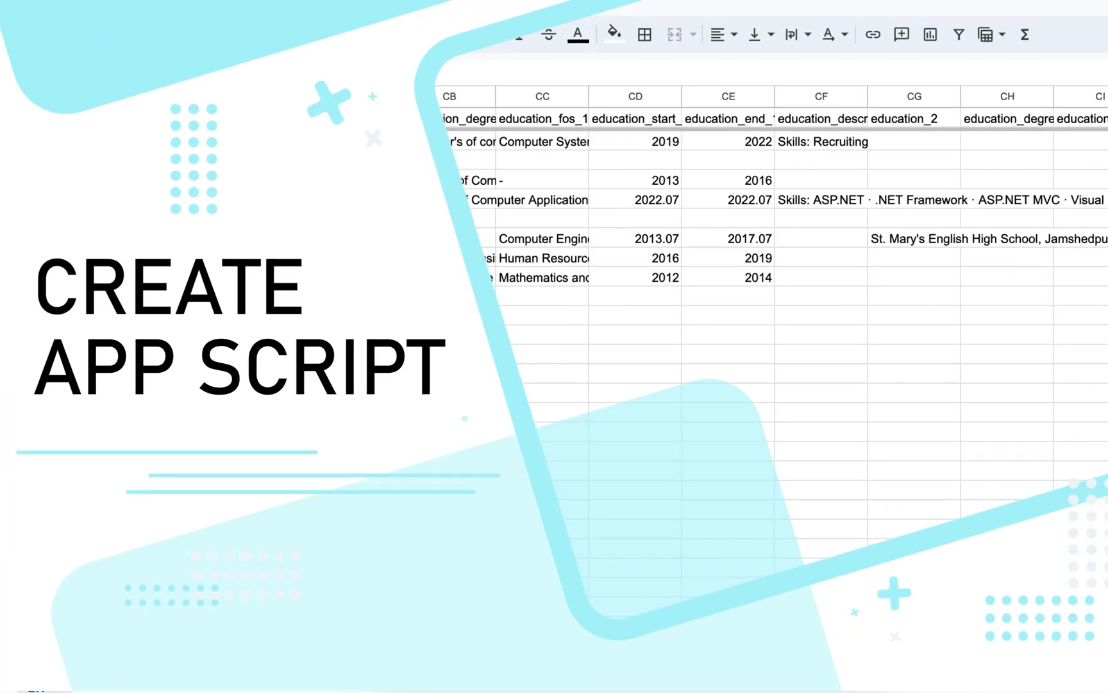
pyautogui.hscroll(3, 769, 321)
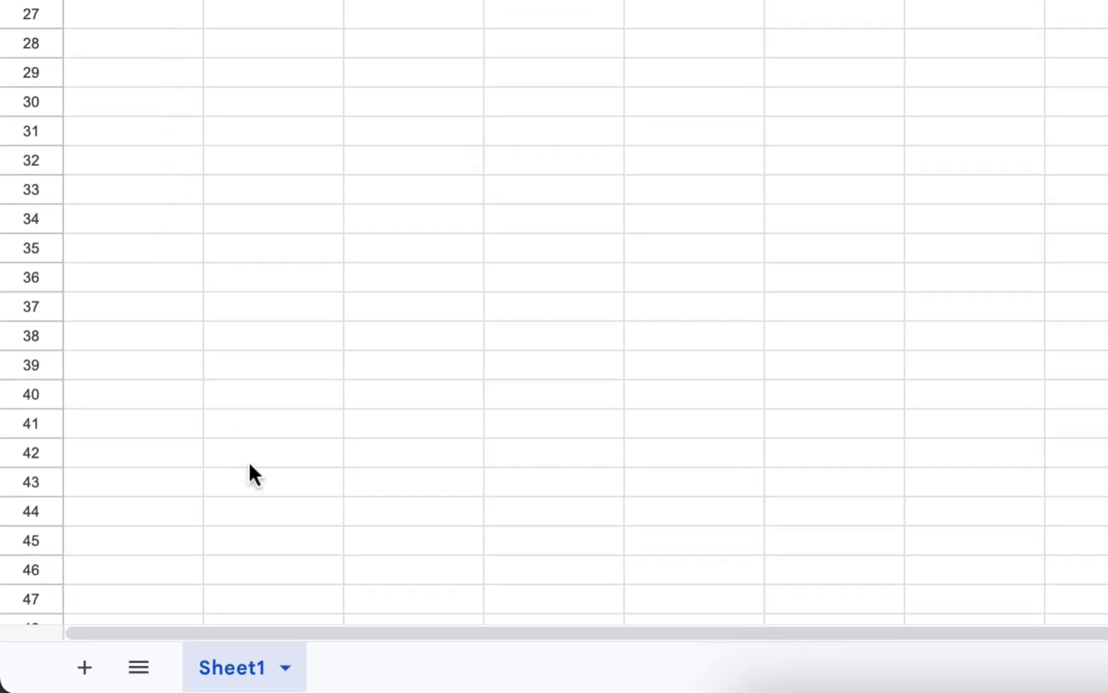
pyautogui.click(235, 670)
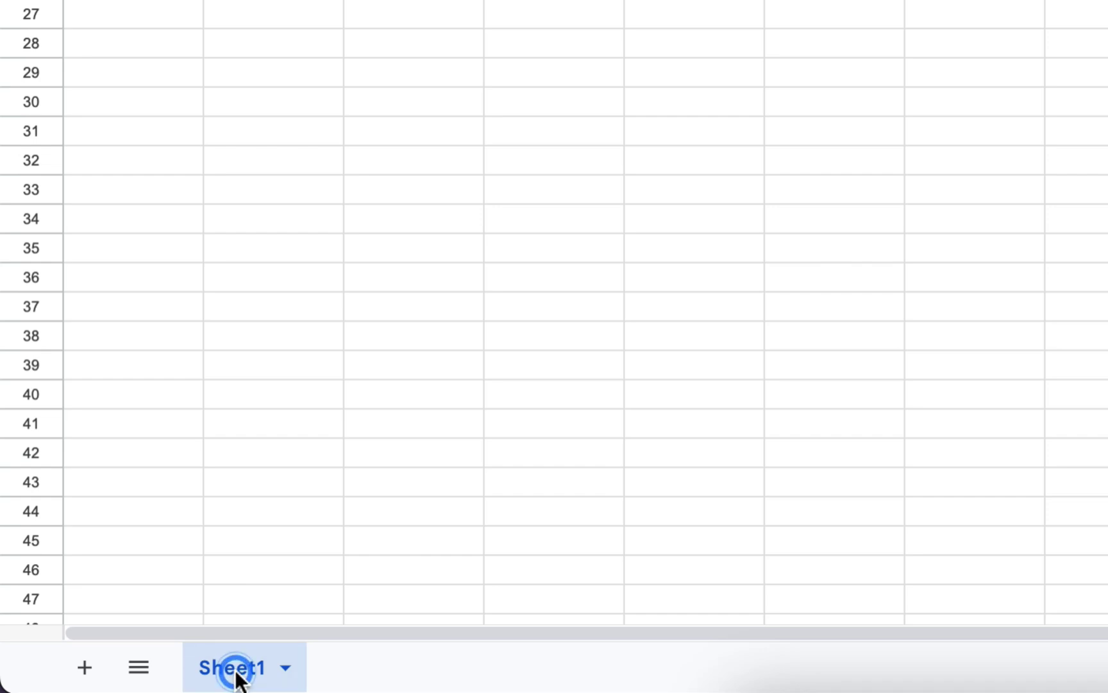
pyautogui.click(287, 320)
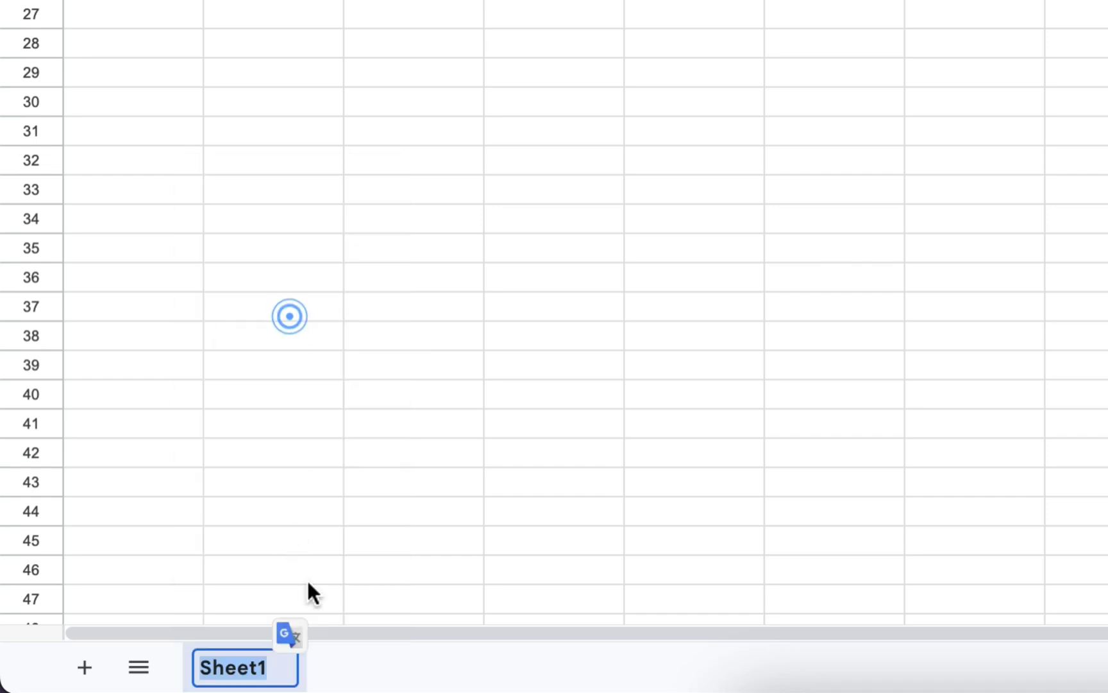
pyautogui.write('LH')
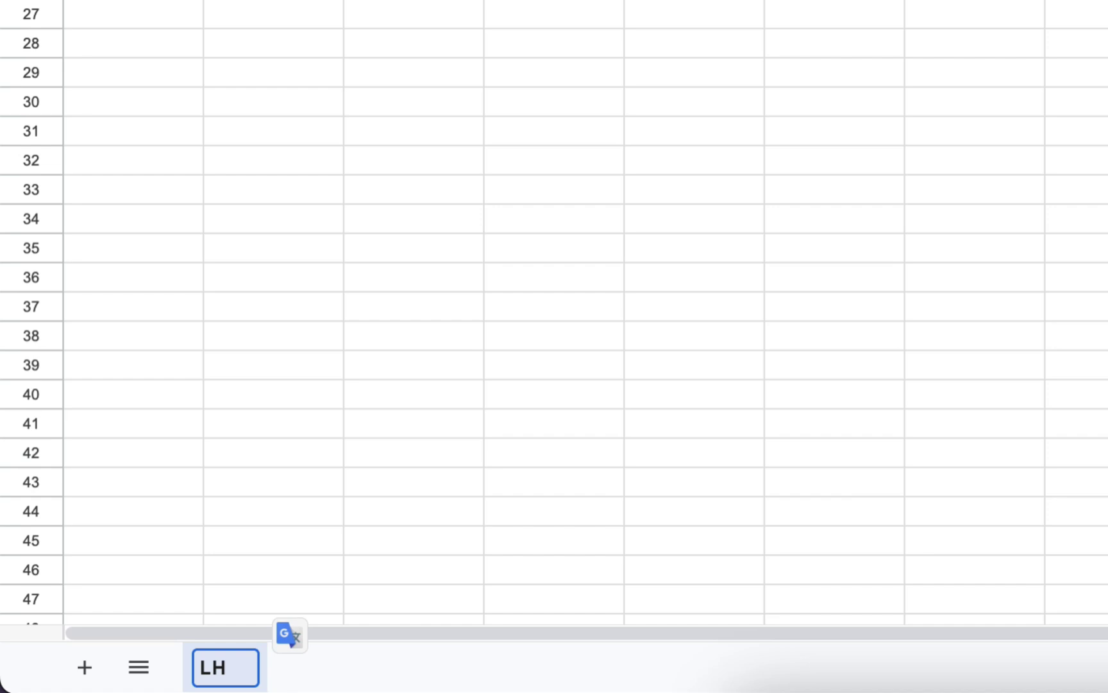
pyautogui.click(363, 298)
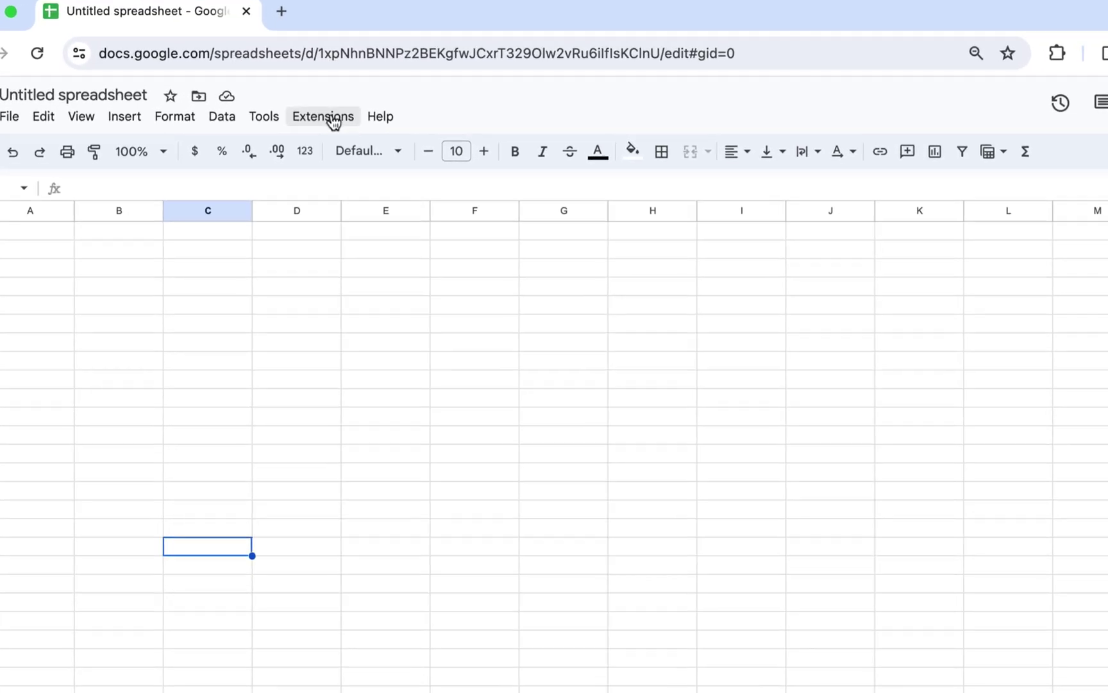
# Launch a new Apps Script editor for the spreadsheet from the Extensions menu
pyautogui.click(406, 125)
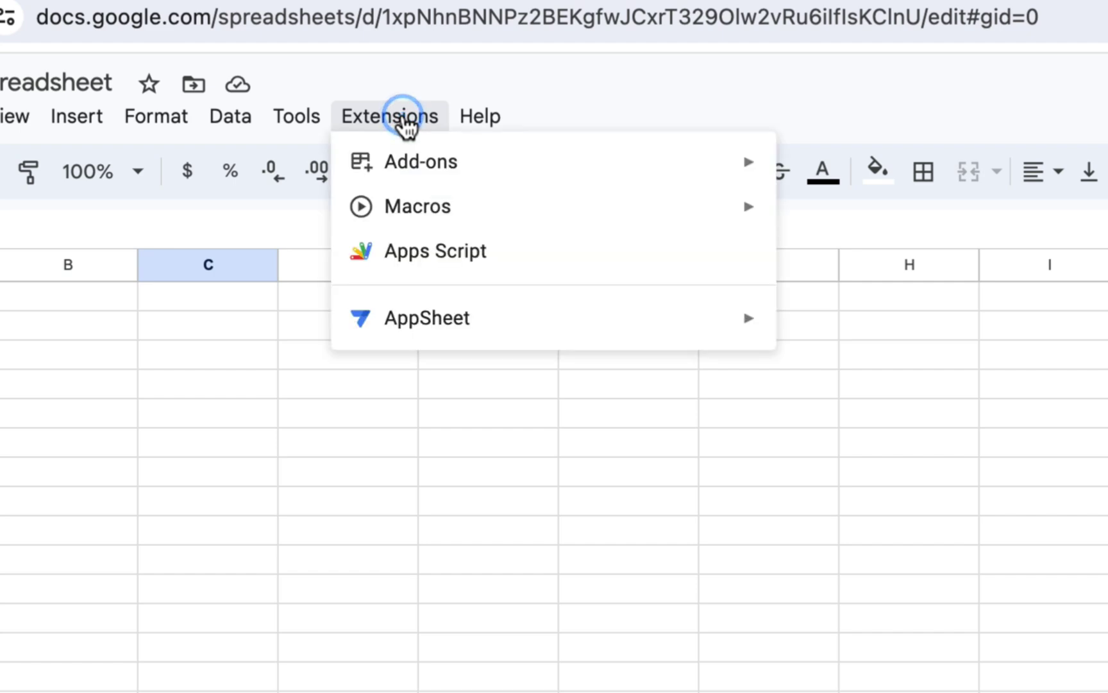
pyautogui.click(442, 252)
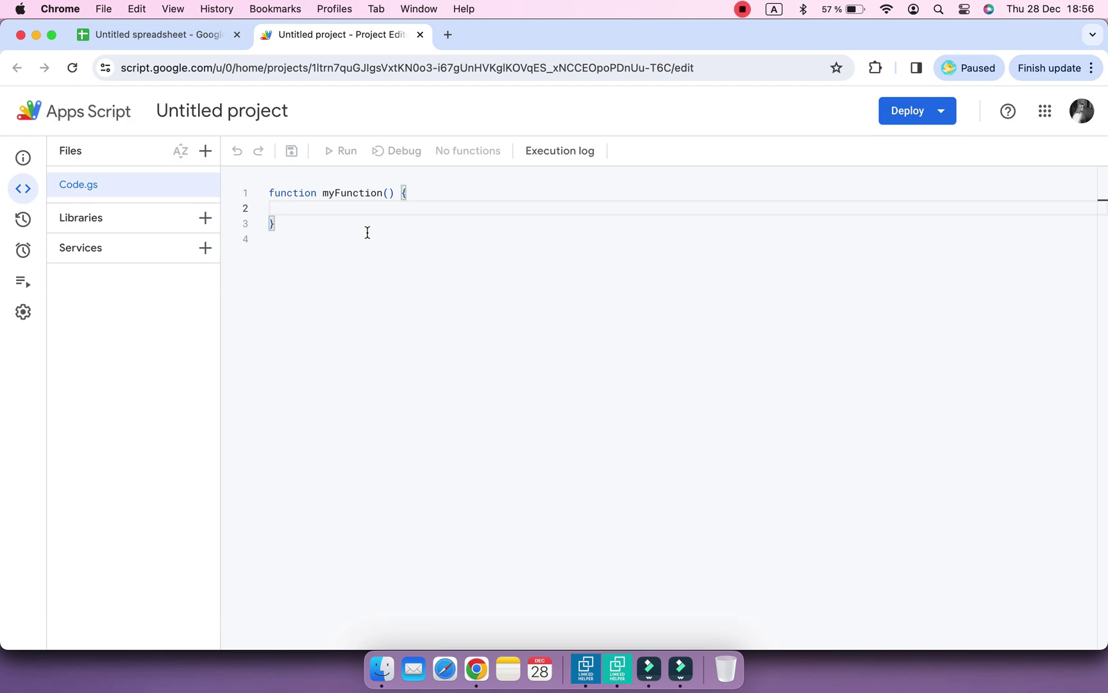
# Search the Linked Helper help center for 'google' and open the direct Google Sheets integration article
pyautogui.click(615, 681)
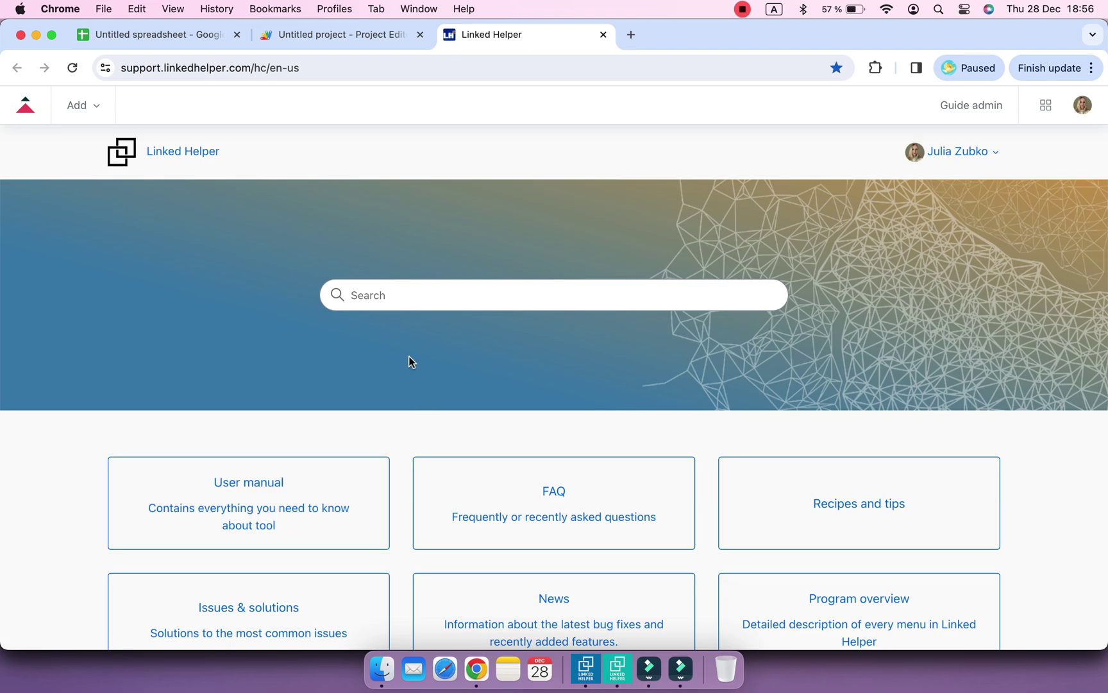
pyautogui.click(390, 288)
pyautogui.write('gl')
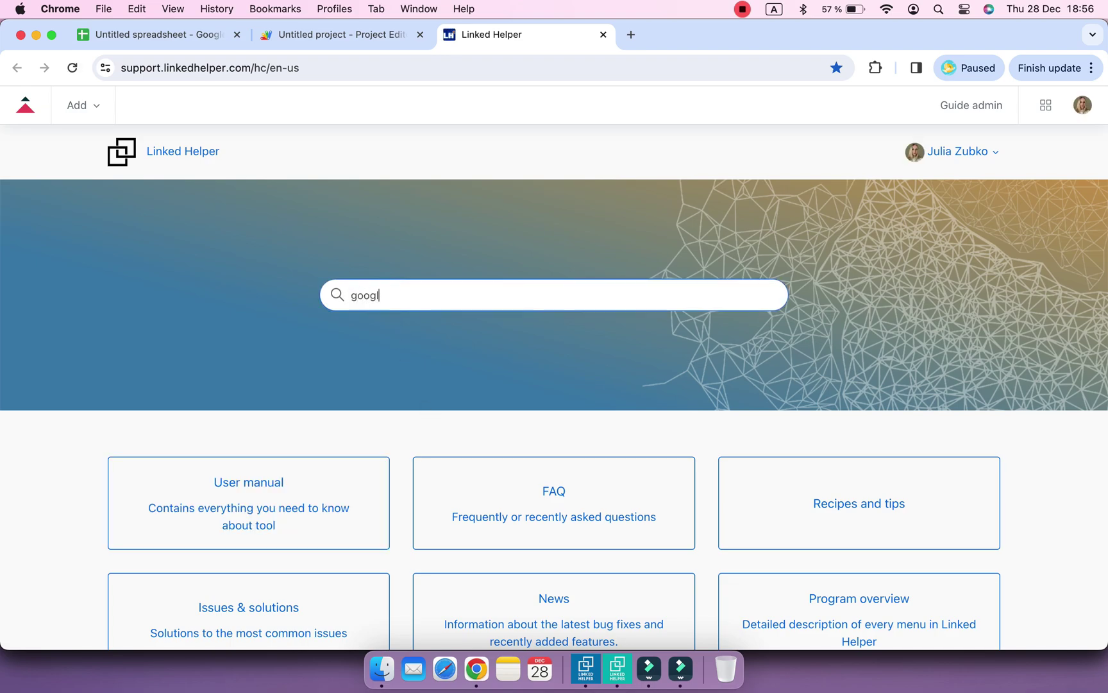
pyautogui.write('e')
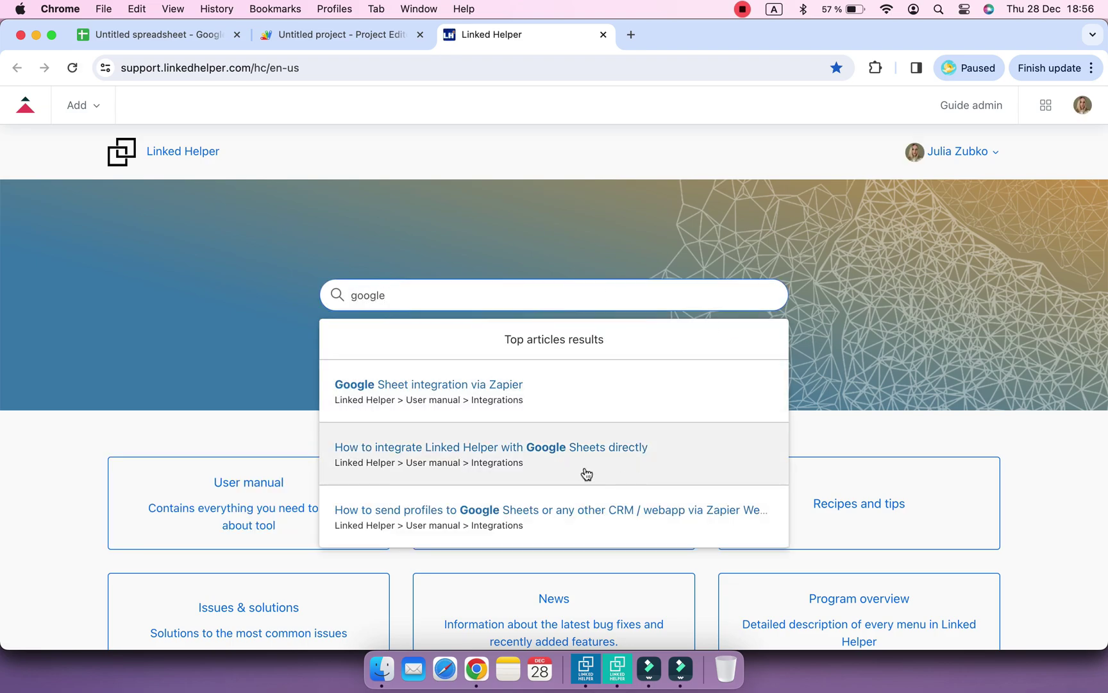
pyautogui.click(638, 457)
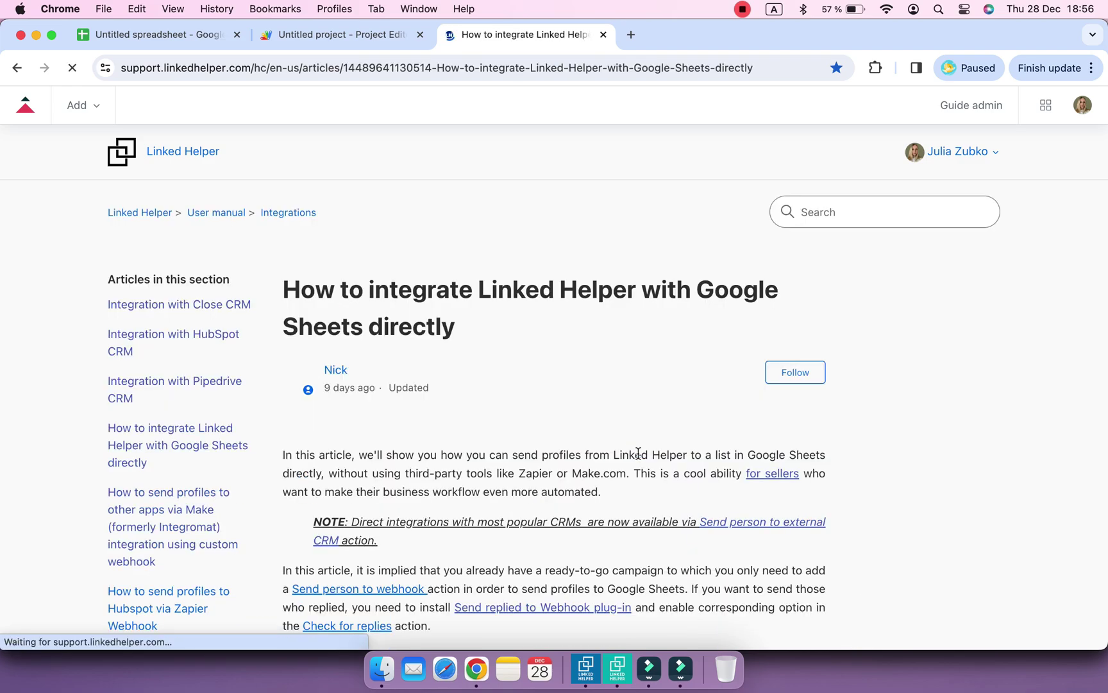
# Select the article's complete sample script code block
pyautogui.scroll(-3, 638, 452)
pyautogui.scroll(-3, 638, 452)
pyautogui.scroll(-8, 637, 454)
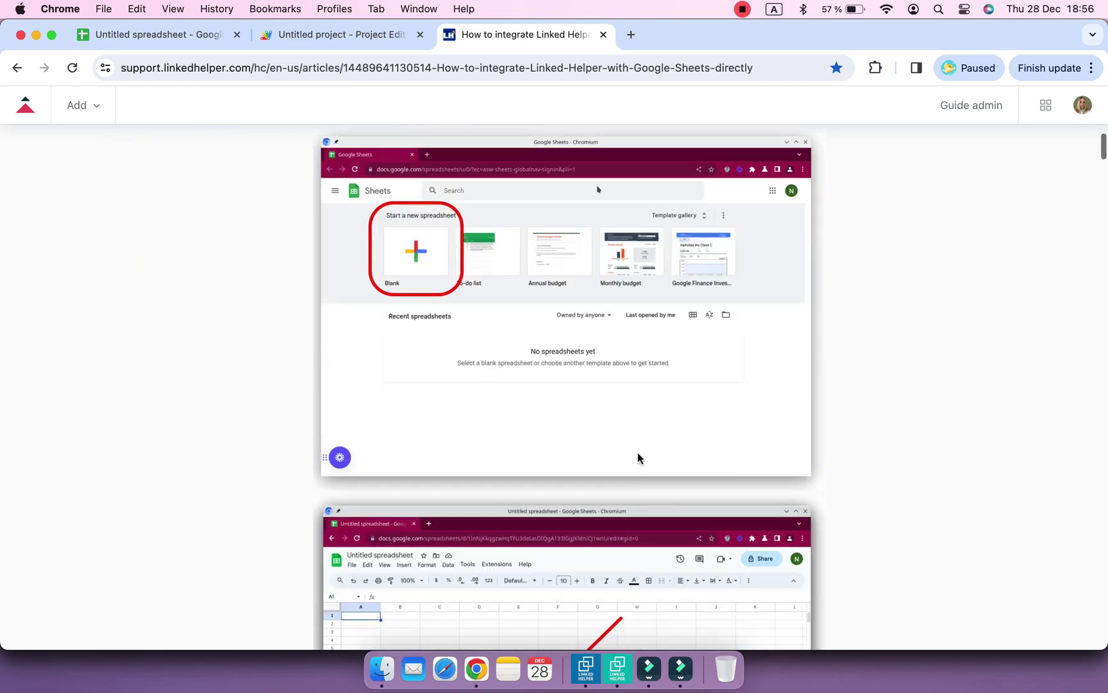
pyautogui.scroll(-5, 638, 456)
pyautogui.scroll(-5, 638, 455)
pyautogui.scroll(-6, 638, 456)
pyautogui.scroll(-4, 637, 456)
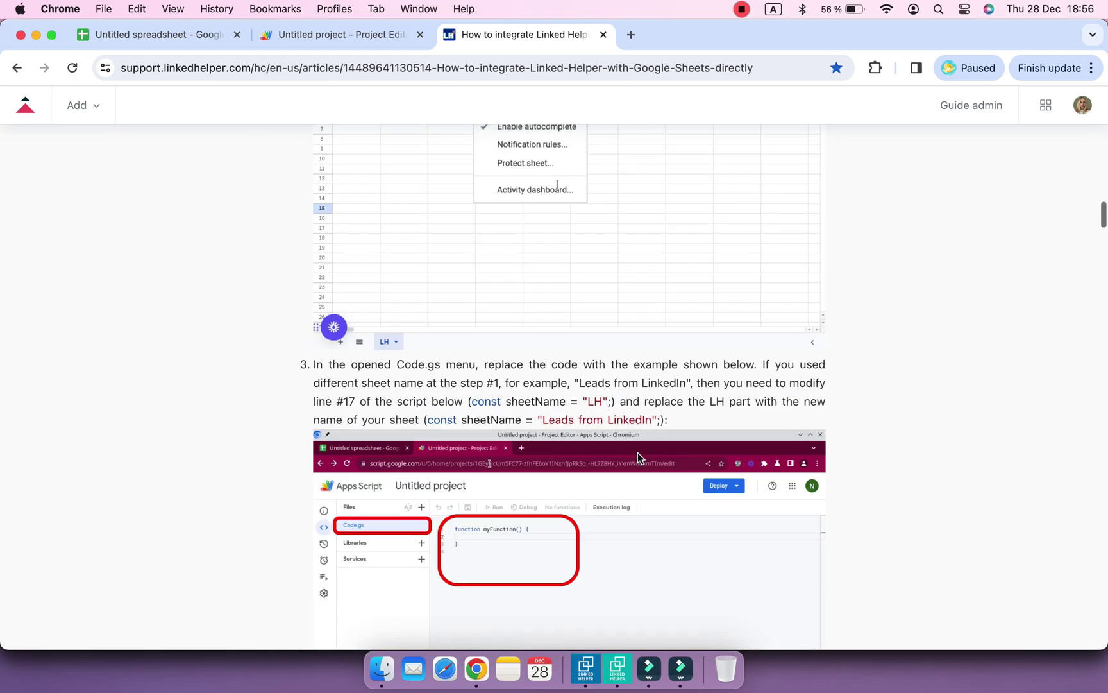
pyautogui.scroll(-5, 638, 455)
pyautogui.scroll(-4, 637, 456)
pyautogui.scroll(-1, 638, 455)
pyautogui.scroll(-1, 638, 457)
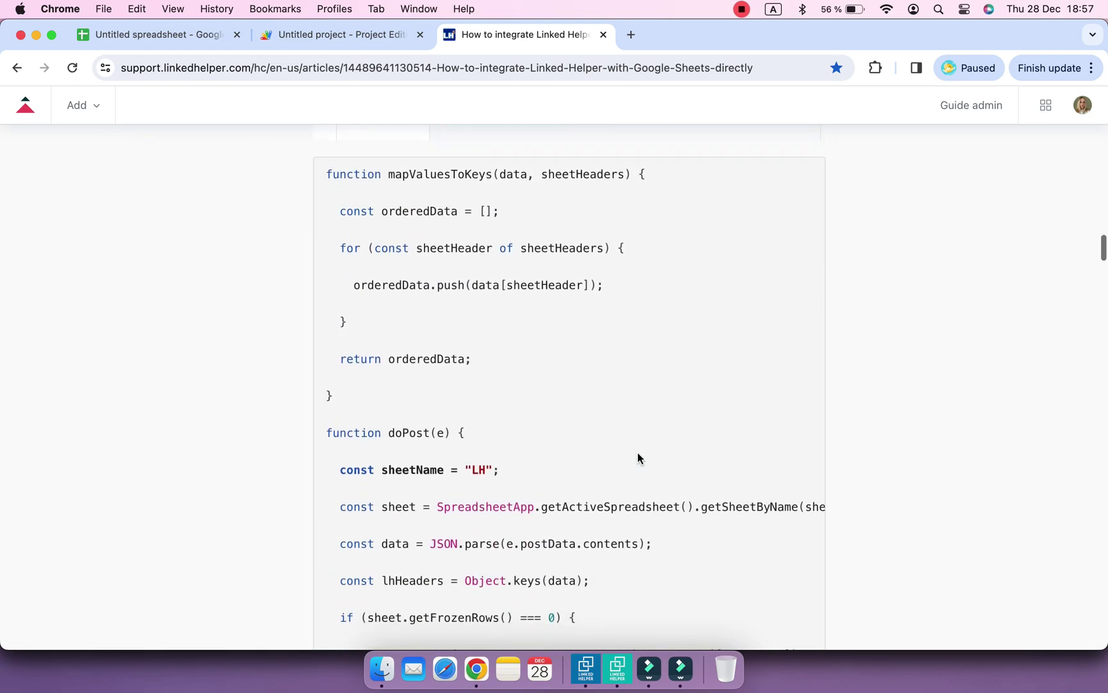
pyautogui.scroll(-1, 637, 457)
pyautogui.moveTo(327, 164)
pyautogui.mouseDown()
pyautogui.moveTo(501, 638)
pyautogui.moveTo(539, 511)
pyautogui.mouseUp()
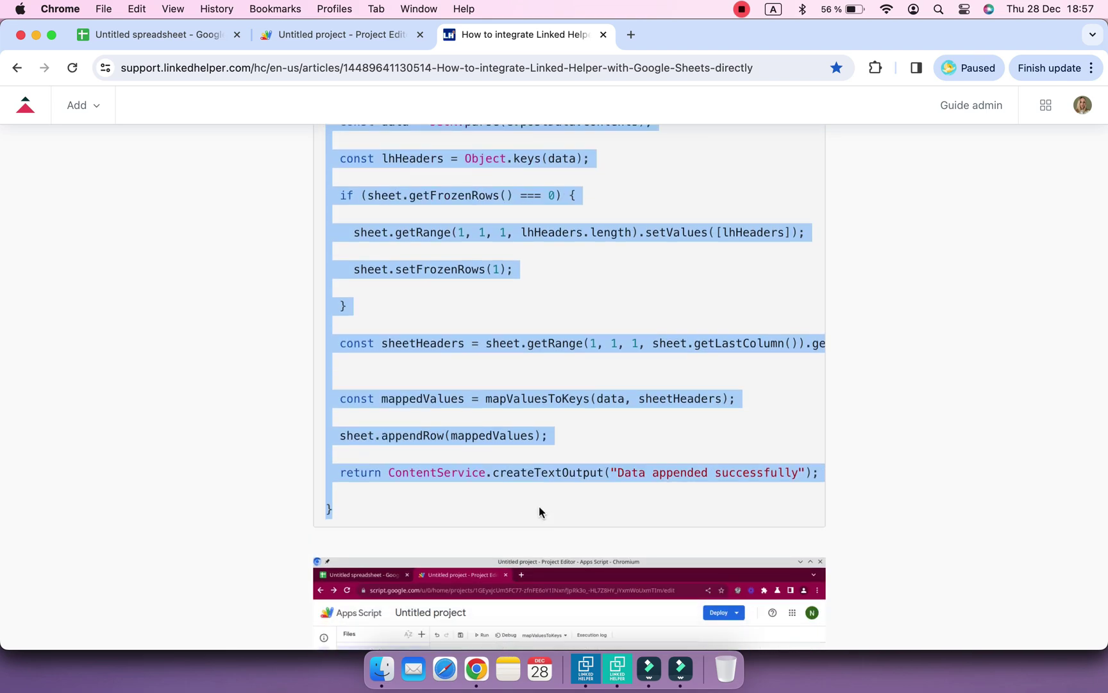
# Replace Code.gs's default myFunction with the pasted integration script and check sheetName 'LH' on line 17
pyautogui.click(358, 41)
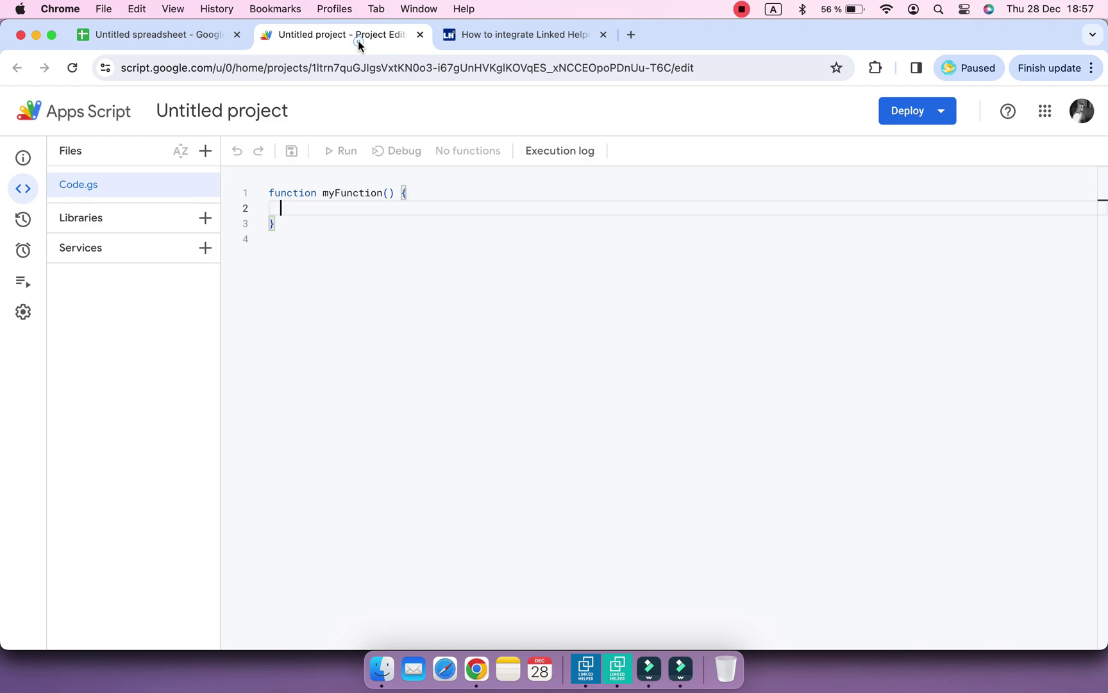
pyautogui.moveTo(290, 222); pyautogui.dragTo(265, 186)
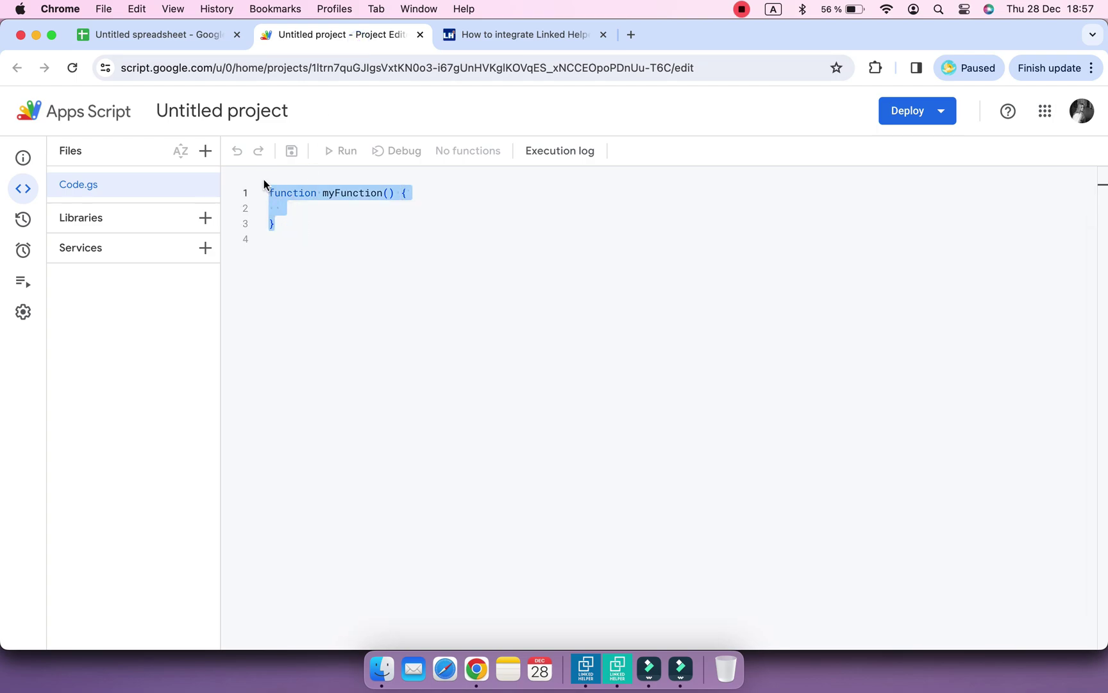
pyautogui.press('BackSpace')
pyautogui.press('super+v')
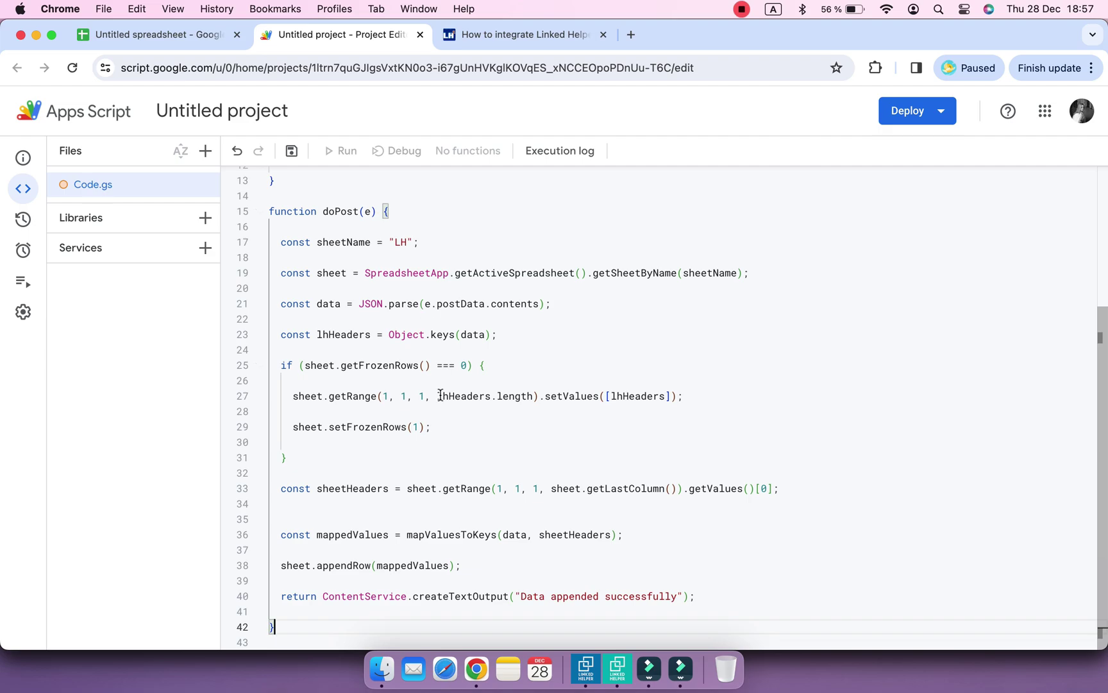
pyautogui.scroll(5, 441, 394)
pyautogui.click(423, 439)
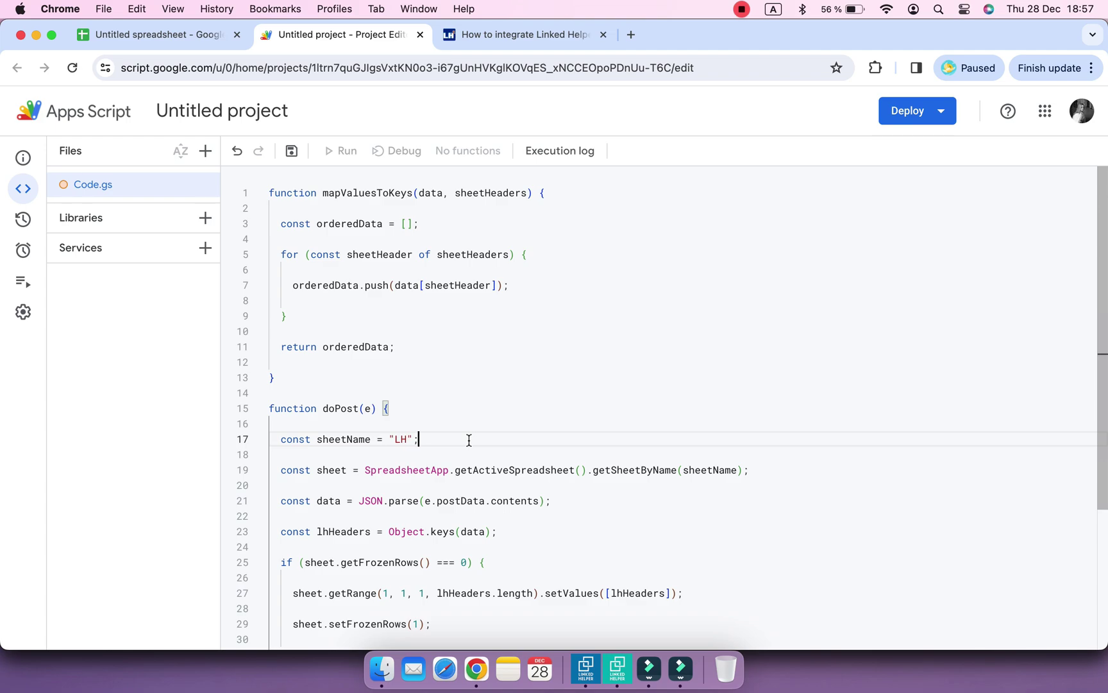
# Add the Google Sheets API v4 advanced service with identifier Sheets
pyautogui.click(205, 248)
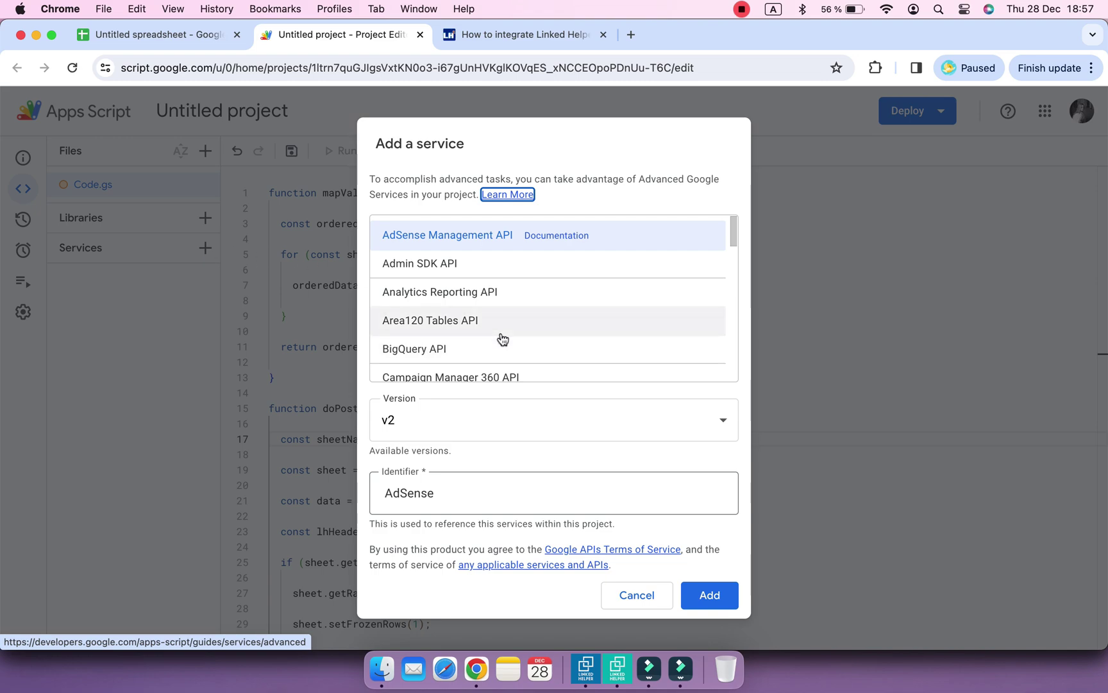
pyautogui.scroll(-2, 503, 340)
pyautogui.scroll(-5, 503, 340)
pyautogui.scroll(-5, 502, 339)
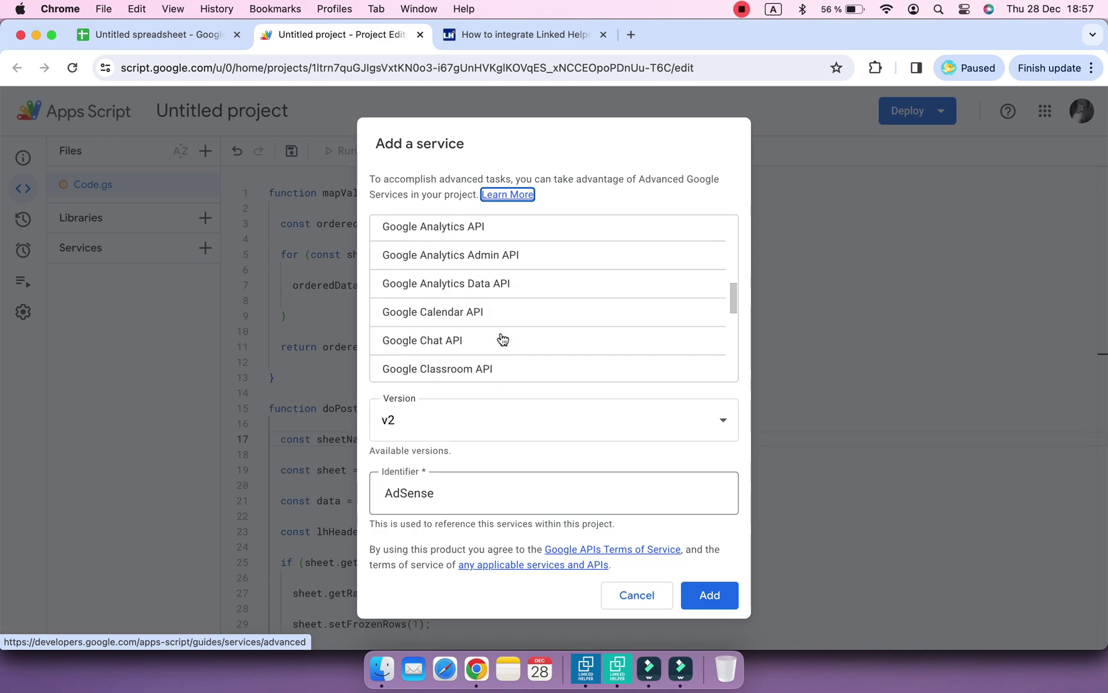
pyautogui.scroll(-1, 502, 339)
pyautogui.scroll(-1, 503, 340)
pyautogui.scroll(-3, 503, 340)
pyautogui.scroll(-1, 502, 340)
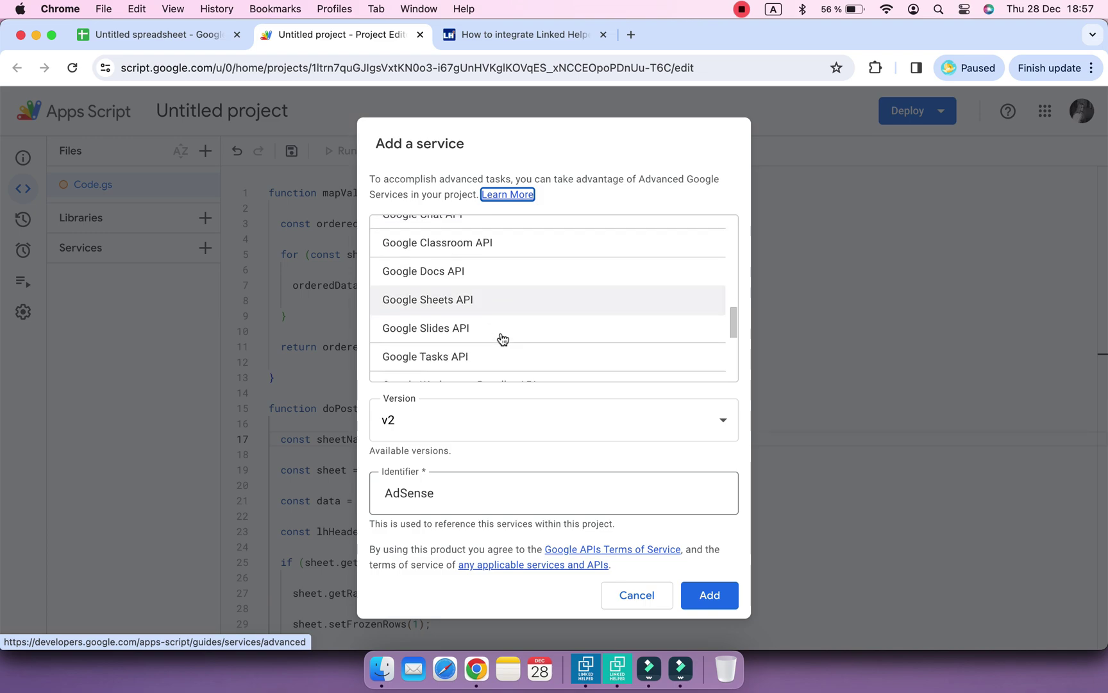
pyautogui.click(510, 304)
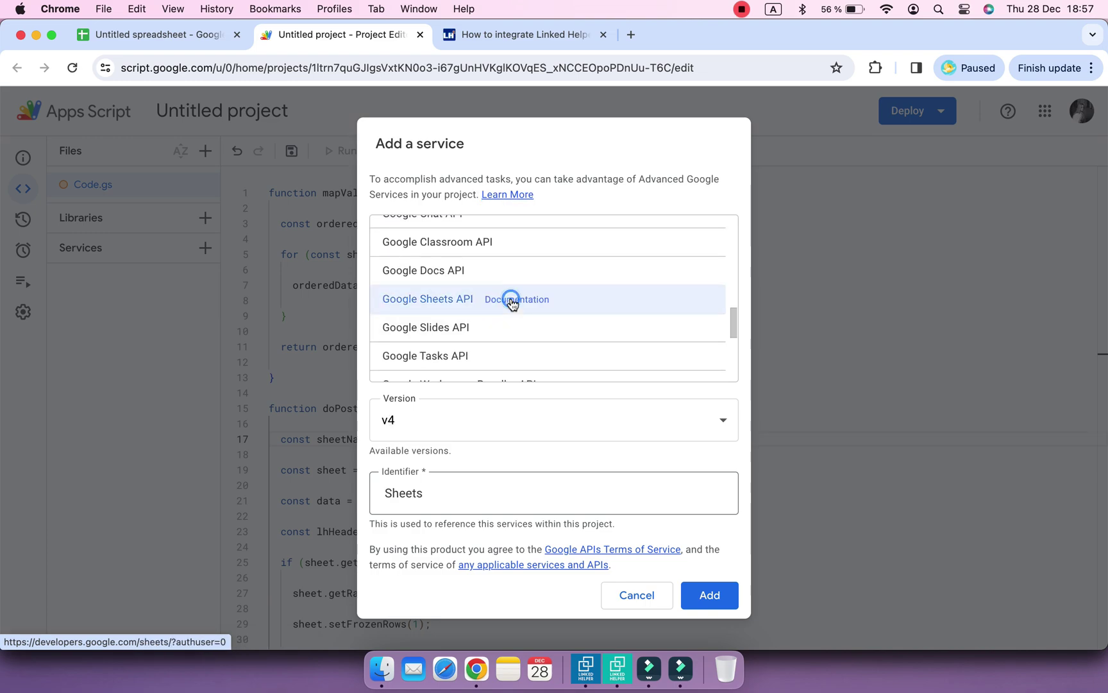
pyautogui.click(708, 598)
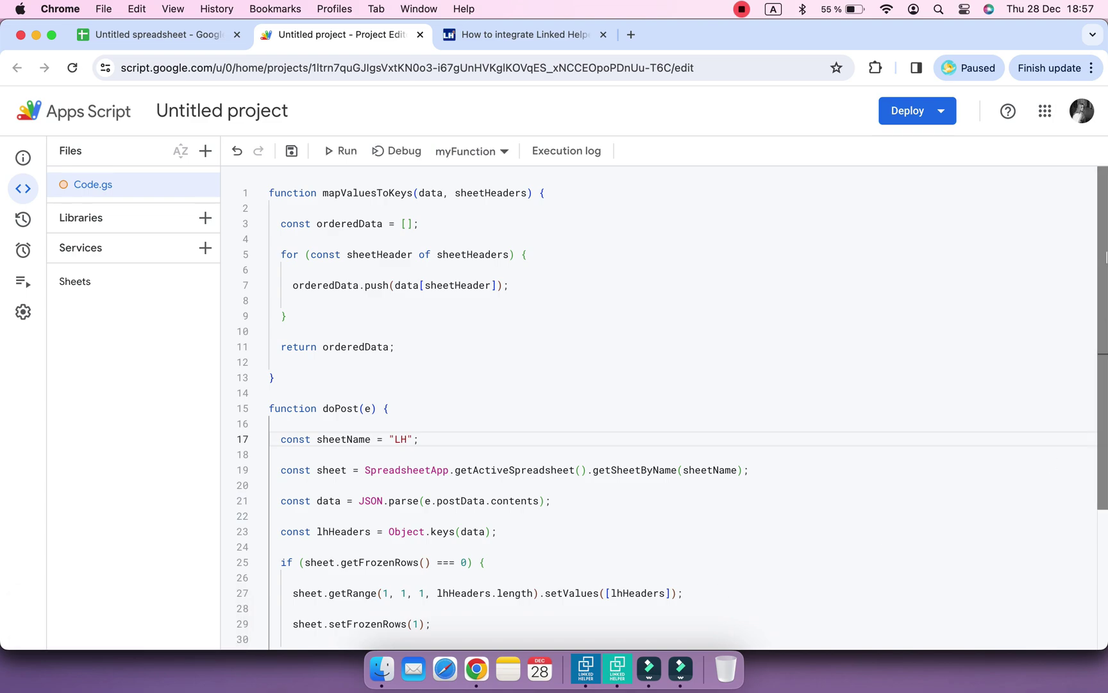
# Deploy a new web app described 'LH2 integration' with access set to Anyone
pyautogui.click(938, 116)
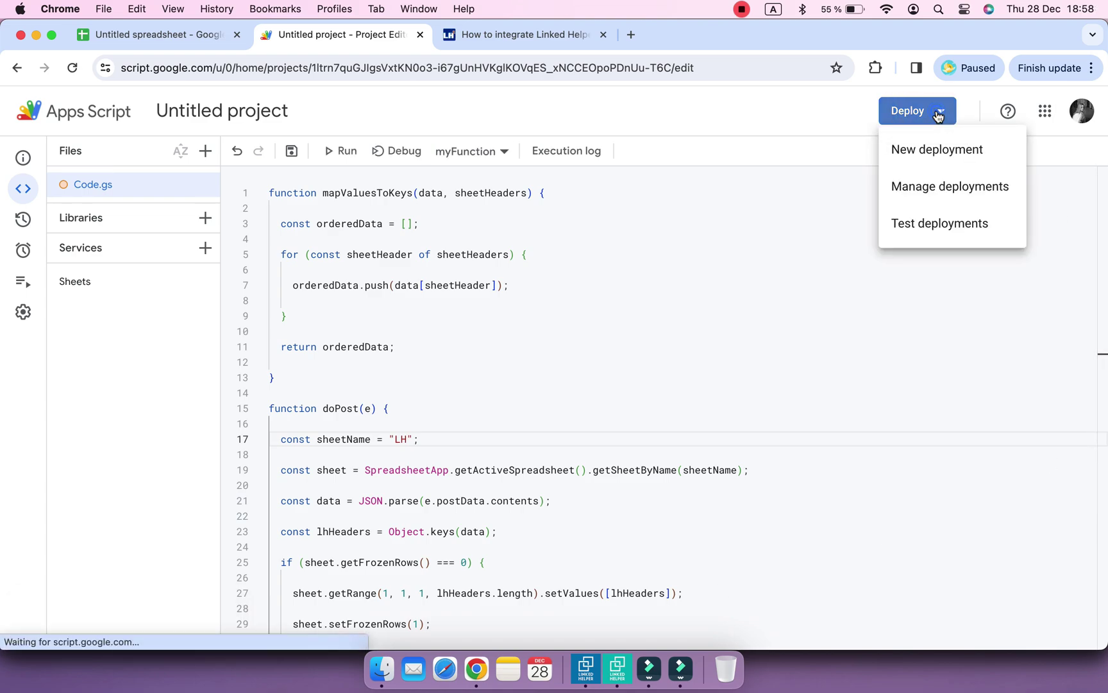
pyautogui.click(932, 154)
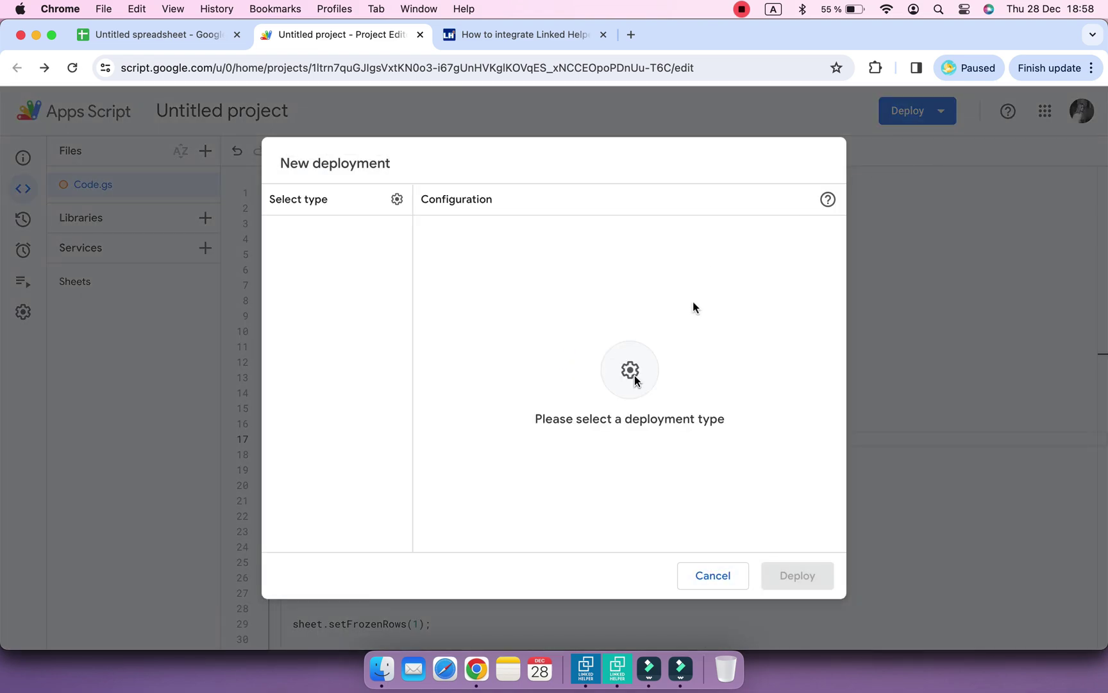
pyautogui.click(397, 199)
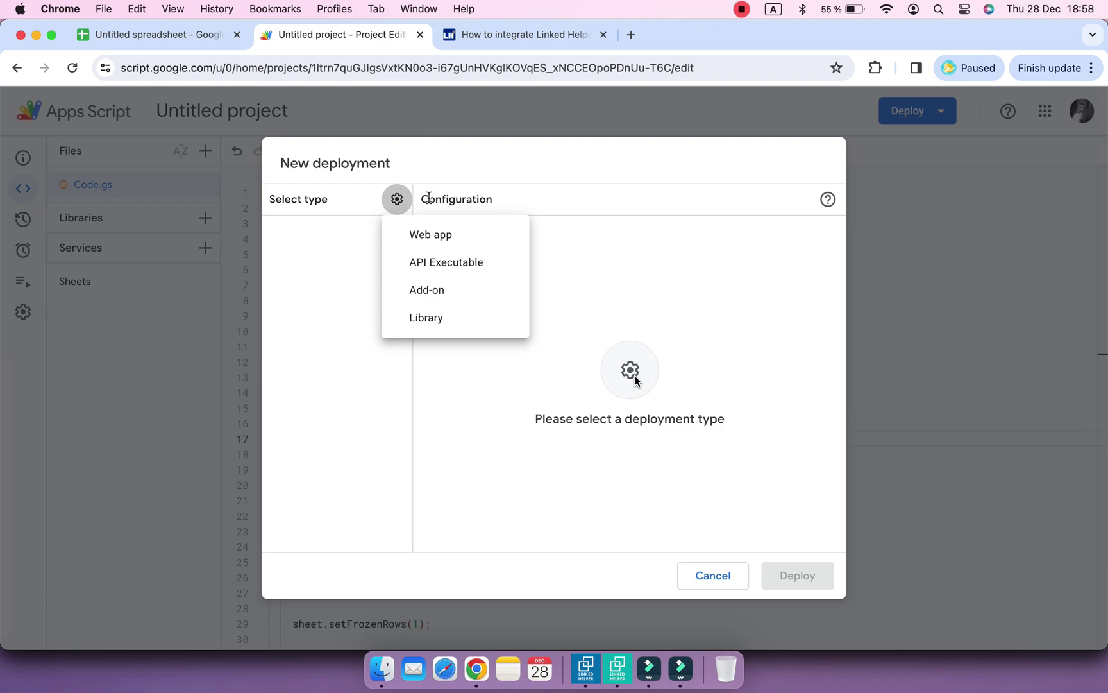
pyautogui.click(462, 236)
pyautogui.click(517, 281)
pyautogui.write('LH2')
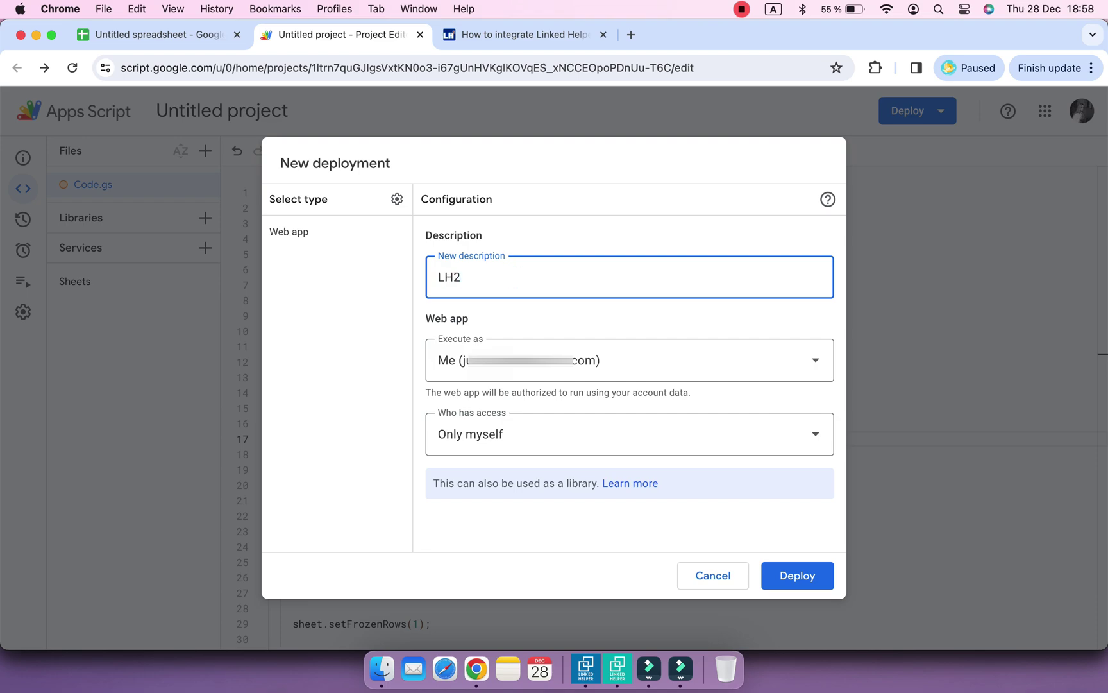
pyautogui.write(' integration')
pyautogui.click(668, 428)
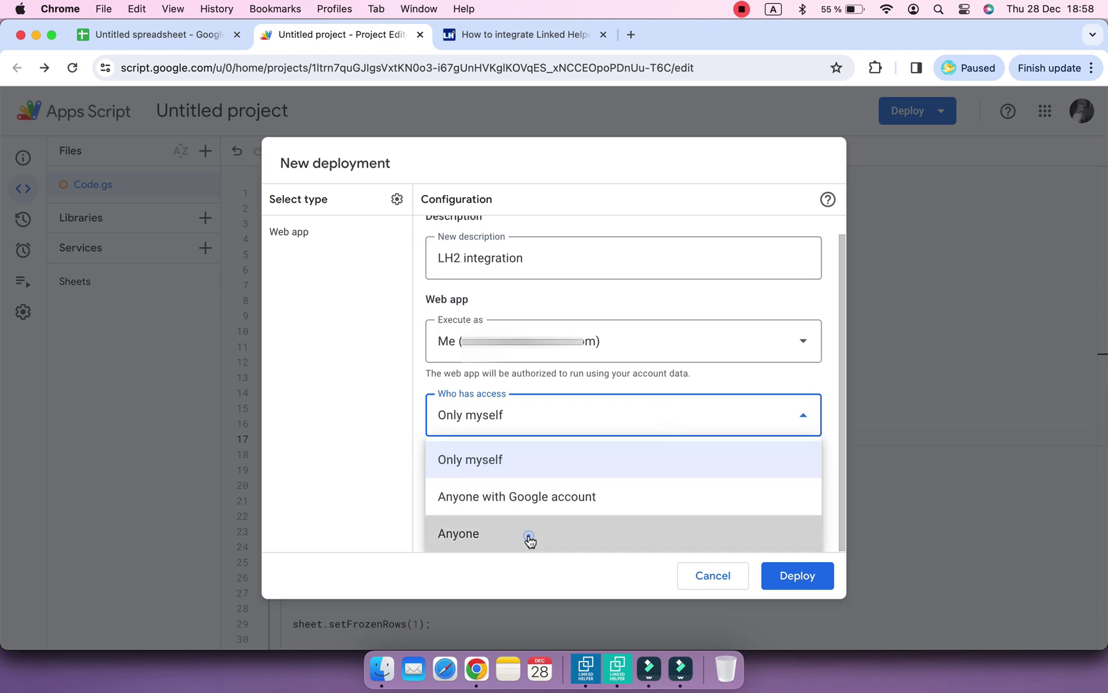
pyautogui.click(528, 540)
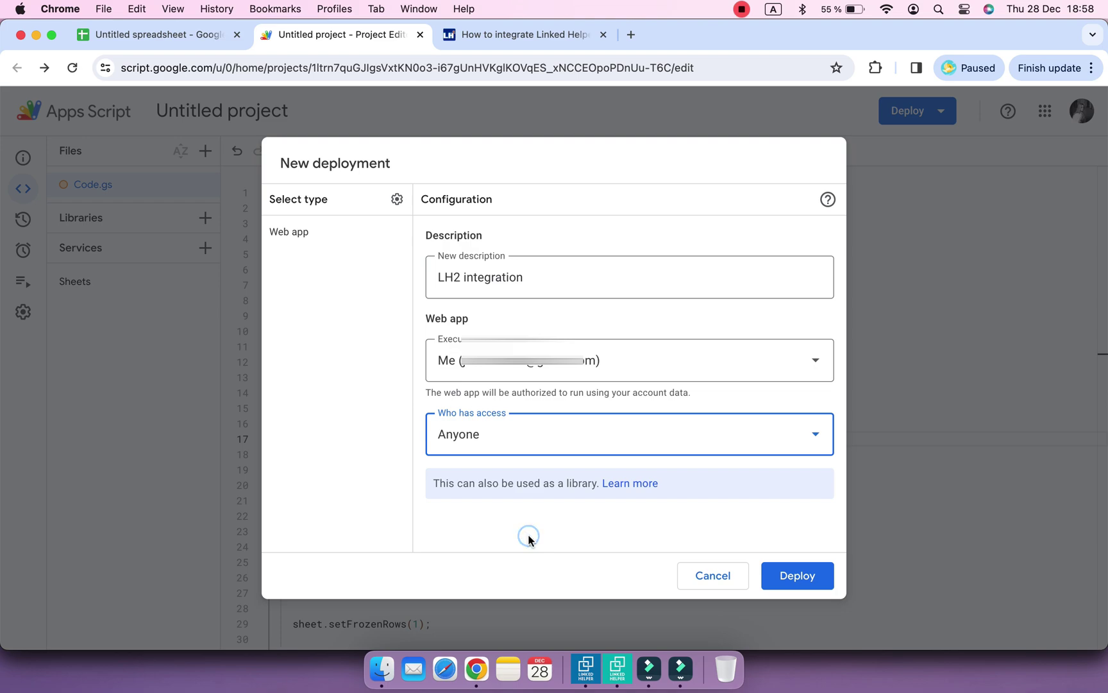
pyautogui.click(786, 585)
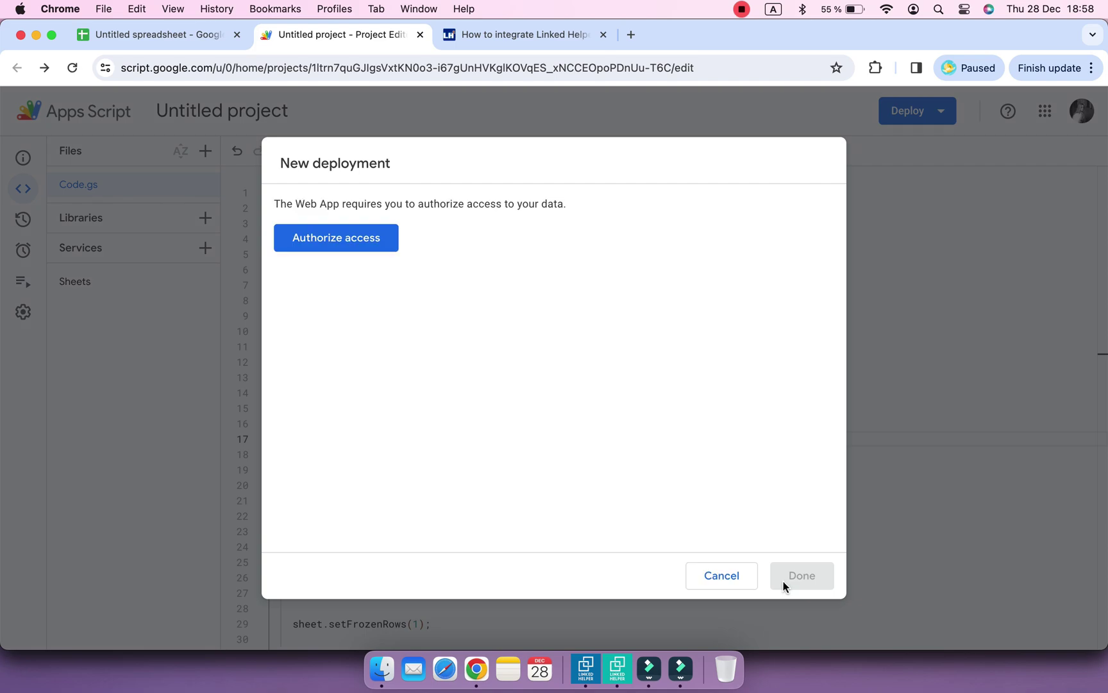
# Authorize the unverified Untitled project's Google Sheets access, then copy the web app URL
pyautogui.click(361, 250)
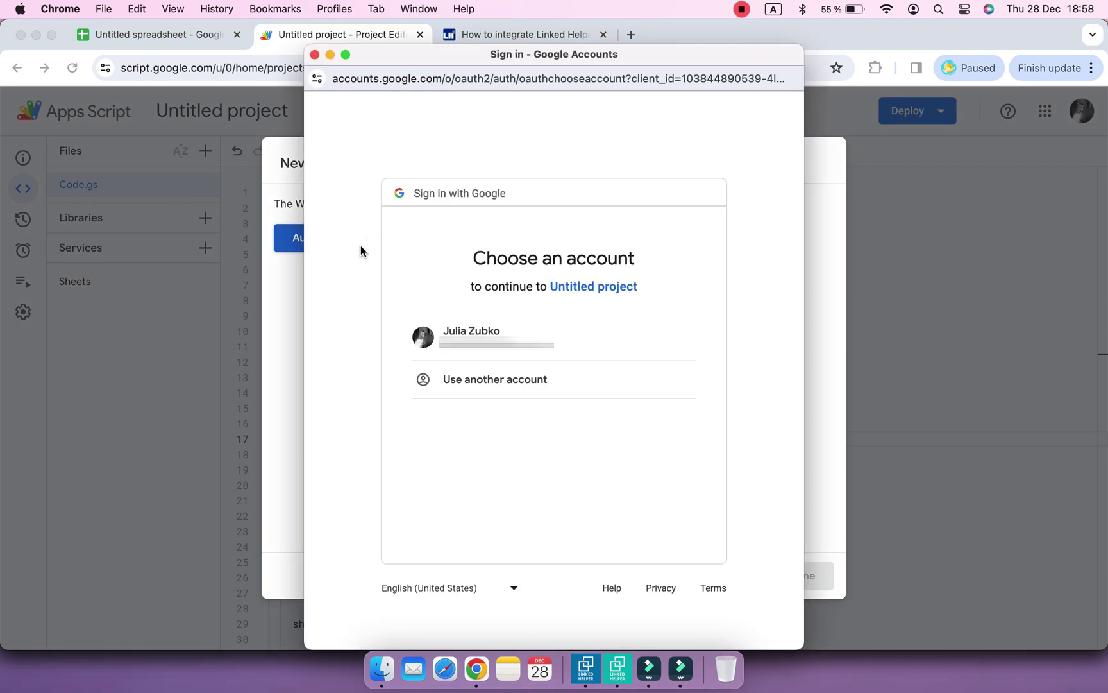
pyautogui.click(560, 343)
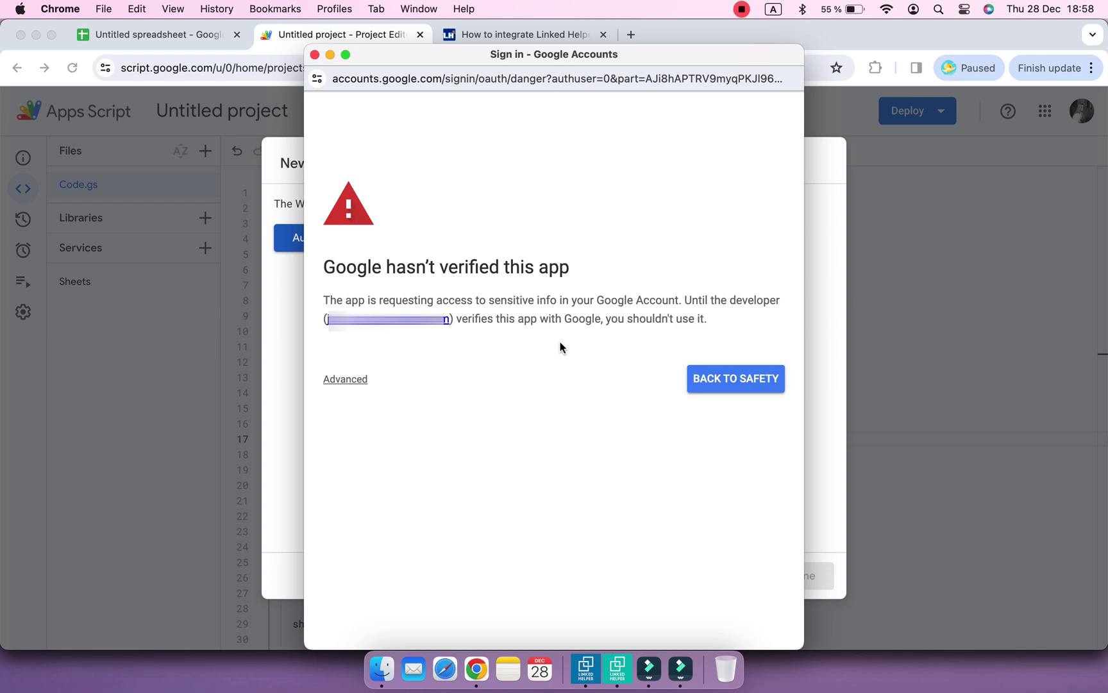
pyautogui.click(367, 378)
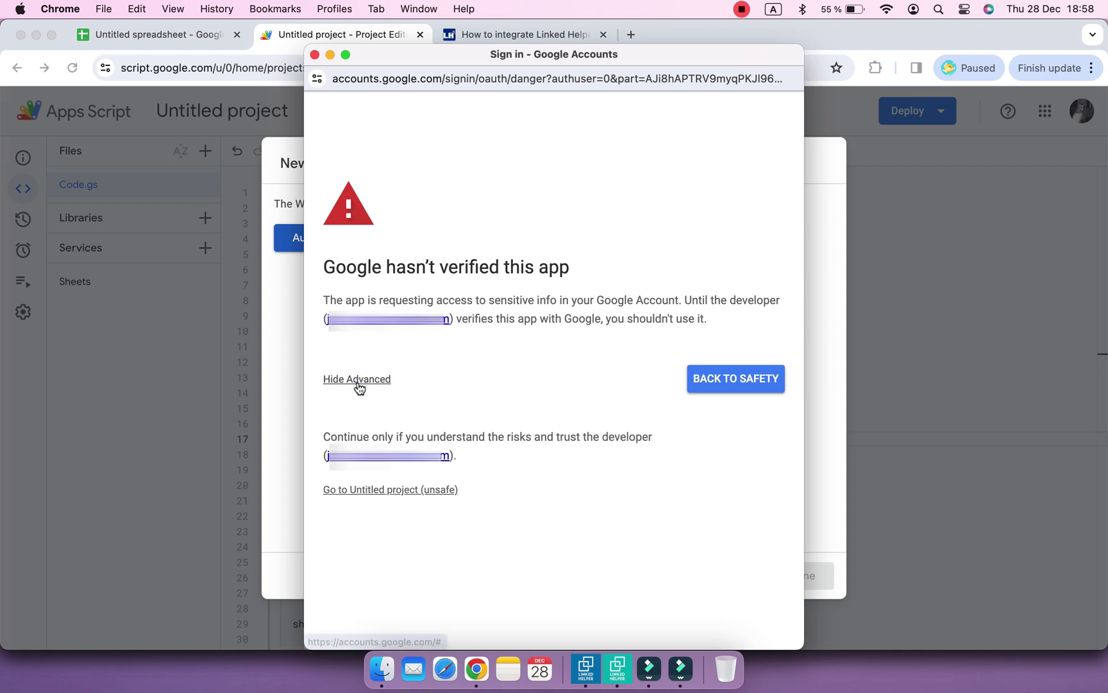
pyautogui.click(417, 491)
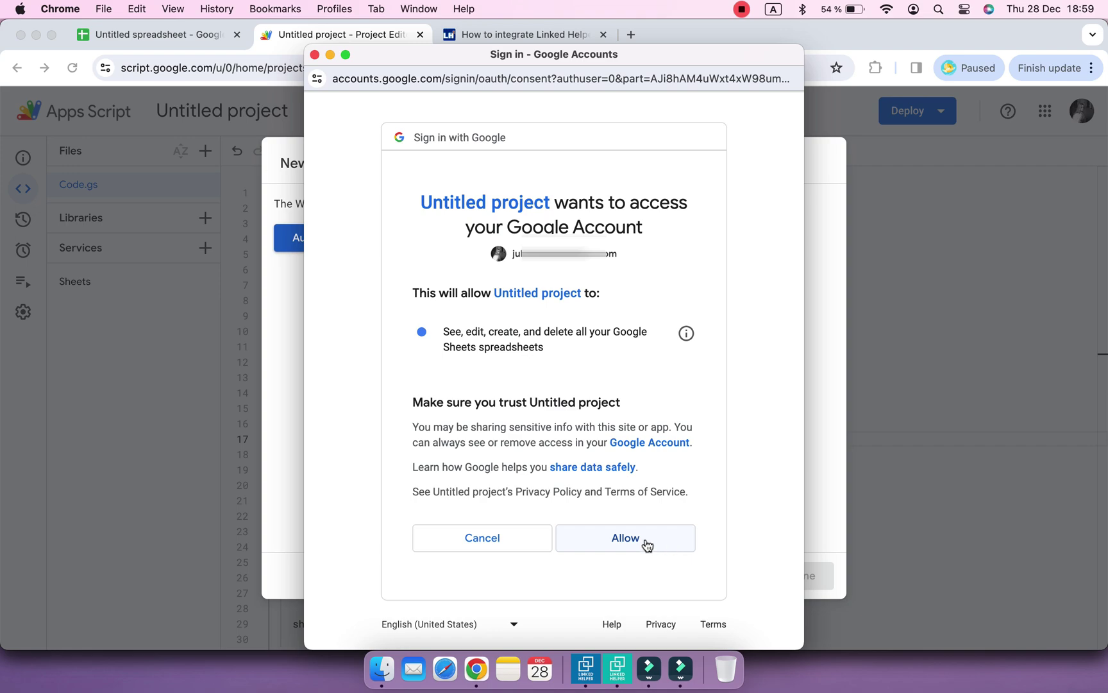
pyautogui.click(611, 544)
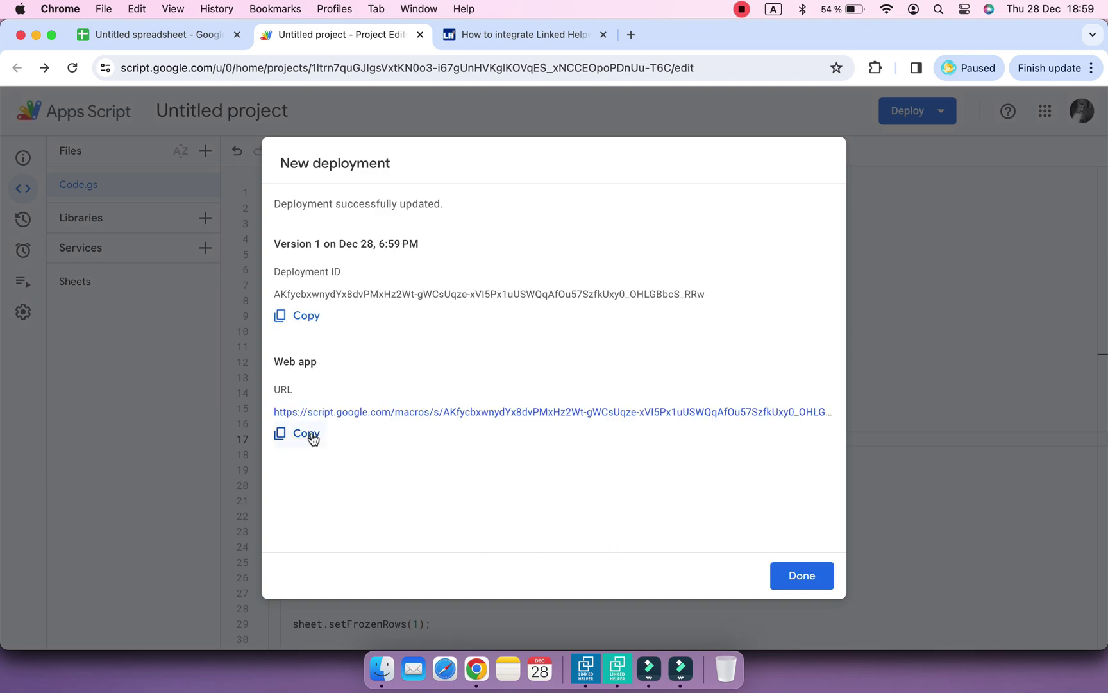
pyautogui.click(312, 439)
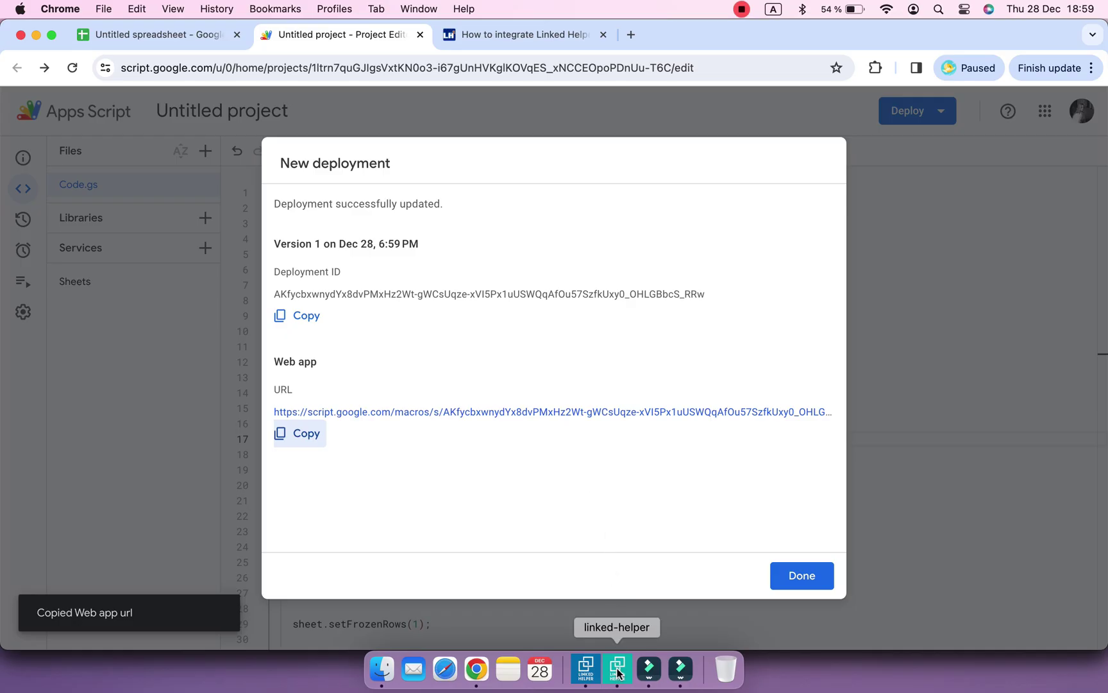
# Insert a Send person to webhook action after Visit and extract profiles in the campaign
pyautogui.click(617, 673)
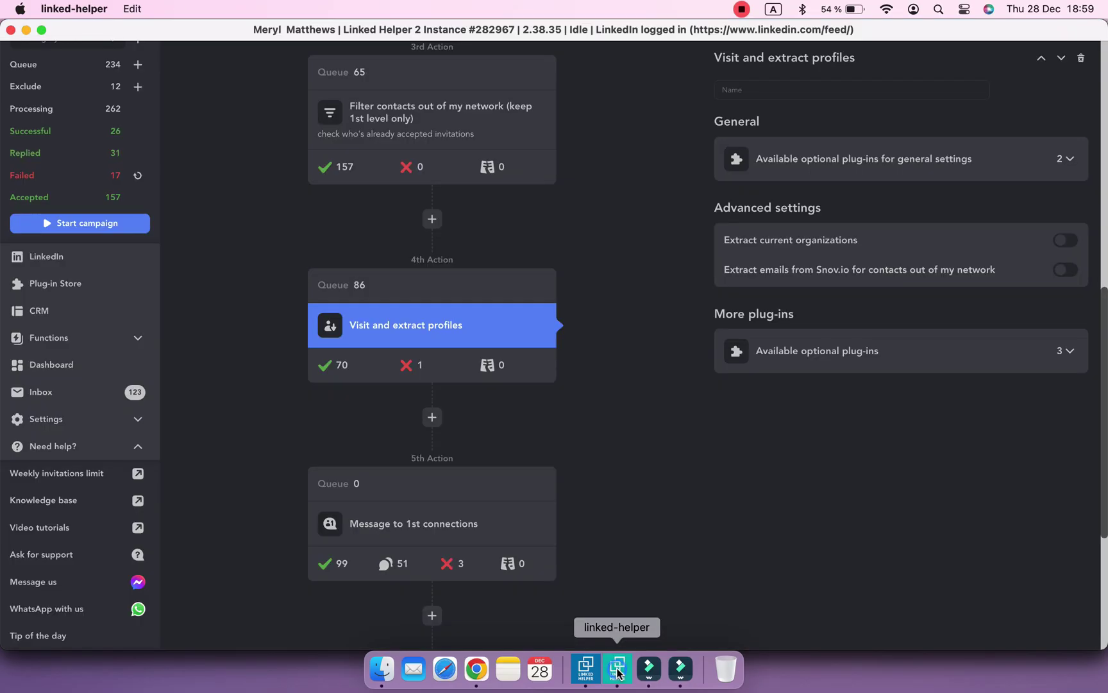
pyautogui.scroll(5, 602, 472)
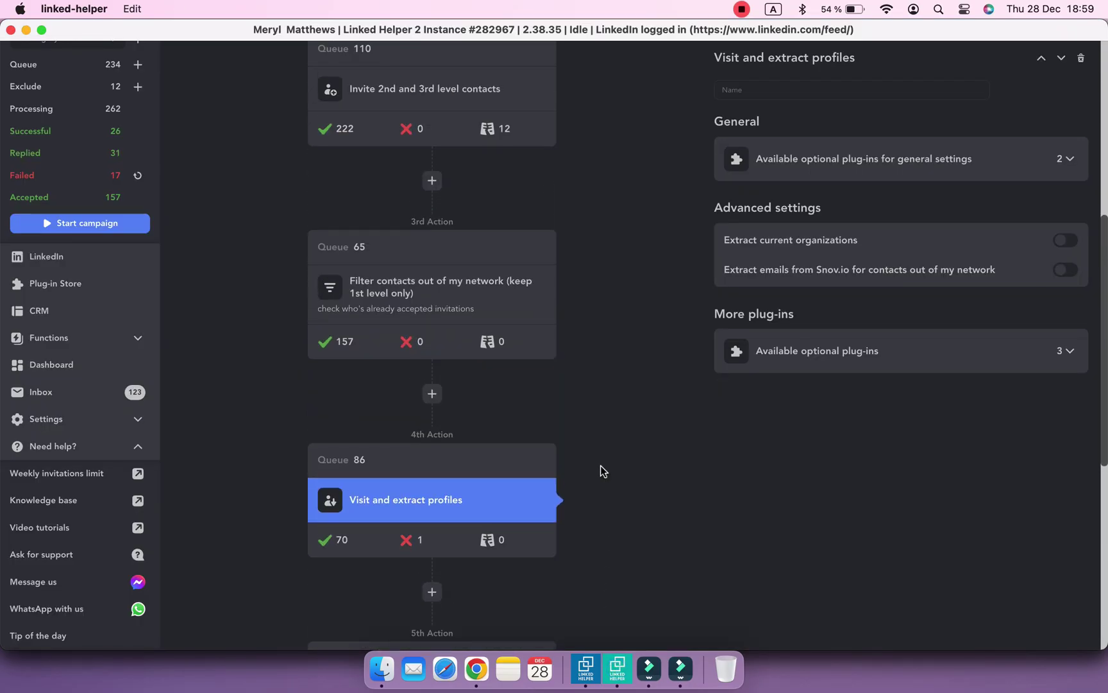
pyautogui.scroll(2, 601, 471)
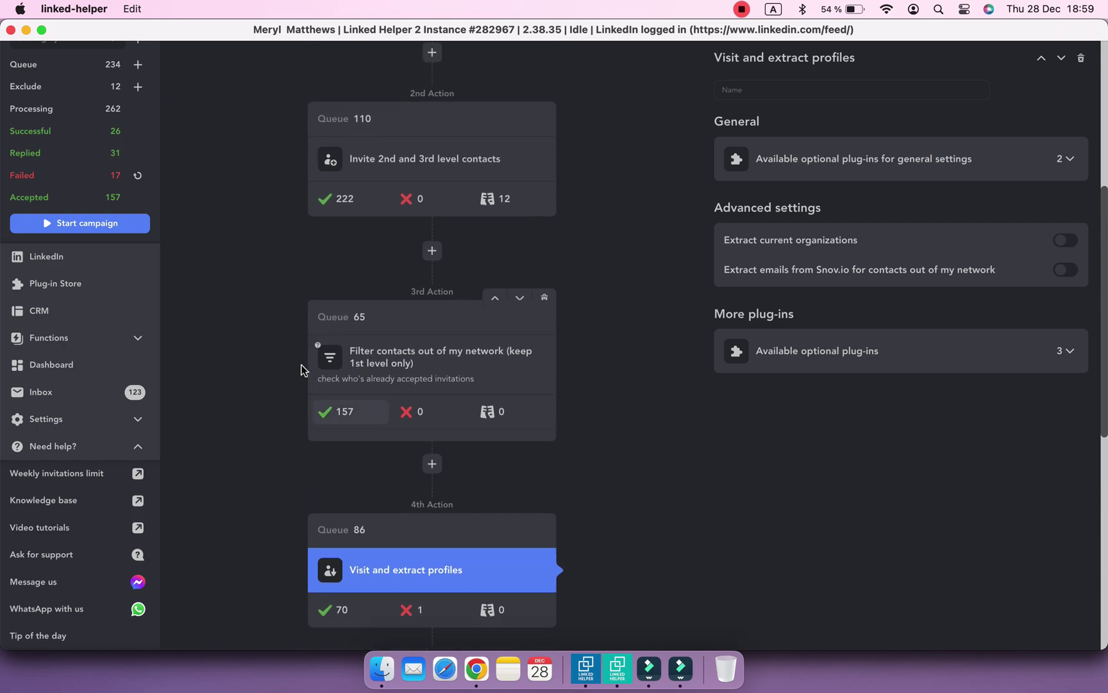
pyautogui.moveTo(554, 439)
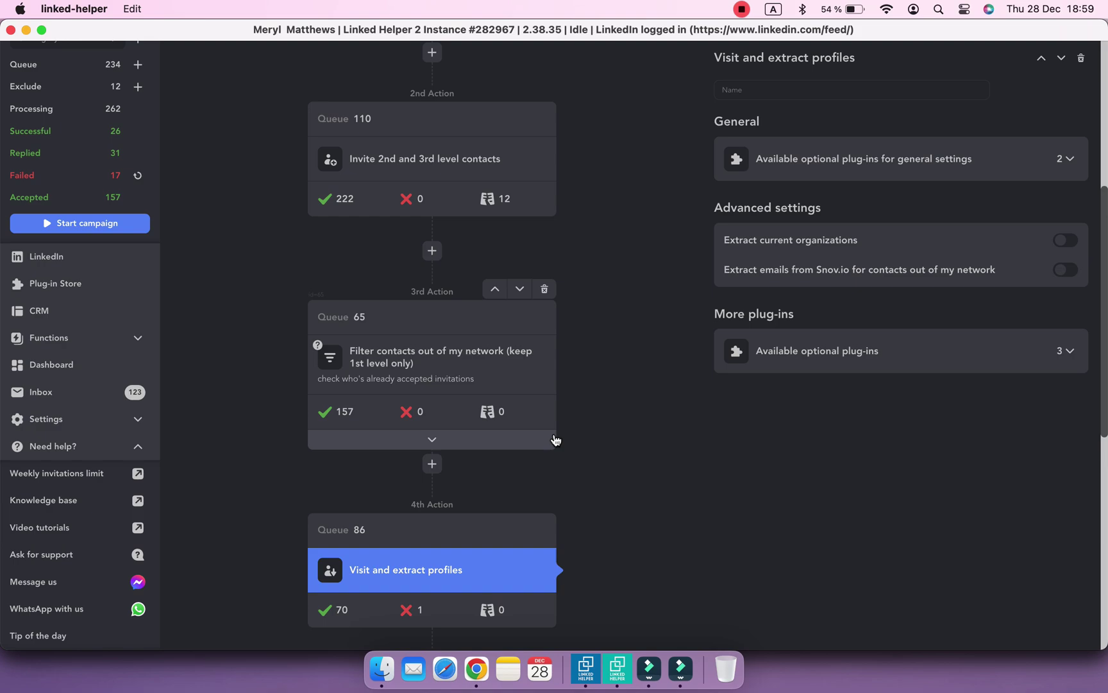
pyautogui.scroll(-5, 555, 440)
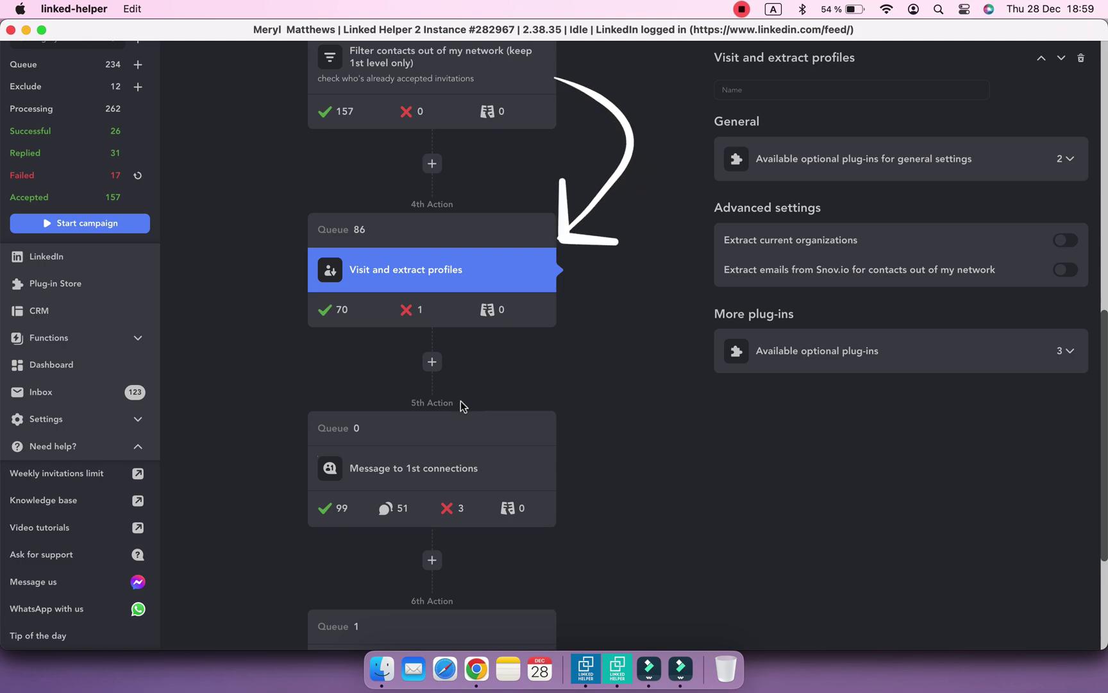
pyautogui.click(430, 362)
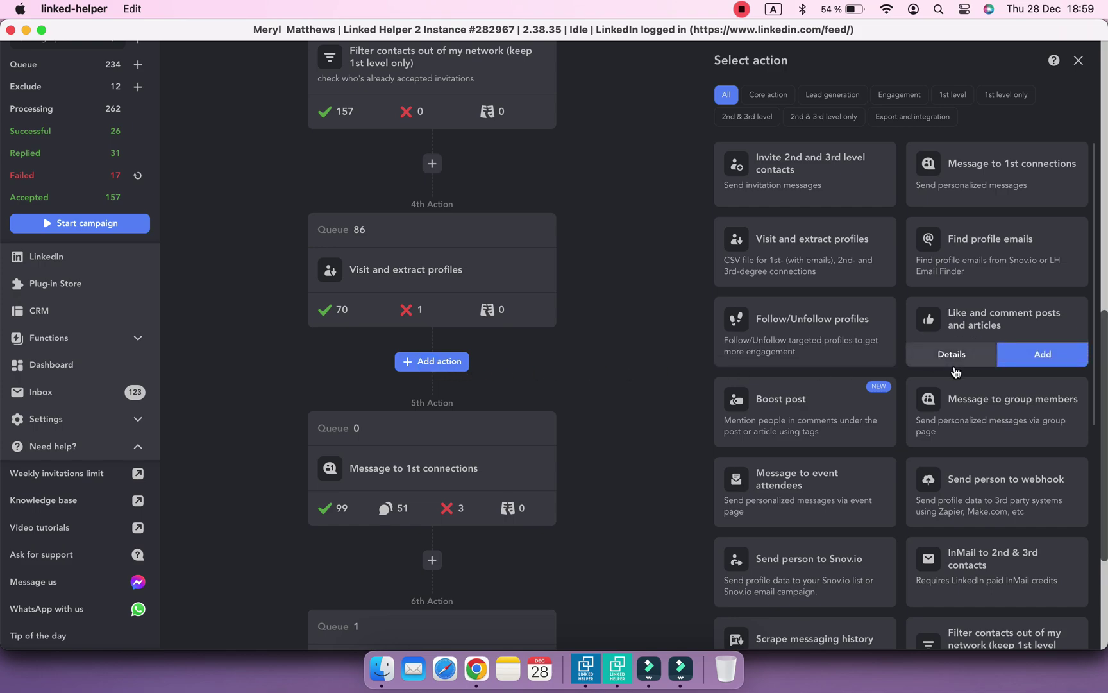
pyautogui.scroll(-3, 955, 372)
pyautogui.scroll(-2, 956, 372)
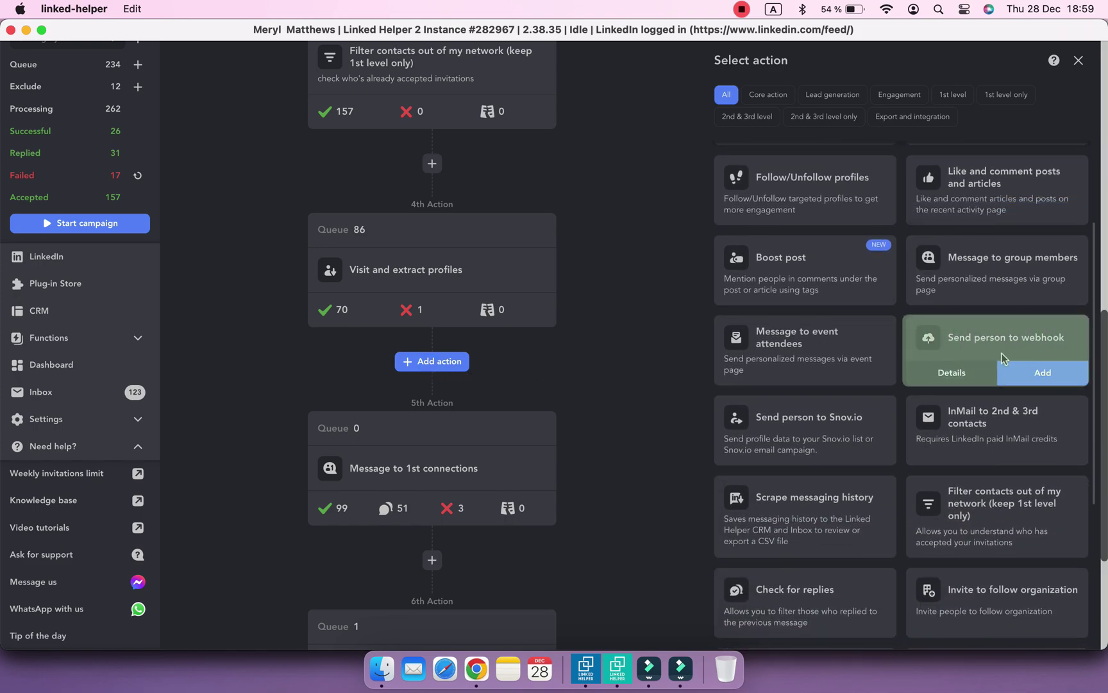
pyautogui.click(1064, 374)
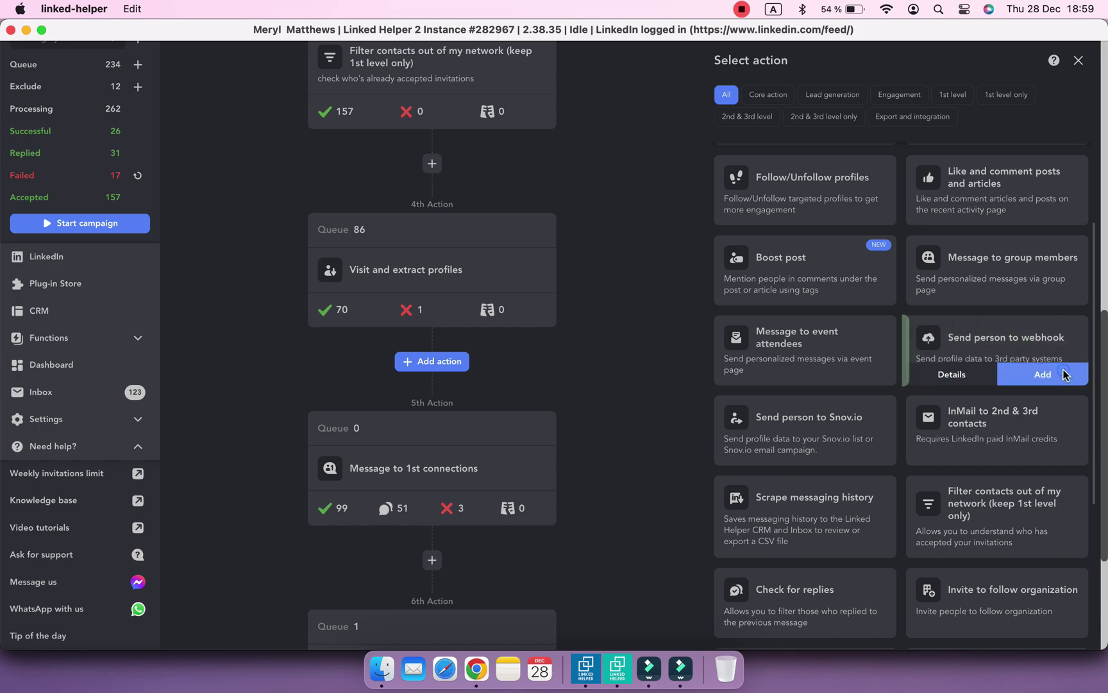
# Paste the Apps Script URL as the webhook, keep campaign history on and full history off, and save
pyautogui.click(828, 115)
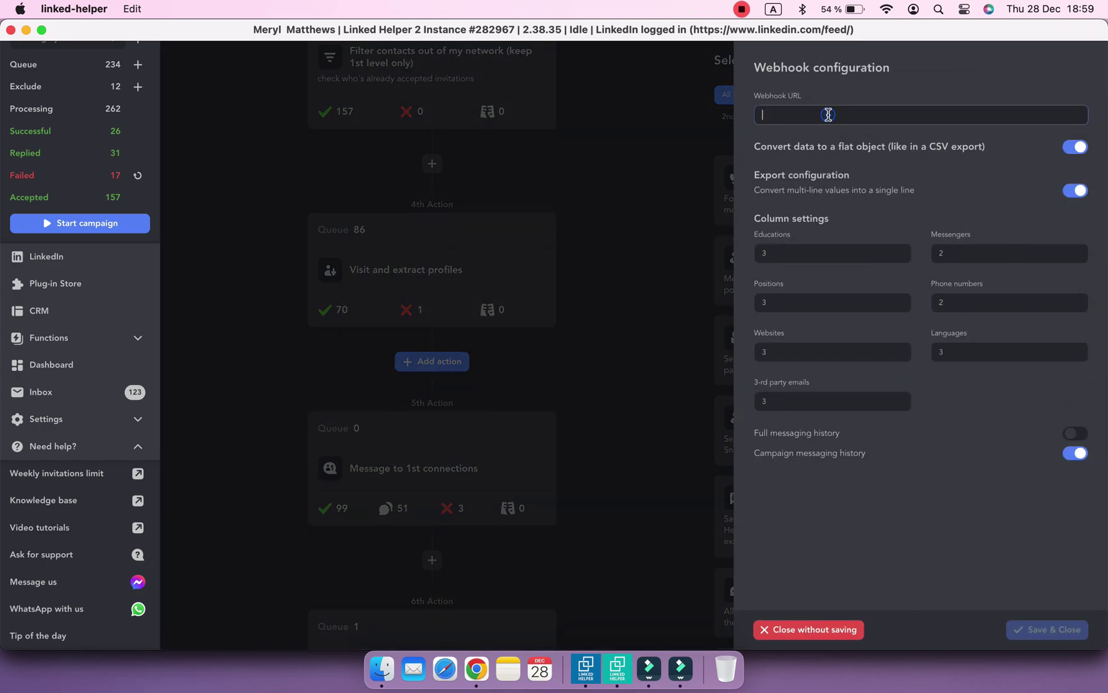
pyautogui.press('cmd+v')
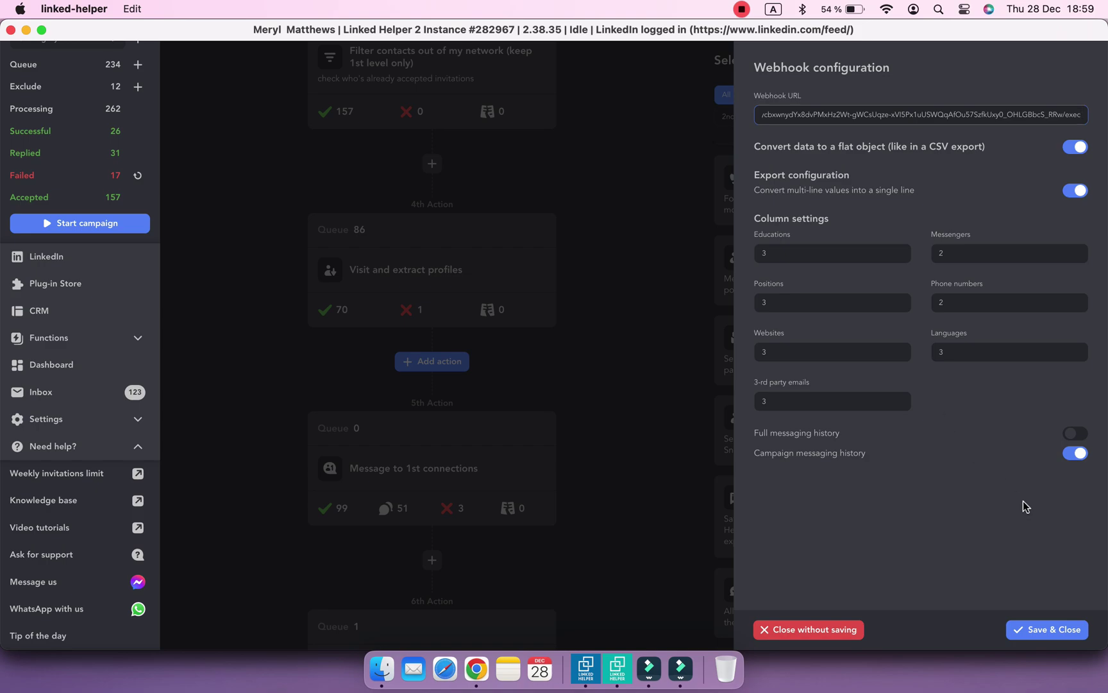
pyautogui.click(1080, 434)
pyautogui.click(1084, 437)
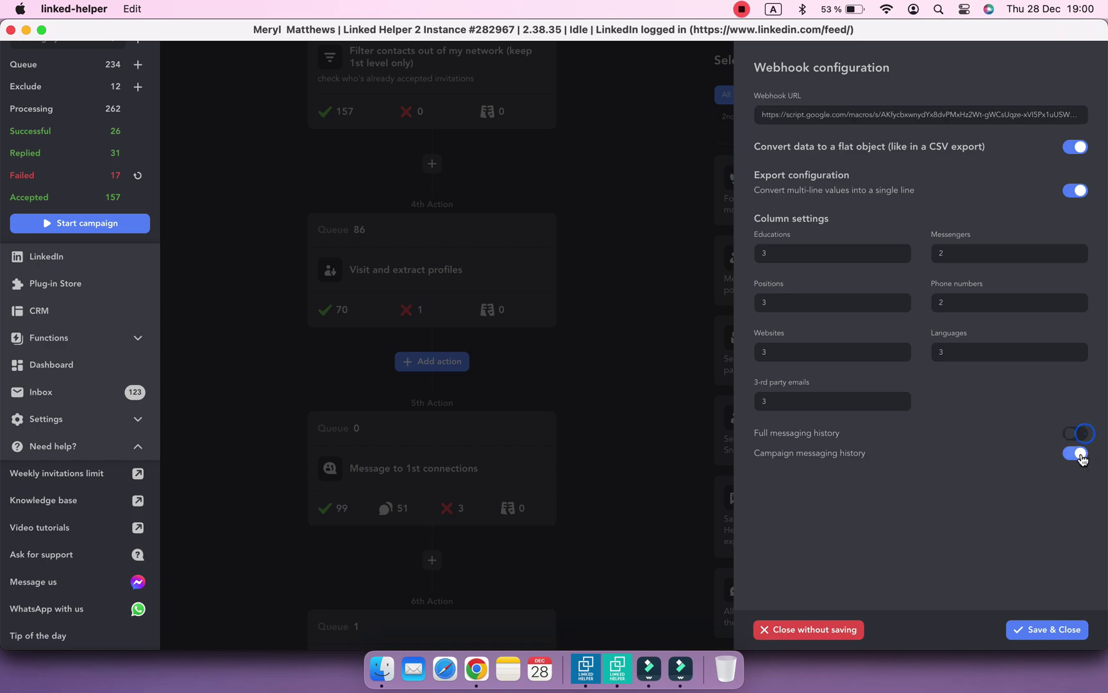
pyautogui.click(1082, 455)
pyautogui.click(1082, 456)
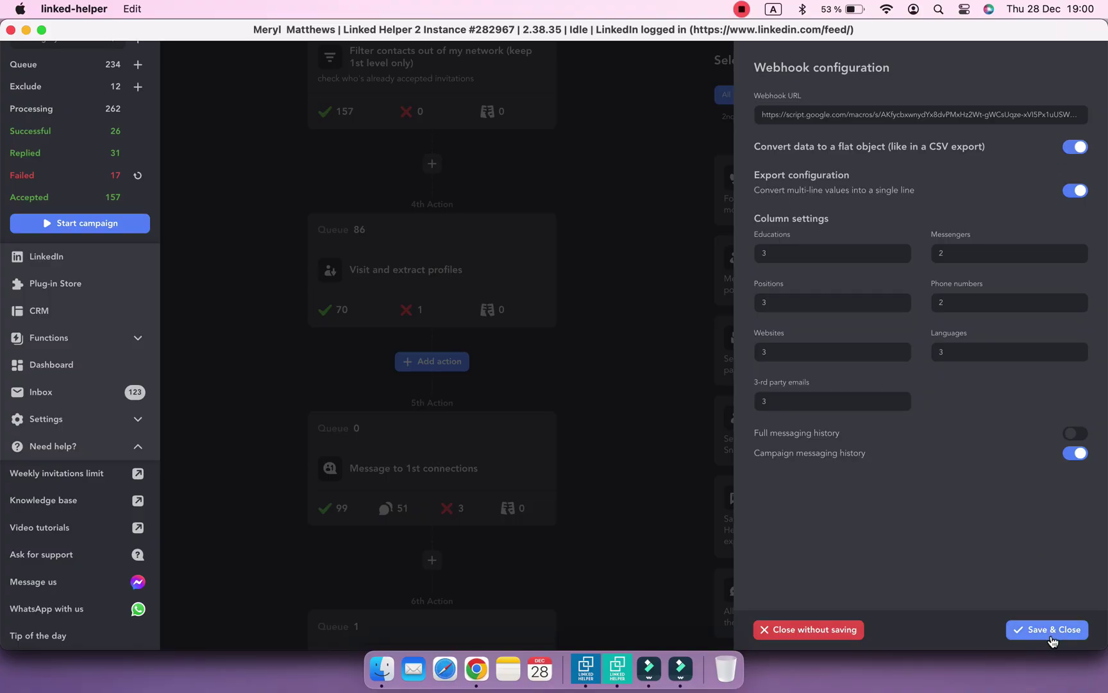
pyautogui.click(1052, 632)
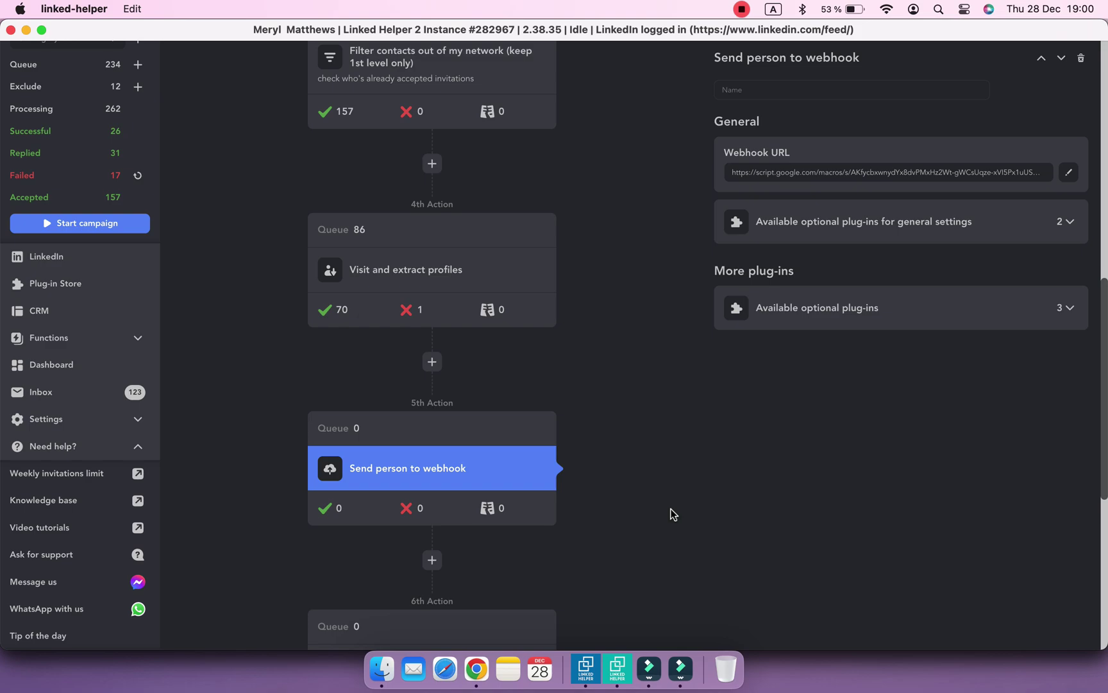
# Requeue the 70 skipped profiles for the Send person to webhook step
pyautogui.scroll(-3, 672, 514)
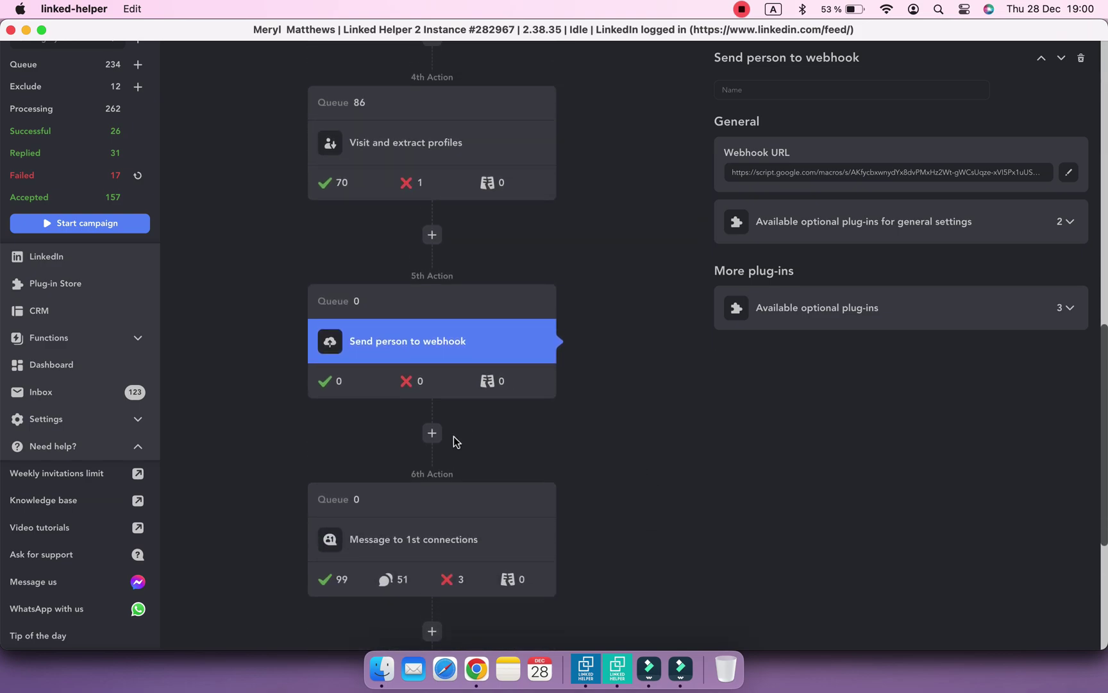
pyautogui.moveTo(432, 467)
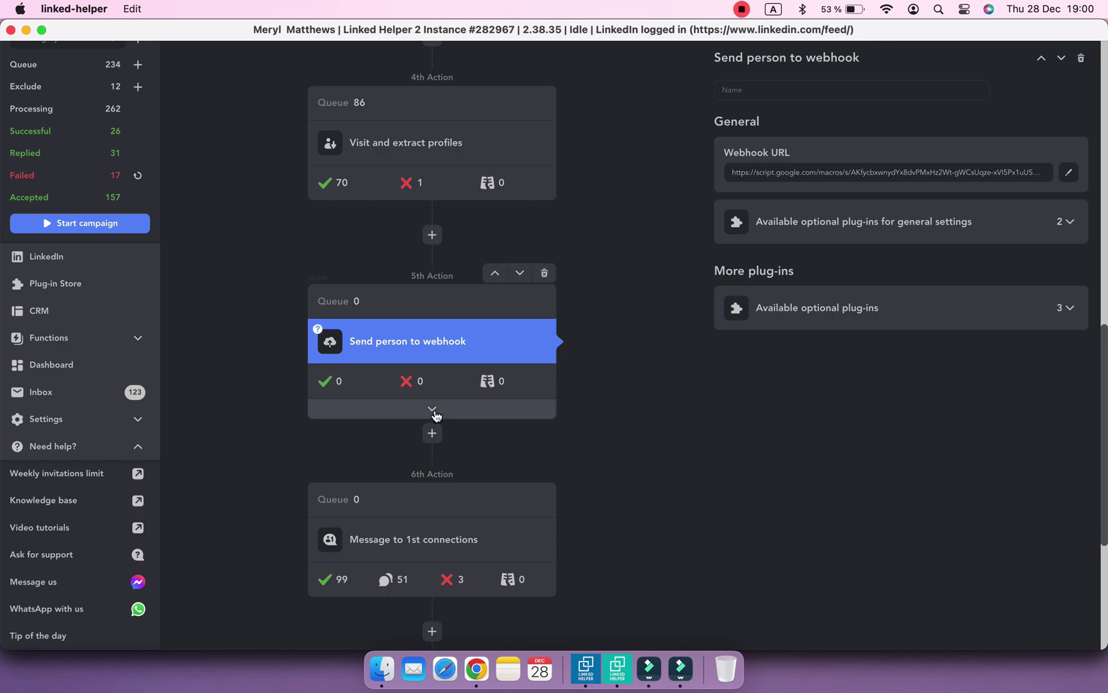
pyautogui.click(434, 413)
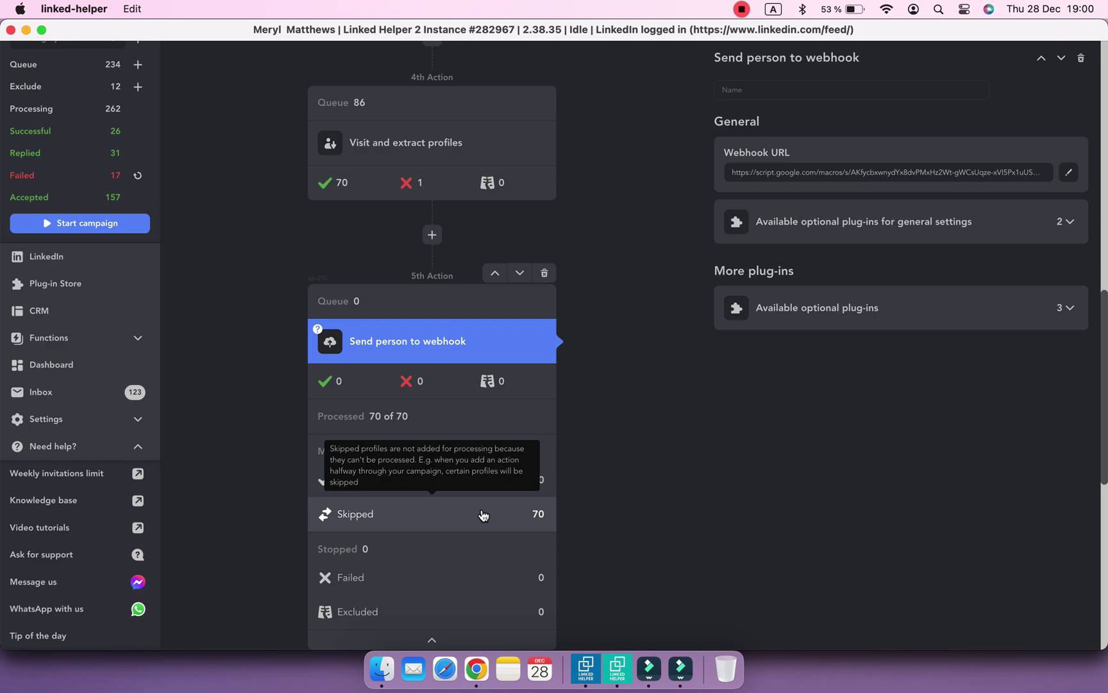
pyautogui.scroll(-1, 483, 515)
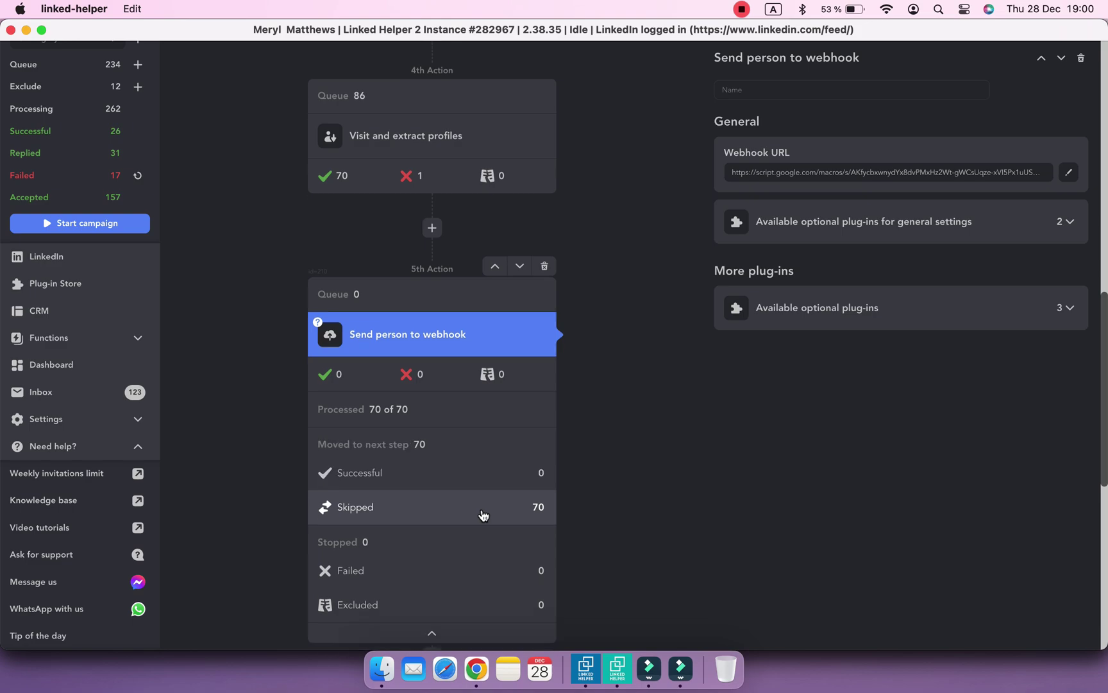
pyautogui.click(483, 515)
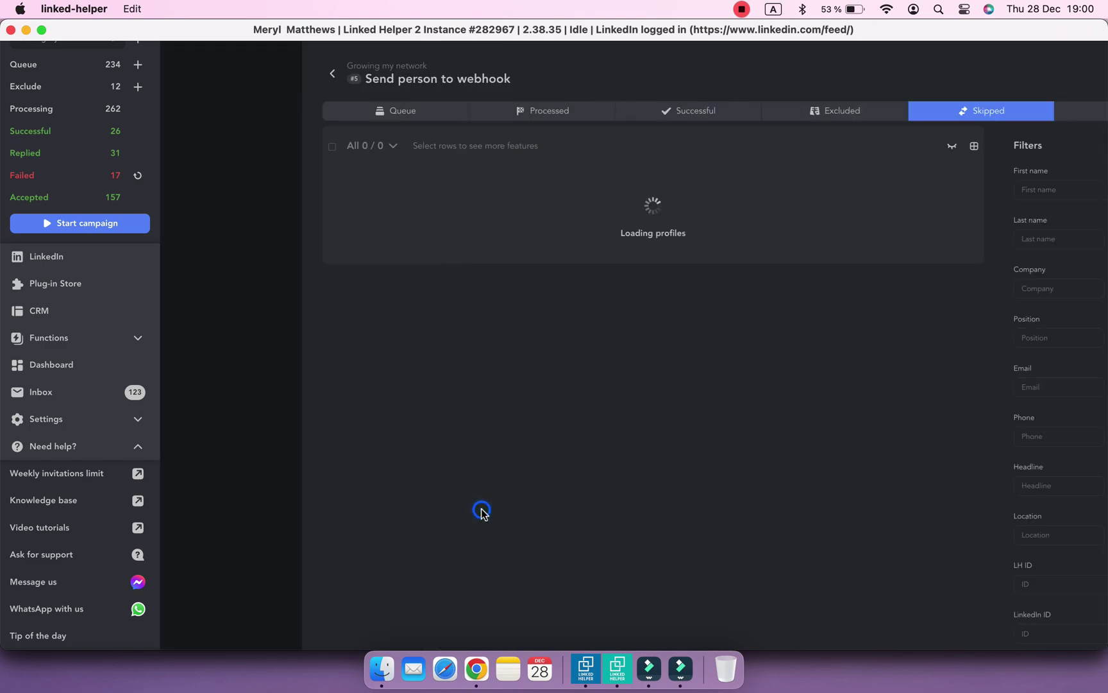
pyautogui.click(218, 148)
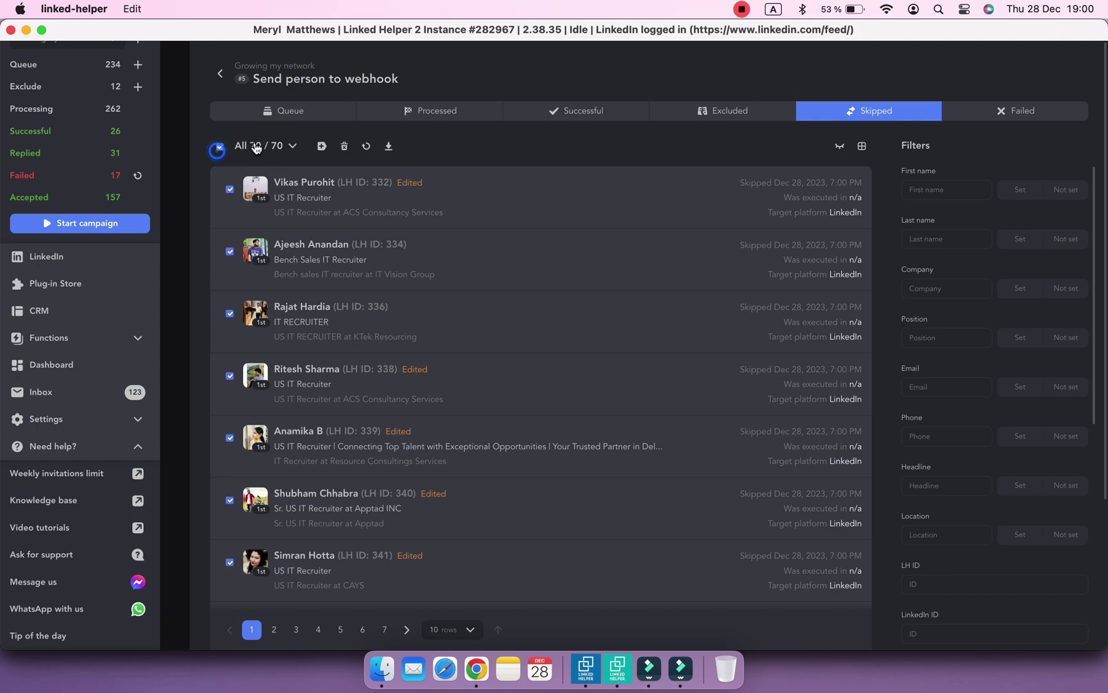
pyautogui.click(366, 147)
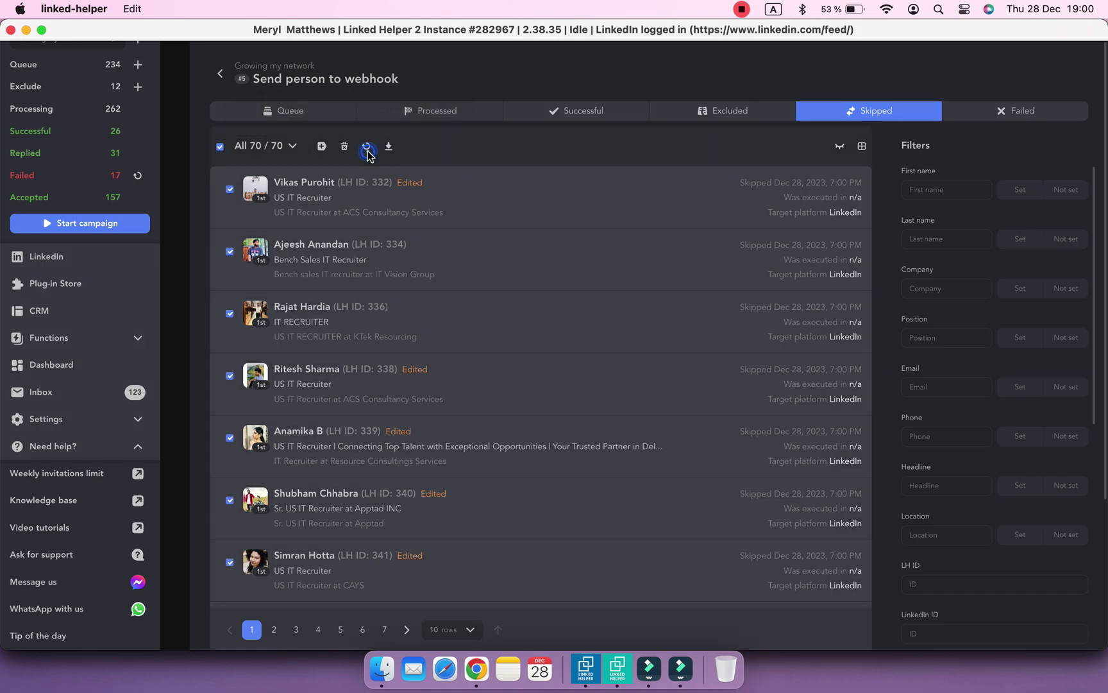
pyautogui.click(218, 76)
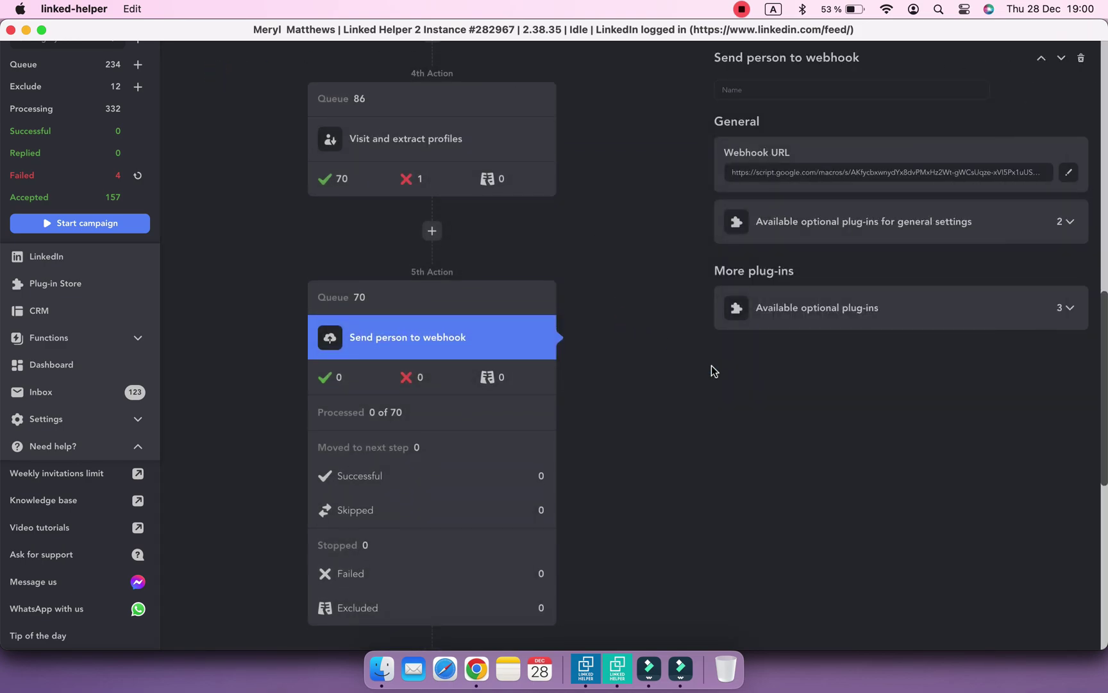
# Start the Growing my network campaign and return to its workflow
pyautogui.scroll(10, 709, 368)
pyautogui.scroll(3, 710, 371)
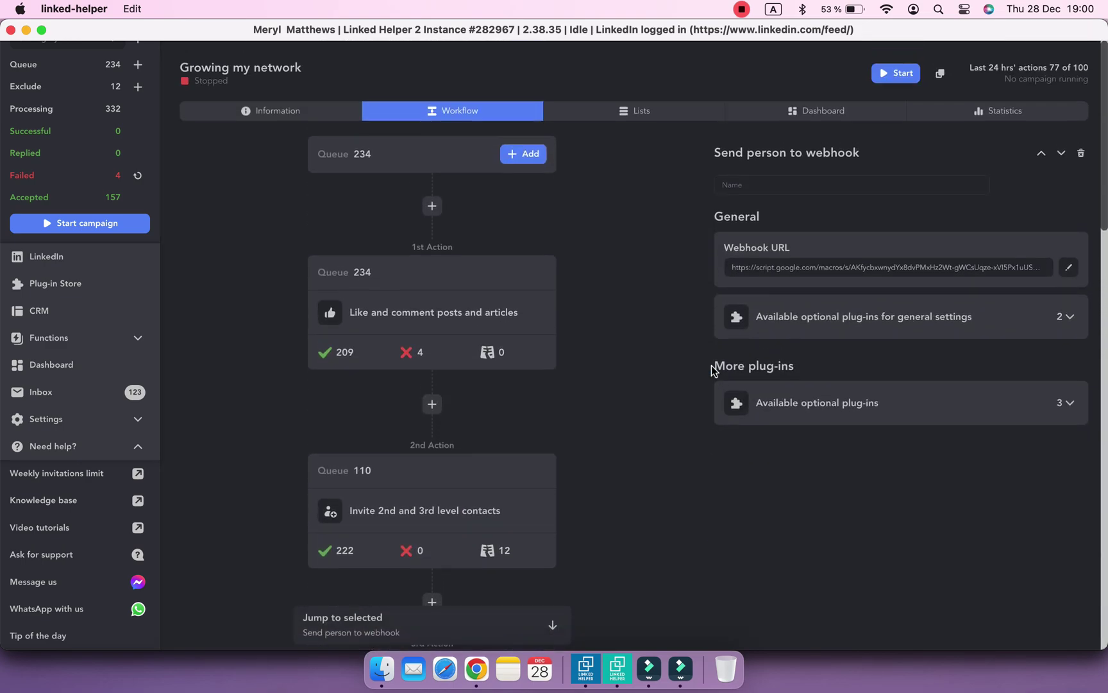
pyautogui.click(882, 80)
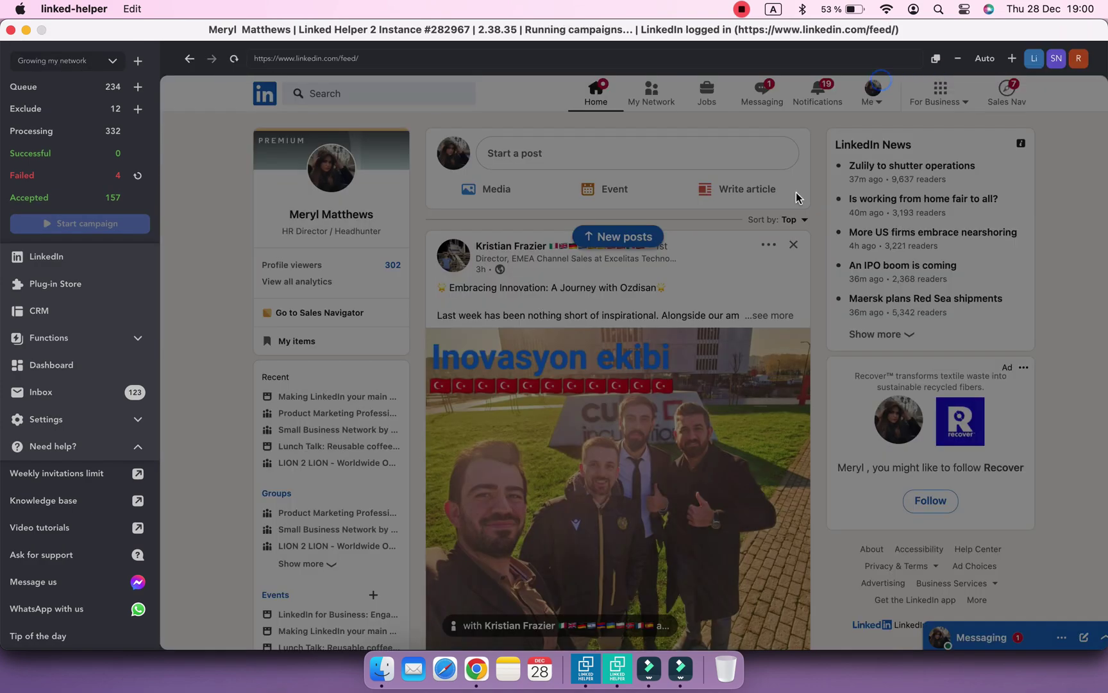
pyautogui.scroll(5, 96, 238)
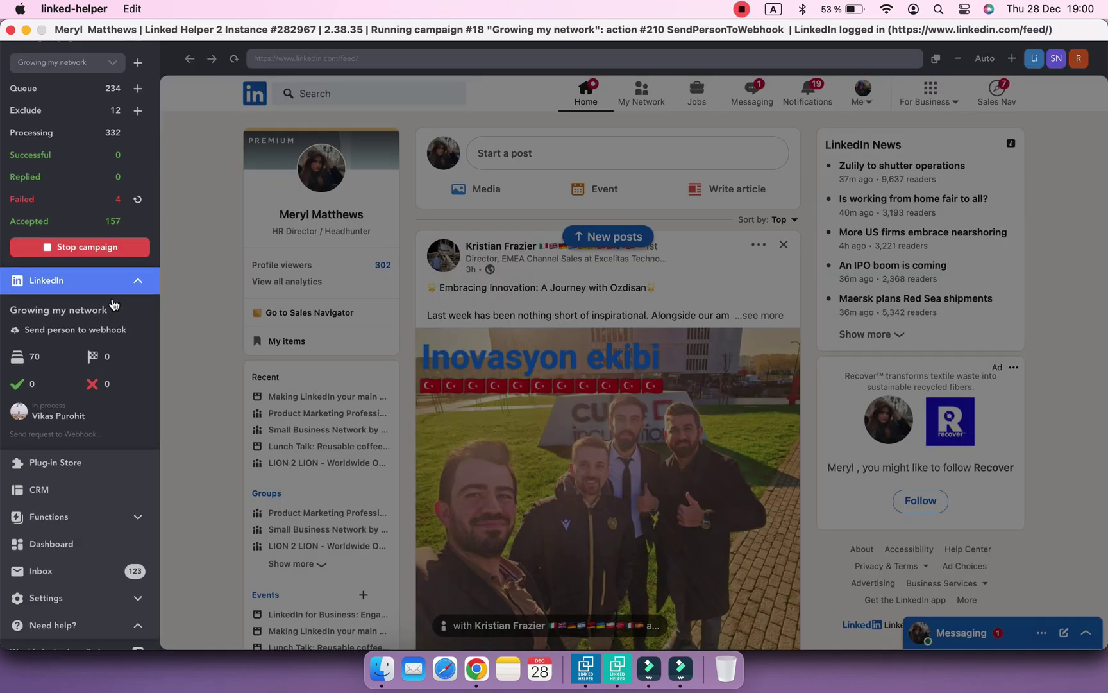
pyautogui.click(62, 125)
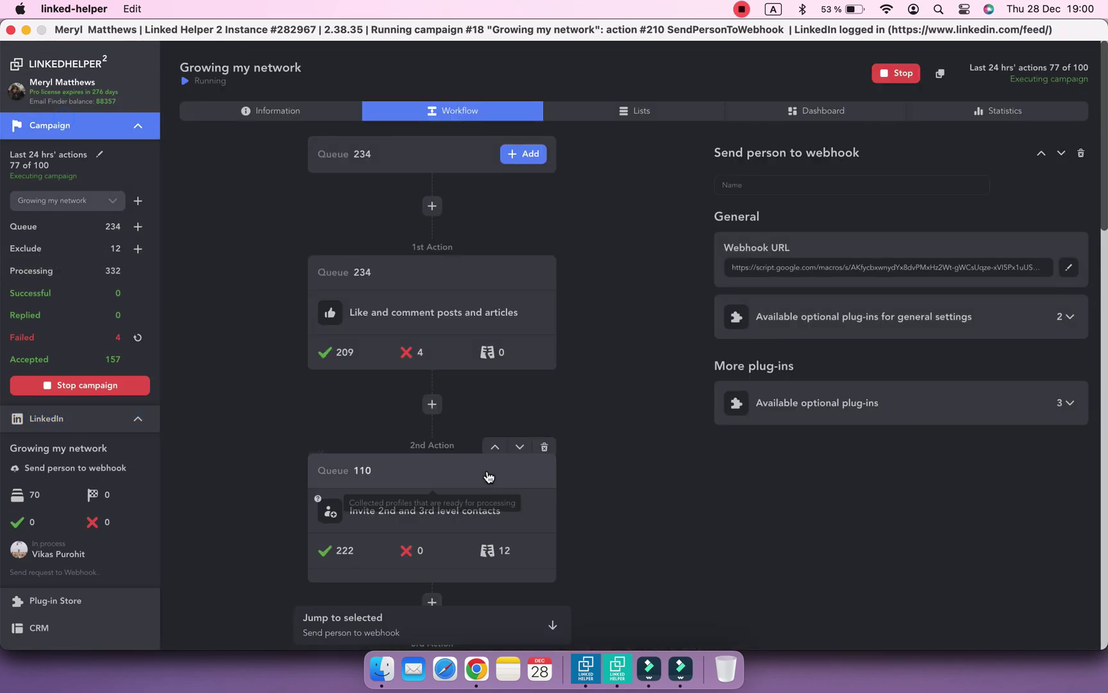
# Check the webhook step running, then bring up the spreadsheet in Chrome
pyautogui.scroll(-5, 487, 478)
pyautogui.scroll(-3, 487, 478)
pyautogui.scroll(-3, 488, 476)
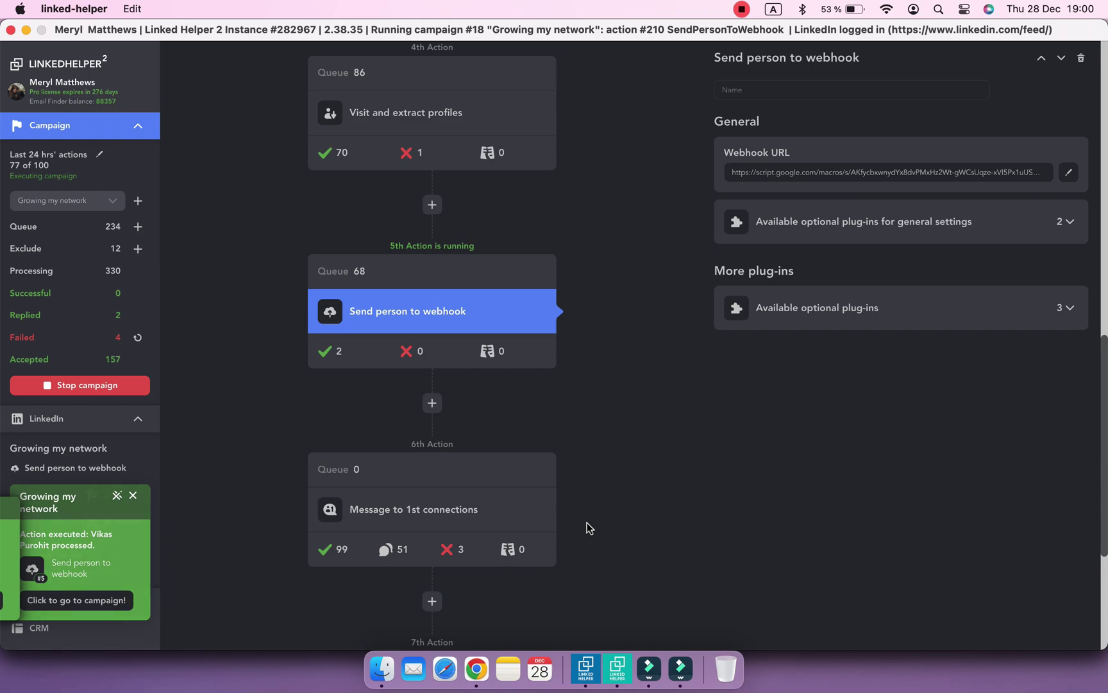
pyautogui.click(476, 668)
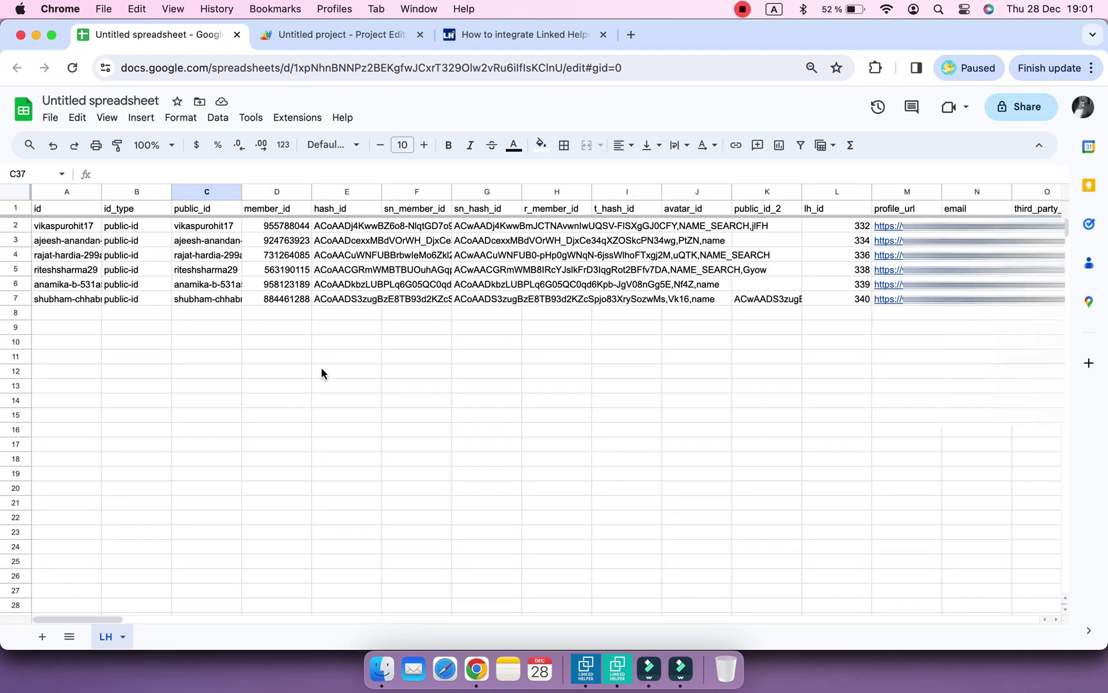
# Browse the LH sheet's columns and read a profile's received and last sent messages
pyautogui.hscroll(10, 321, 369)
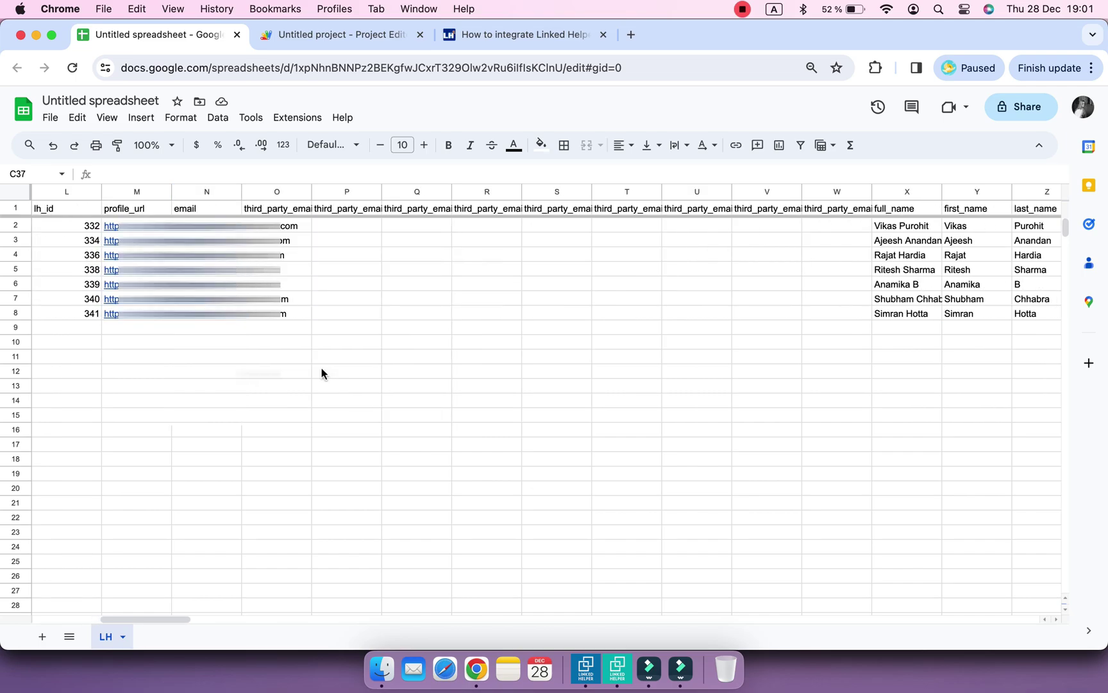
pyautogui.hscroll(10, 322, 369)
pyautogui.hscroll(10, 321, 369)
pyautogui.hscroll(10, 321, 368)
pyautogui.hscroll(10, 322, 374)
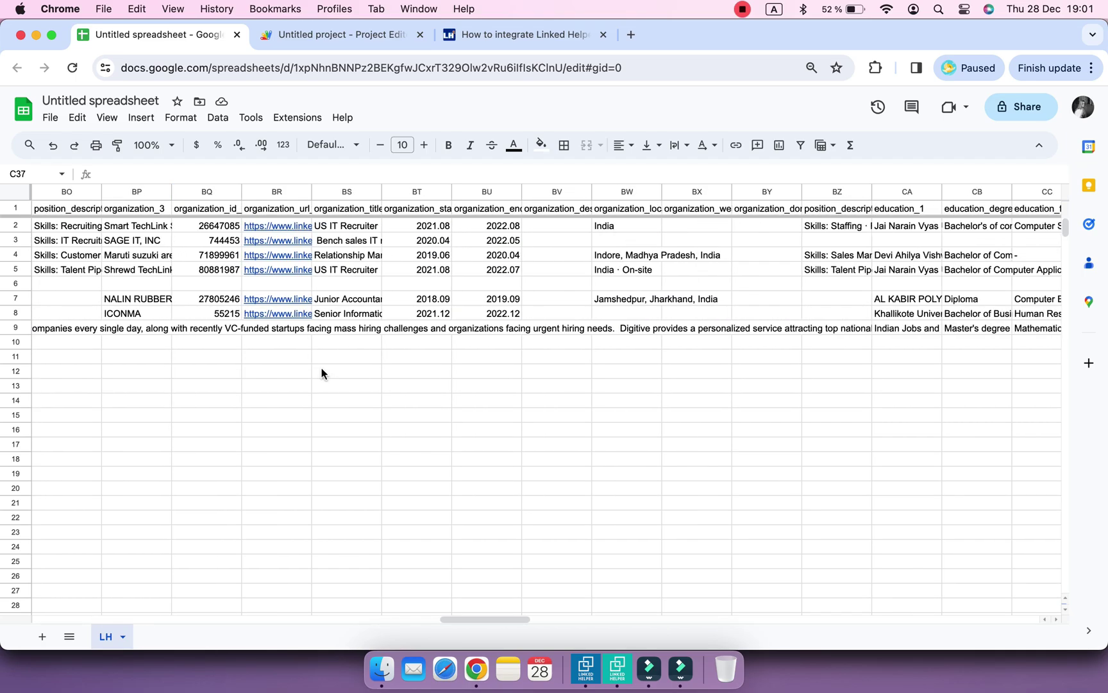
pyautogui.hscroll(10, 321, 373)
pyautogui.hscroll(10, 322, 373)
pyautogui.hscroll(10, 321, 373)
pyautogui.hscroll(5, 322, 373)
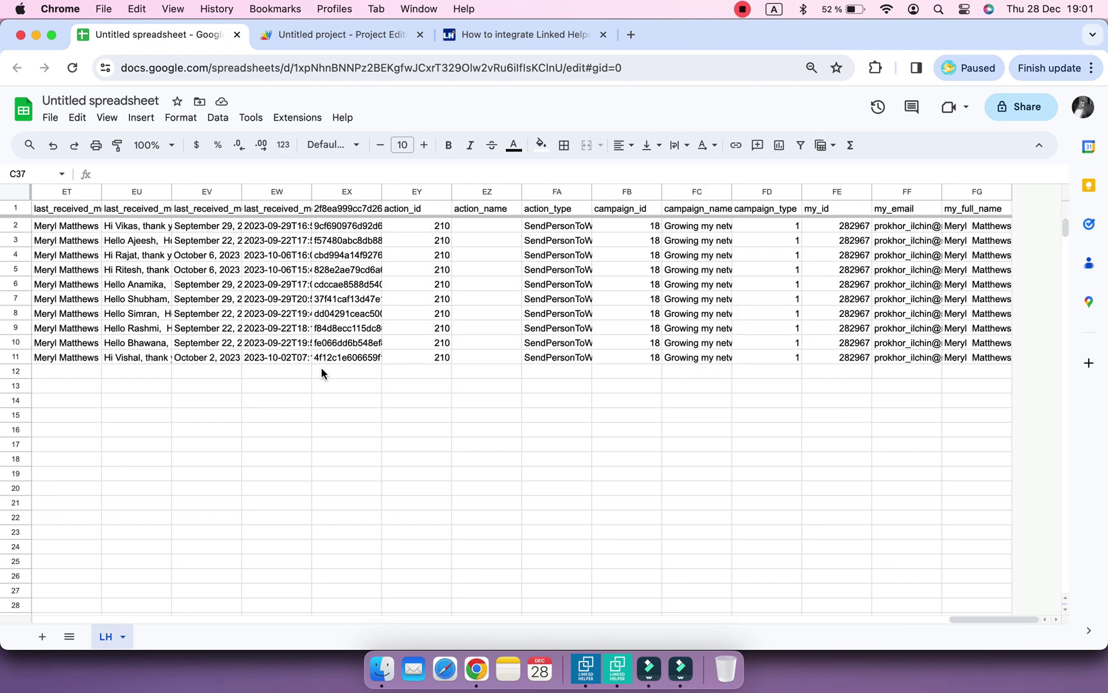
pyautogui.hscroll(-2, 322, 366)
pyautogui.hscroll(-1, 321, 367)
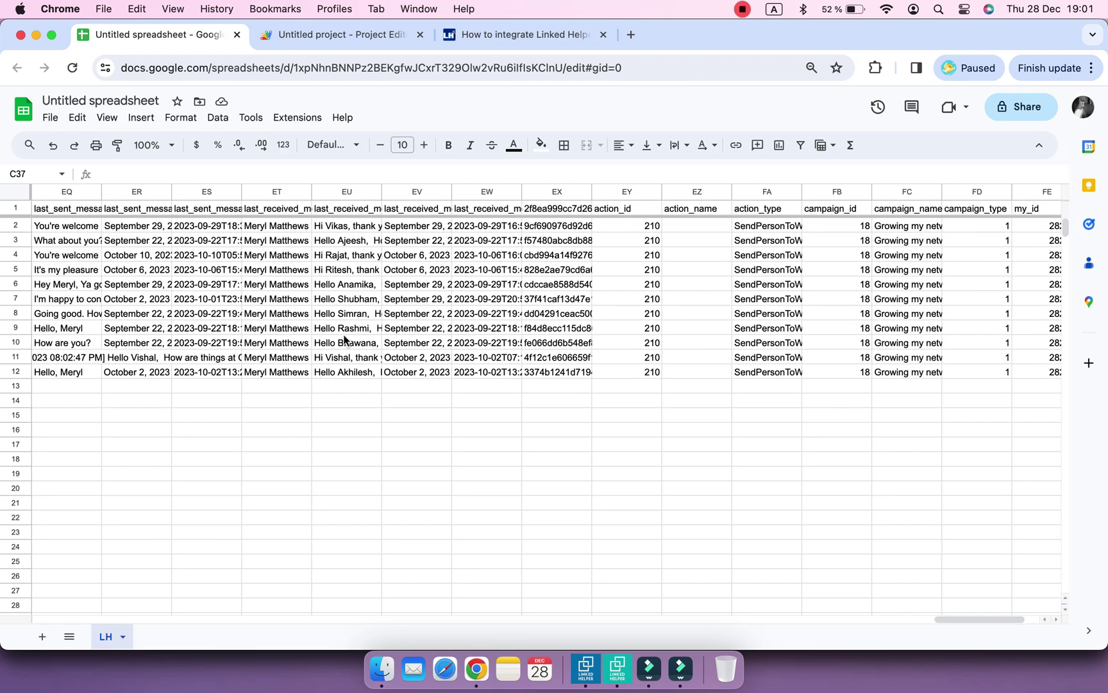
pyautogui.click(347, 343)
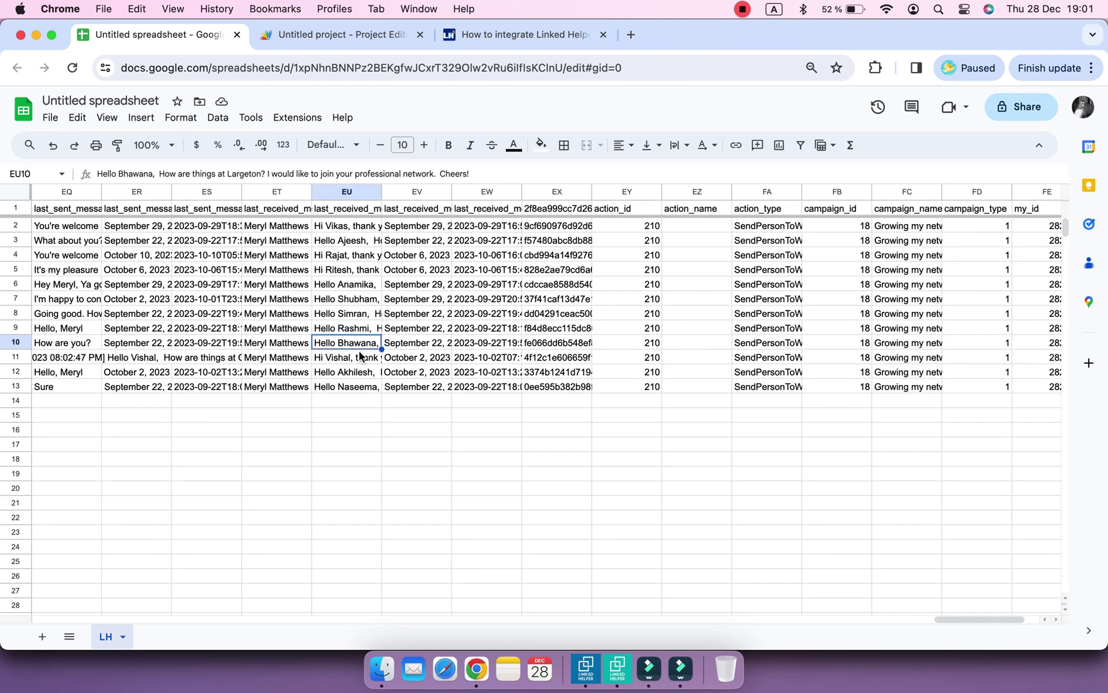
pyautogui.hscroll(-1, 360, 356)
pyautogui.click(127, 345)
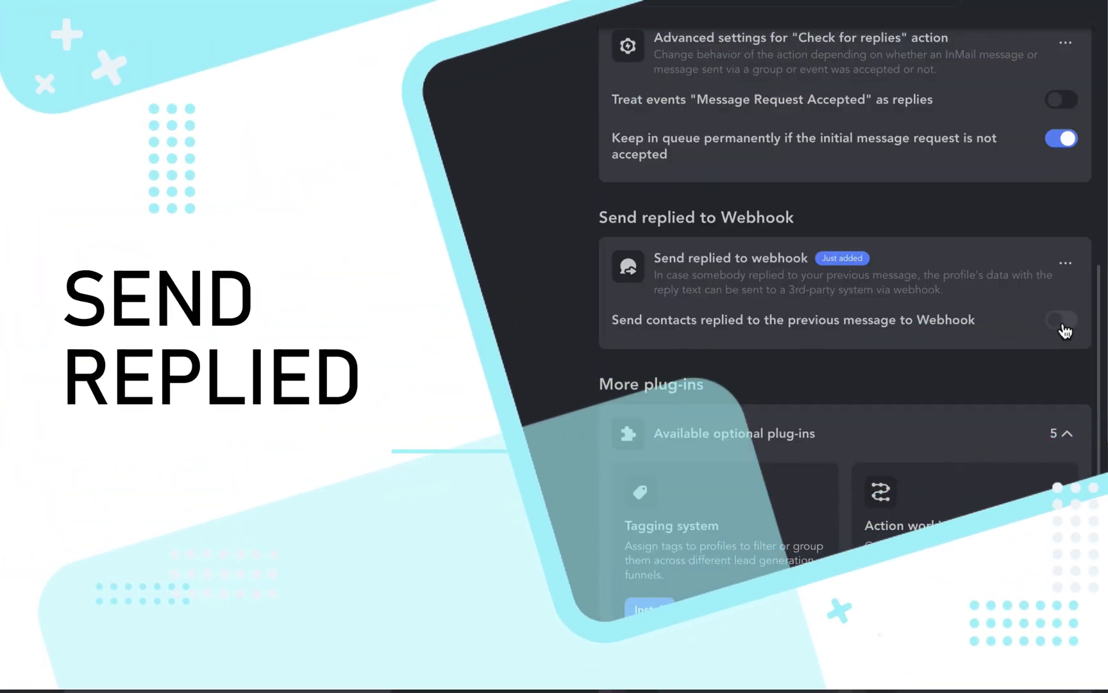
# Install the optional Send replied to webhook plug-in on Check for replies
pyautogui.click(1062, 321)
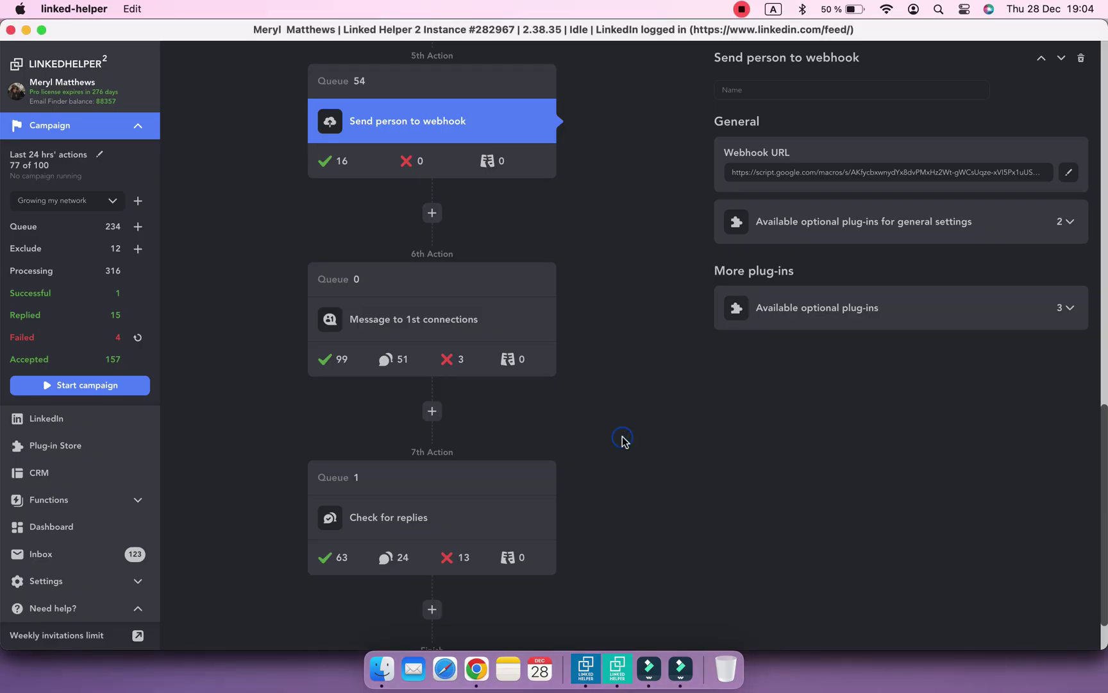
pyautogui.scroll(-2, 622, 439)
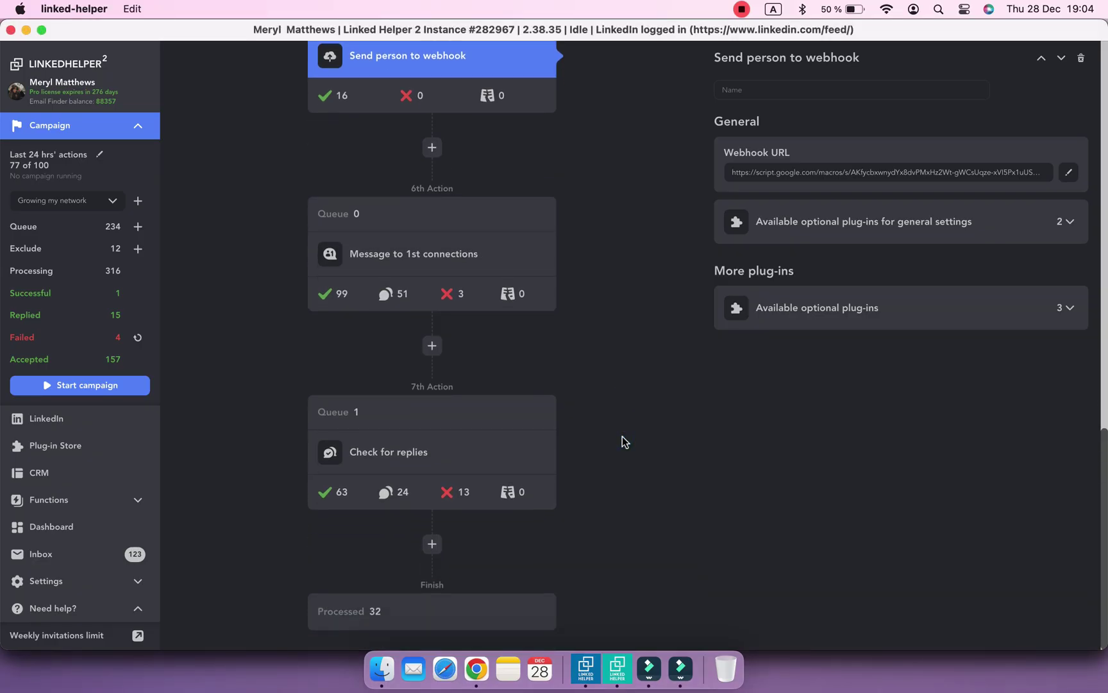
pyautogui.moveTo(433, 518)
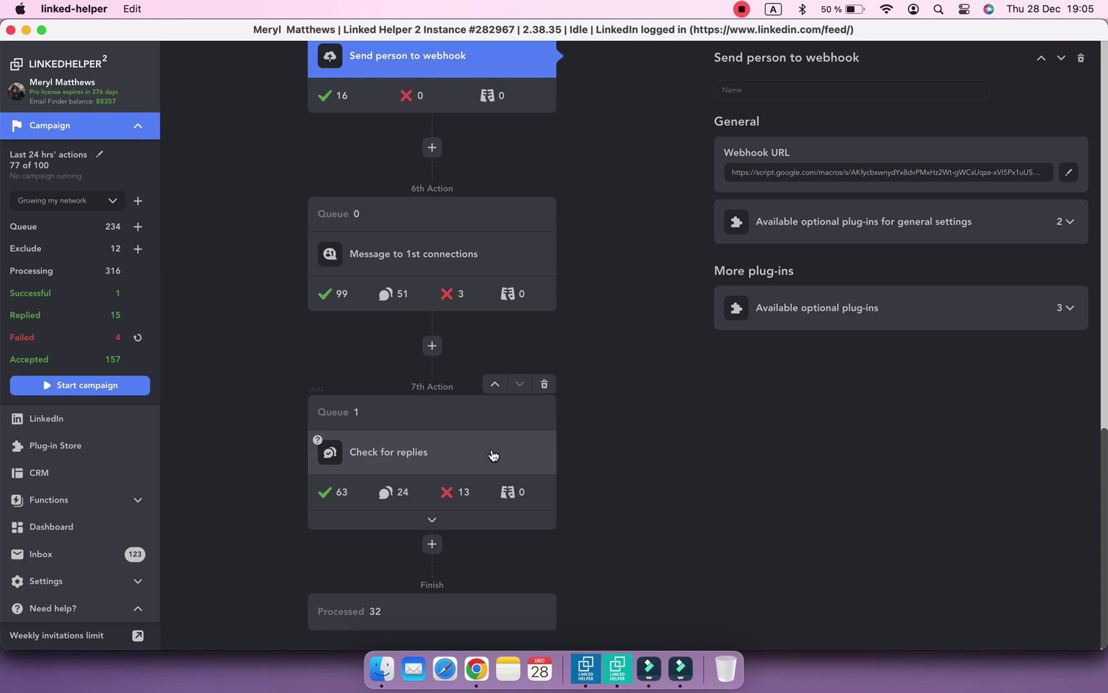
pyautogui.click(492, 456)
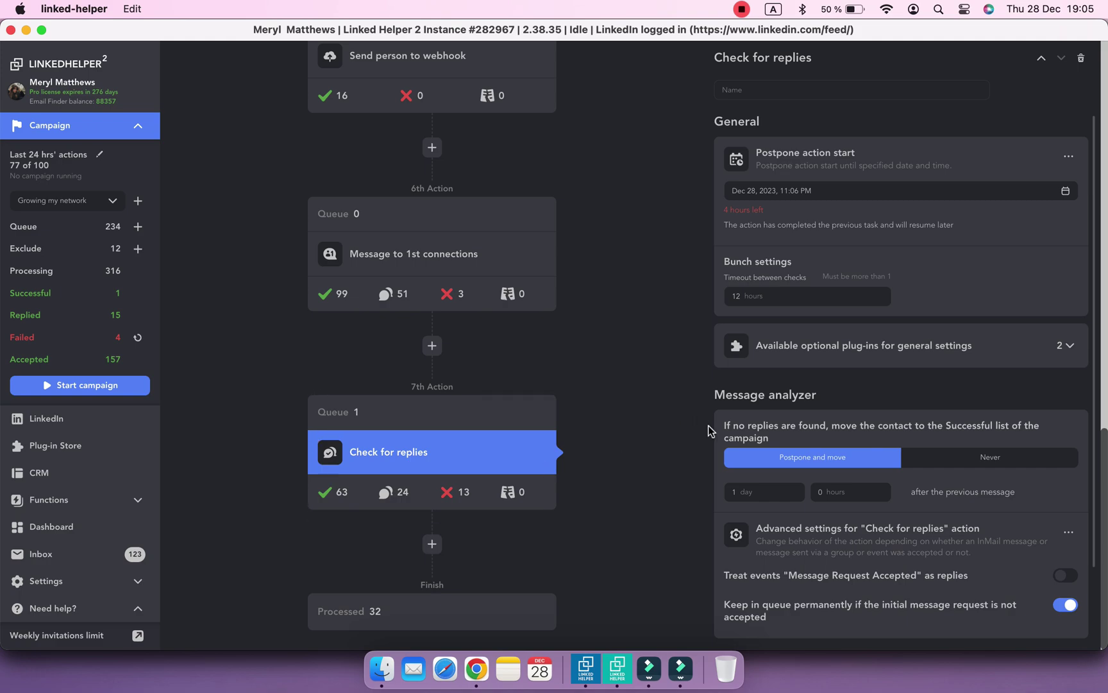
pyautogui.scroll(-3, 832, 411)
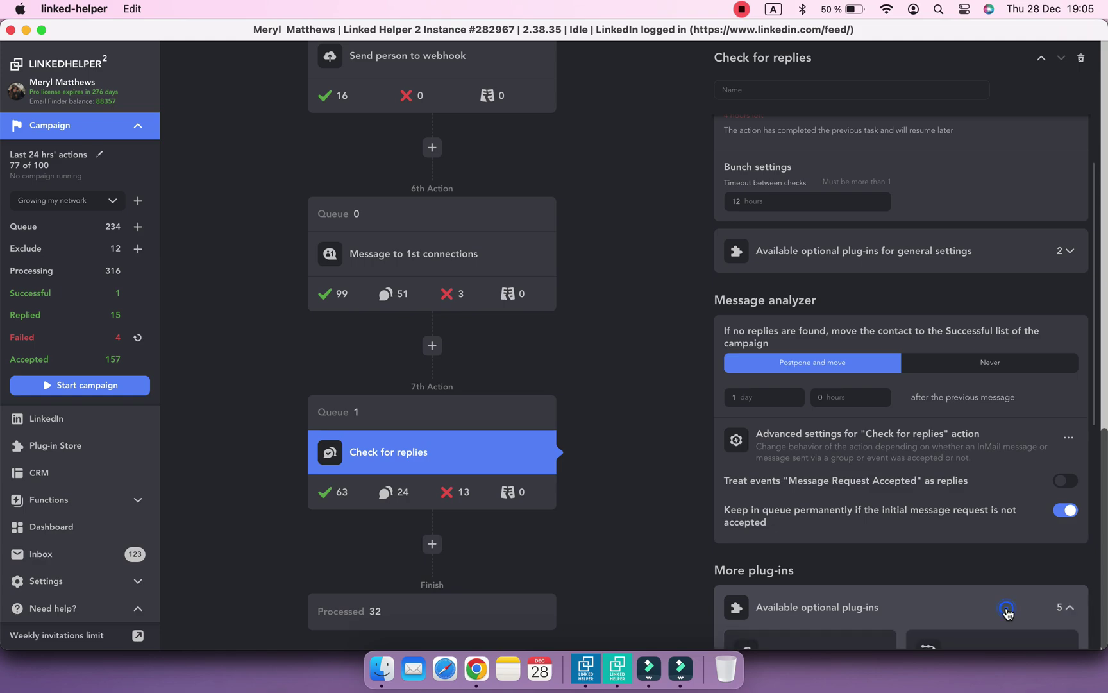
pyautogui.click(1008, 610)
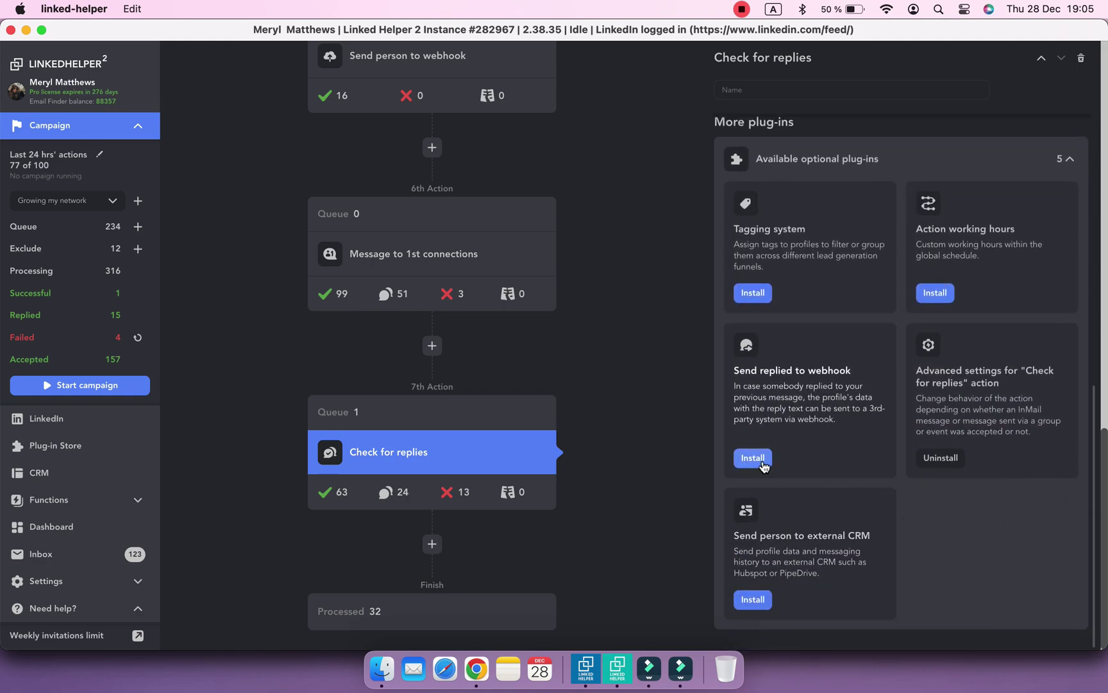
pyautogui.click(763, 464)
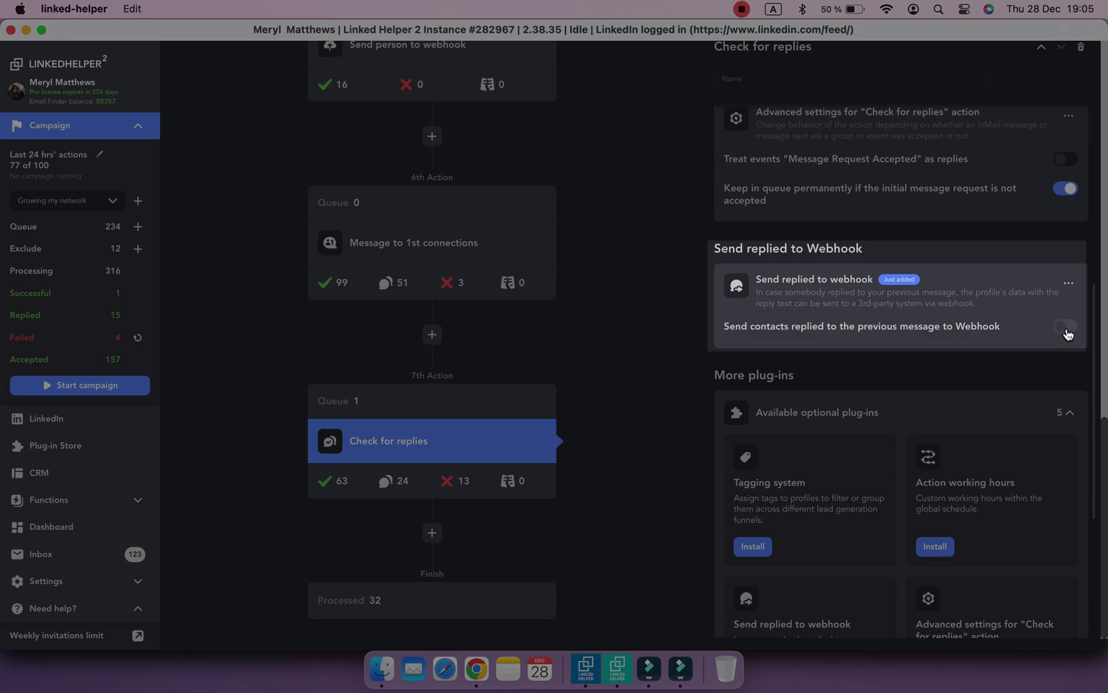
# Enable sending replied contacts and paste the Apps Script URL as their webhook
pyautogui.click(1067, 330)
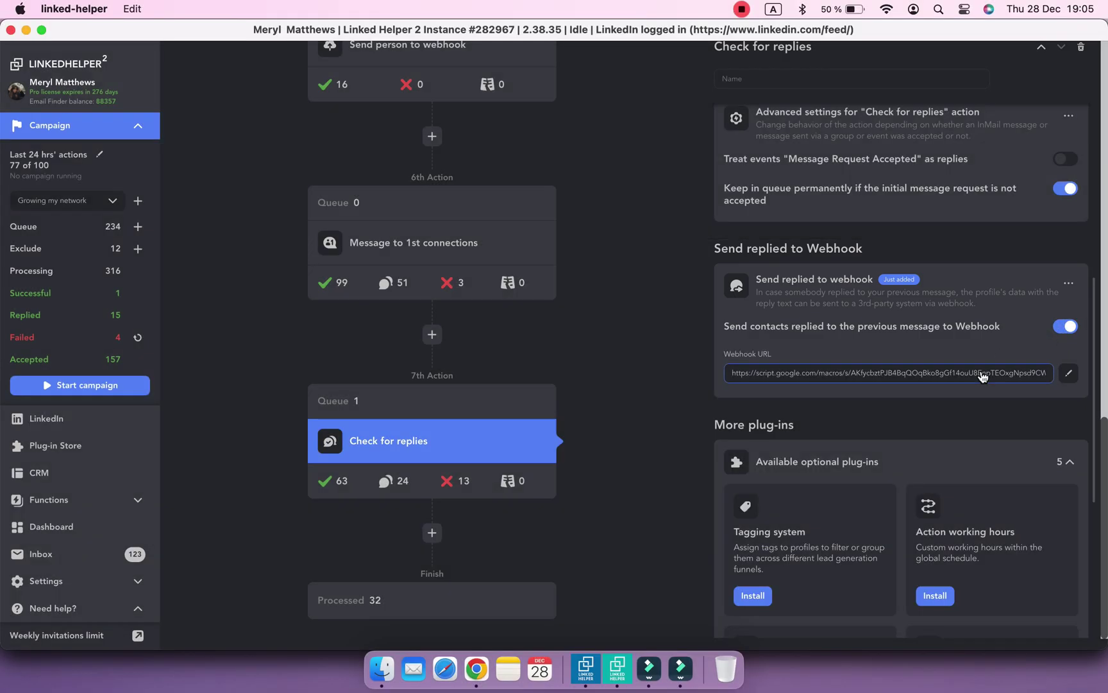
pyautogui.click(982, 376)
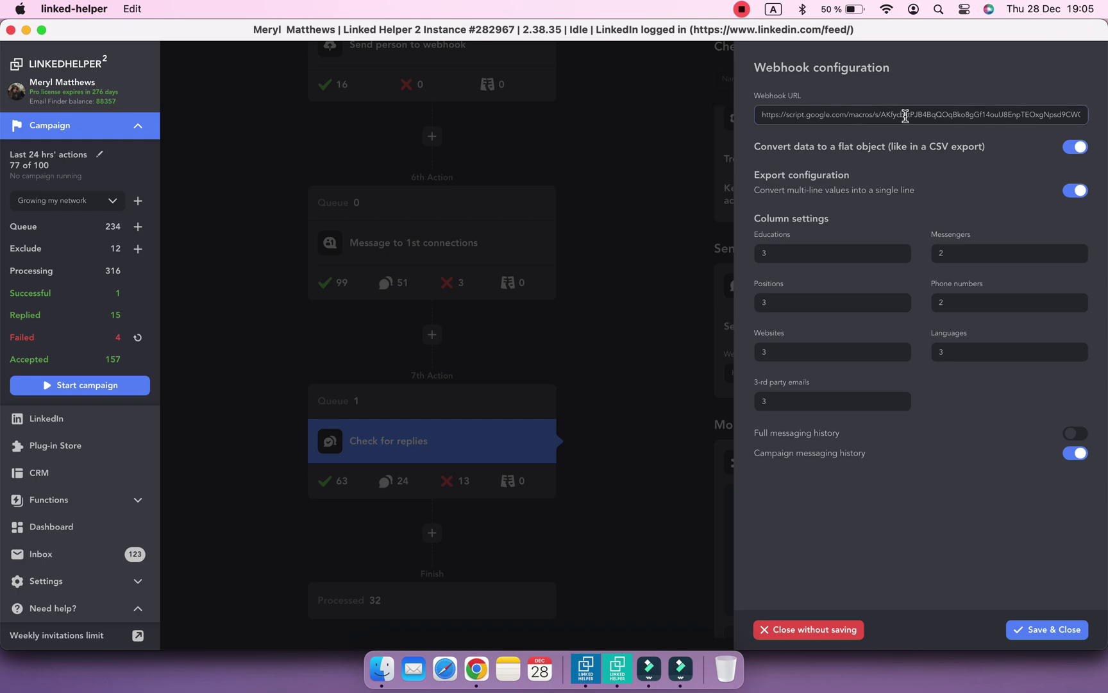
pyautogui.tripleClick(905, 116)
pyautogui.press('BackSpace')
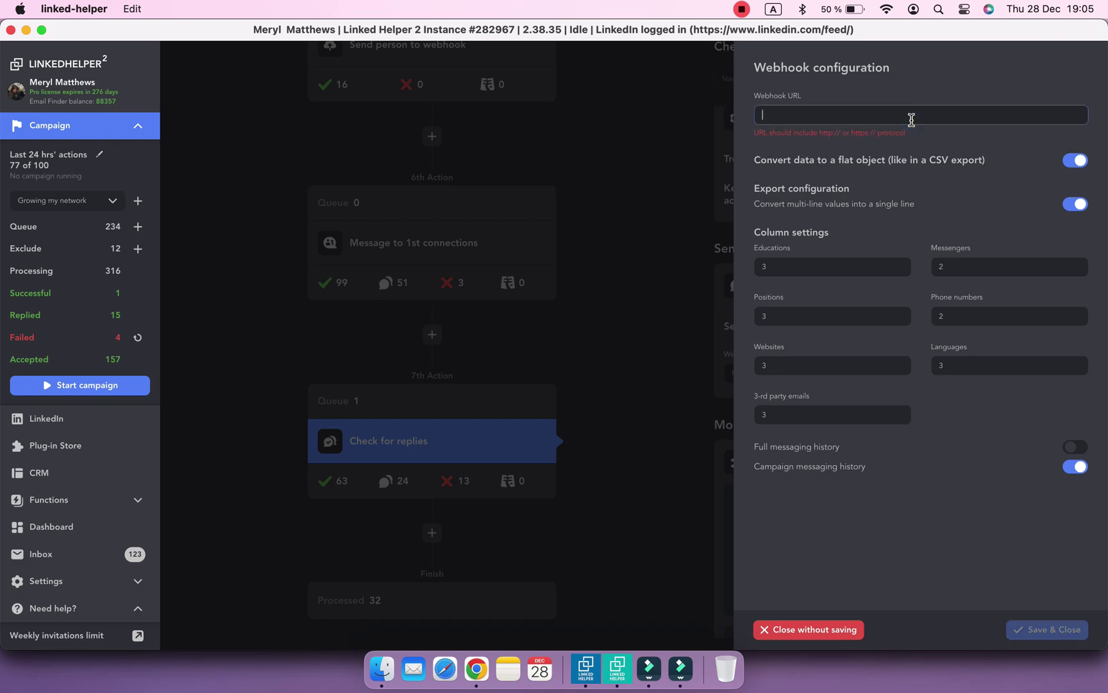
pyautogui.press('super+v')
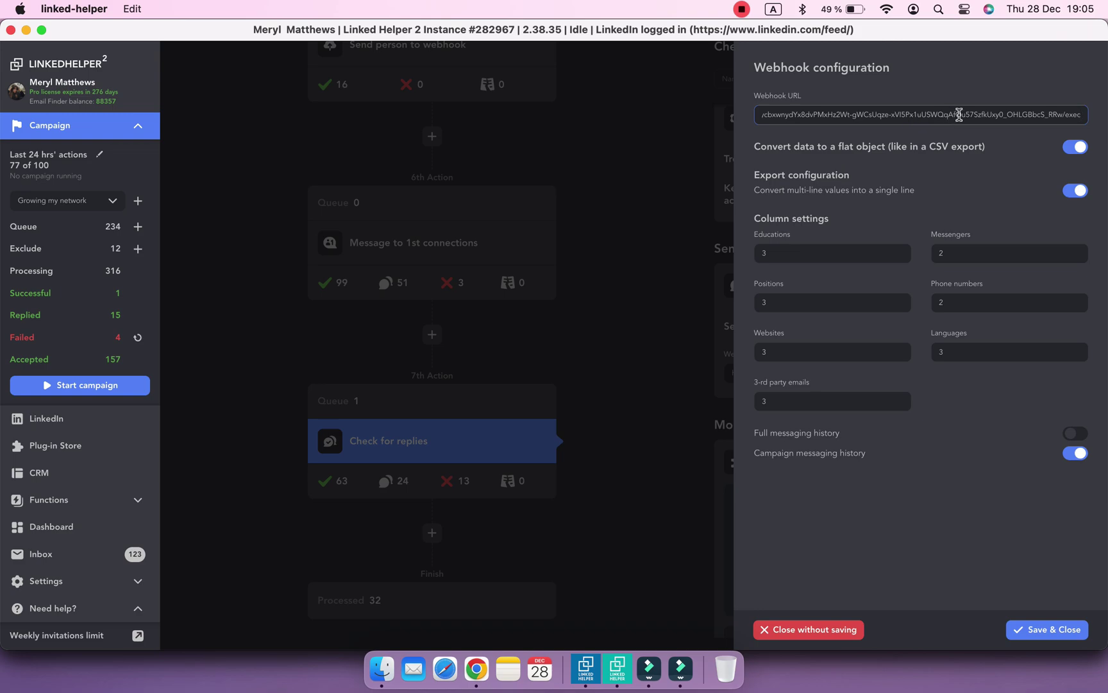
pyautogui.press('super+Left')
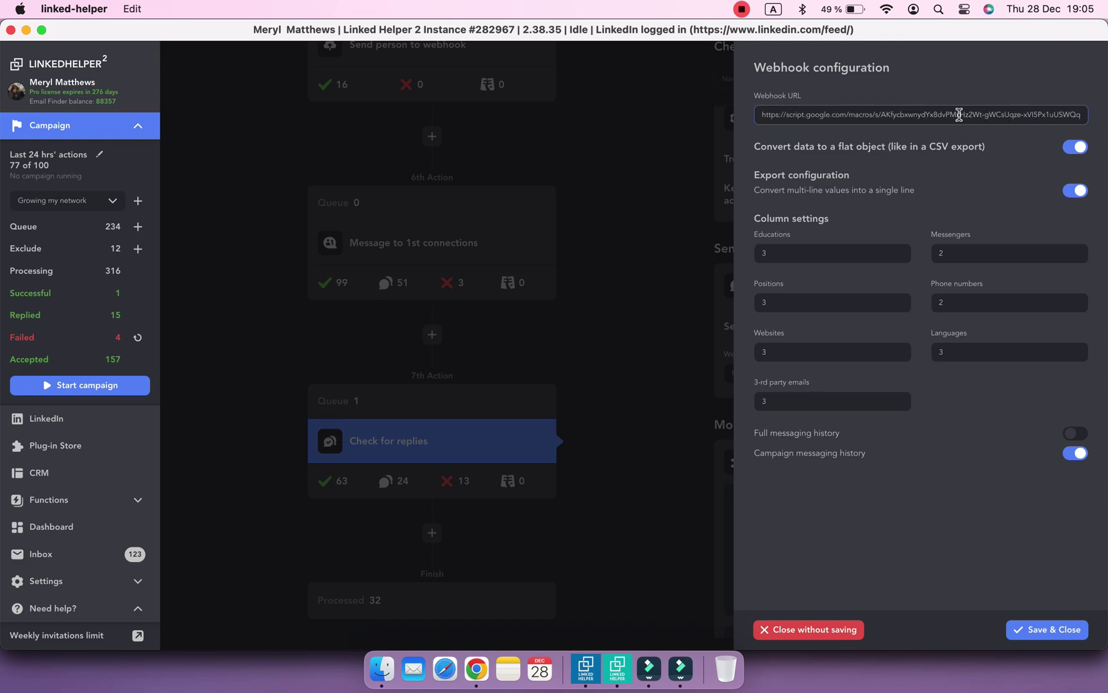
# Discard the webhook edit and add a new sheet named 'LH replied' to the spreadsheet
pyautogui.click(809, 631)
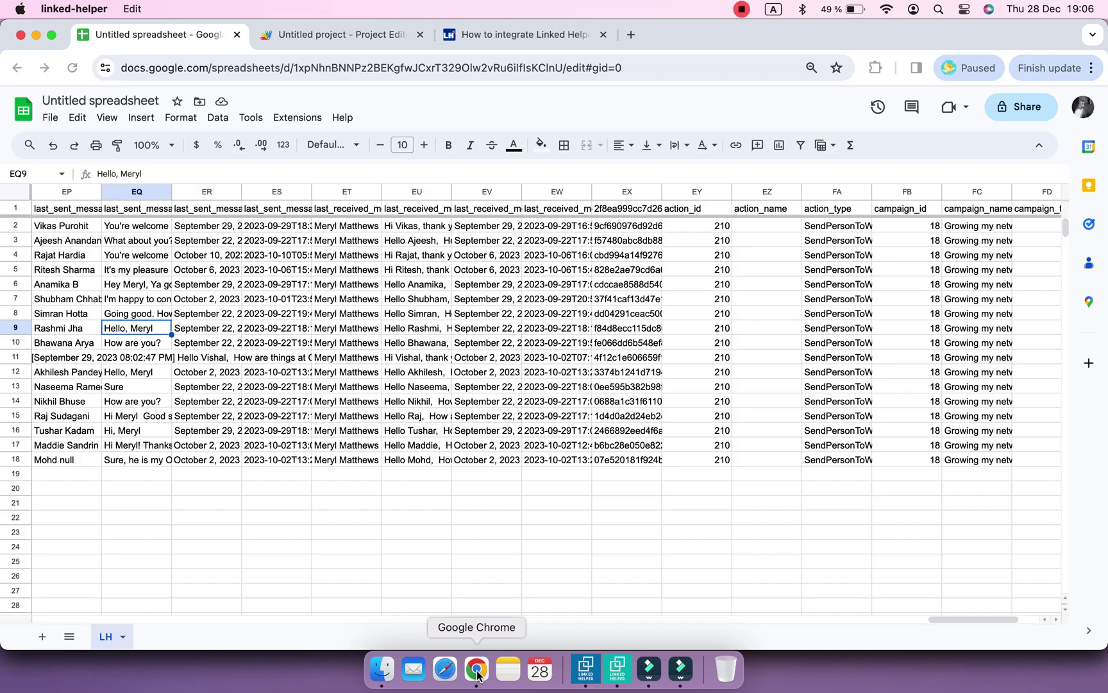
pyautogui.click(476, 669)
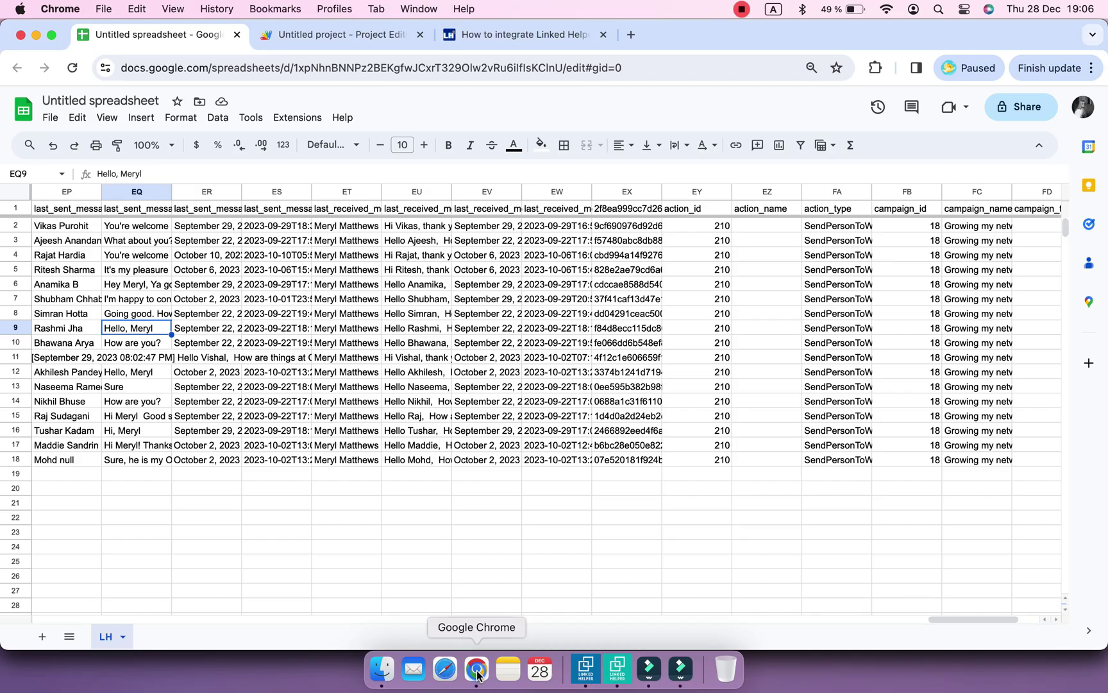
pyautogui.click(42, 636)
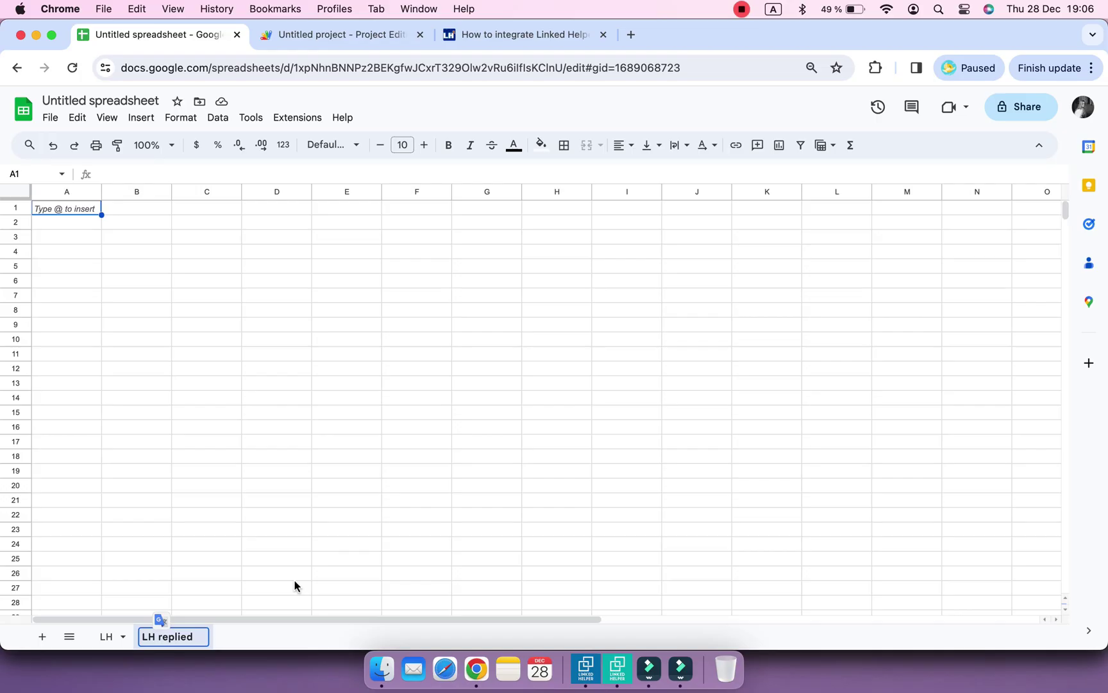
pyautogui.click(295, 581)
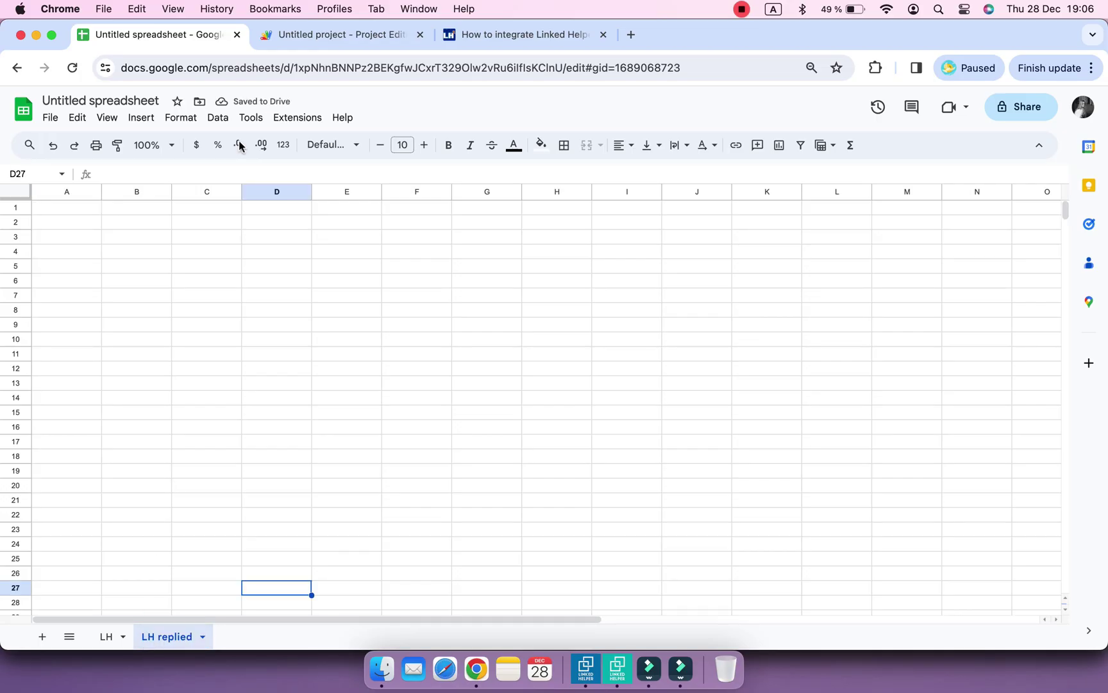
pyautogui.click(291, 40)
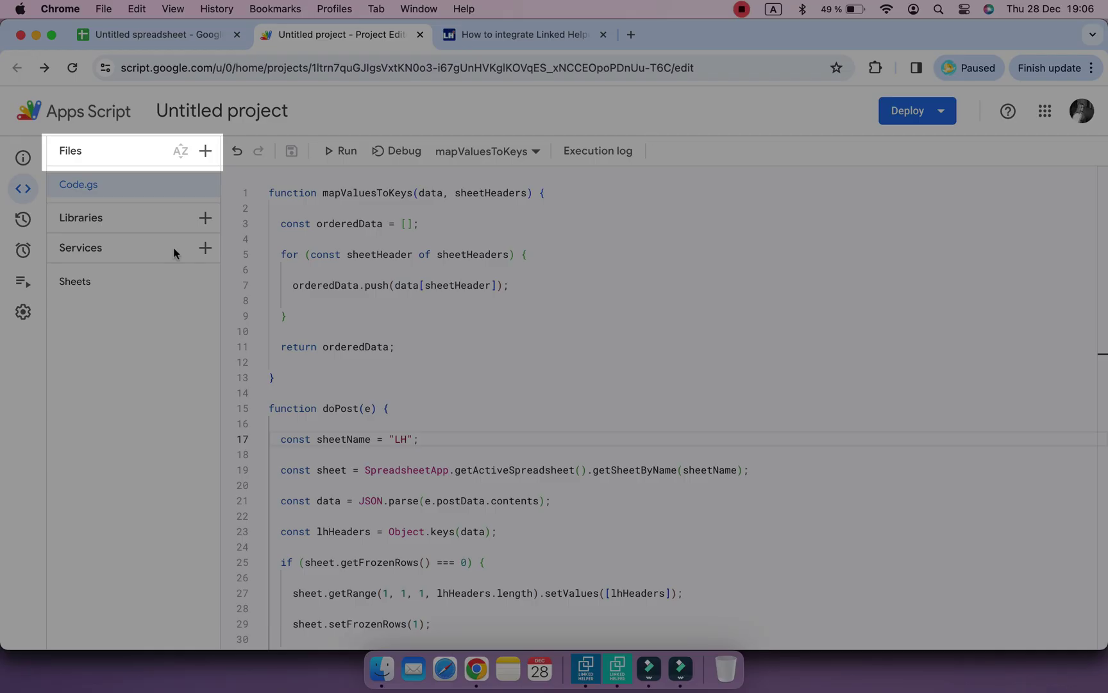
# Create a script file named 'LH replied' and clear its starter template
pyautogui.click(206, 154)
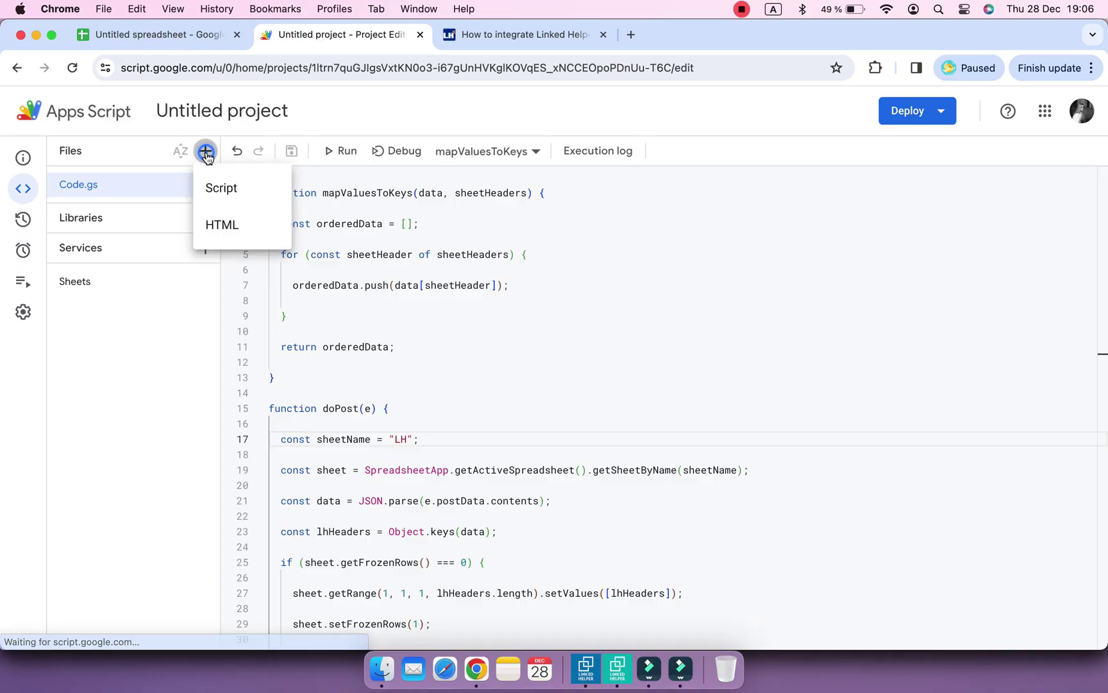
pyautogui.click(226, 201)
pyautogui.write('LH replied')
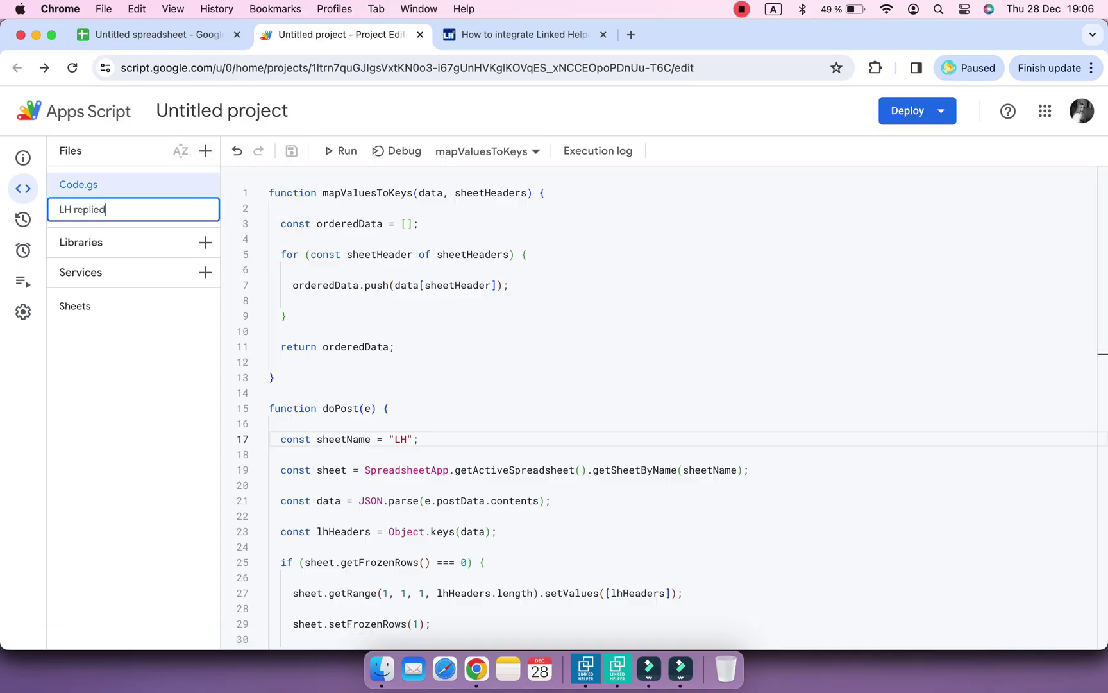
pyautogui.press('Return')
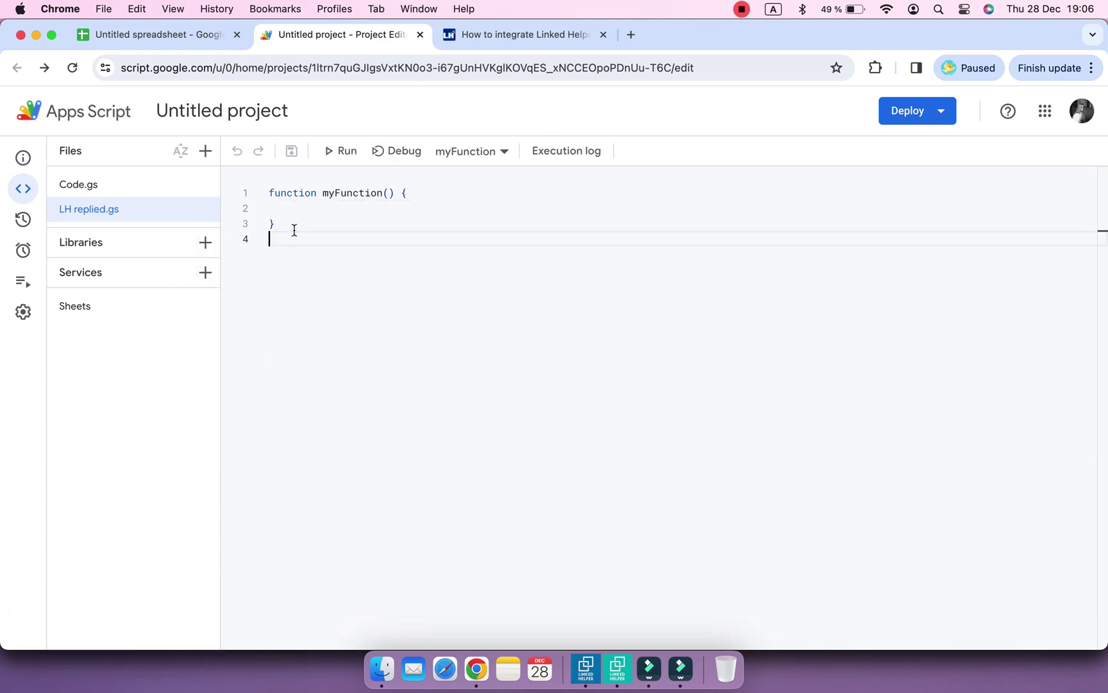
pyautogui.moveTo(310, 241); pyautogui.dragTo(261, 190)
pyautogui.press('BackSpace')
# Paste the help article's integration code into the new file
pyautogui.click(578, 27)
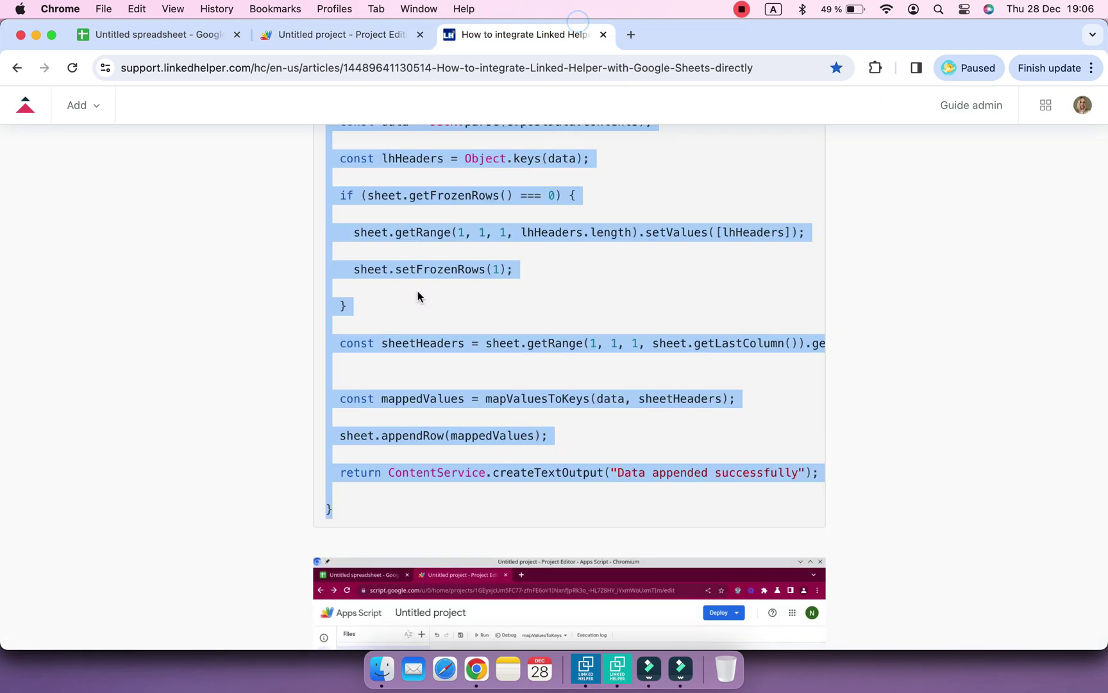
pyautogui.scroll(5, 421, 297)
pyautogui.scroll(5, 421, 297)
pyautogui.press('super+c')
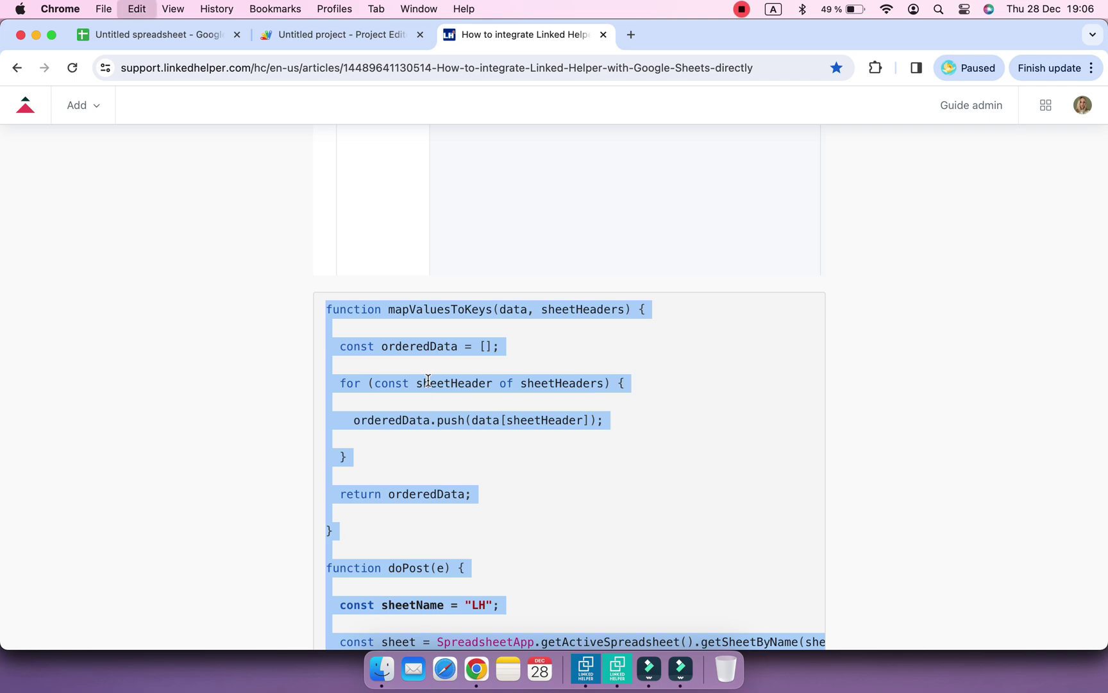
pyautogui.click(287, 39)
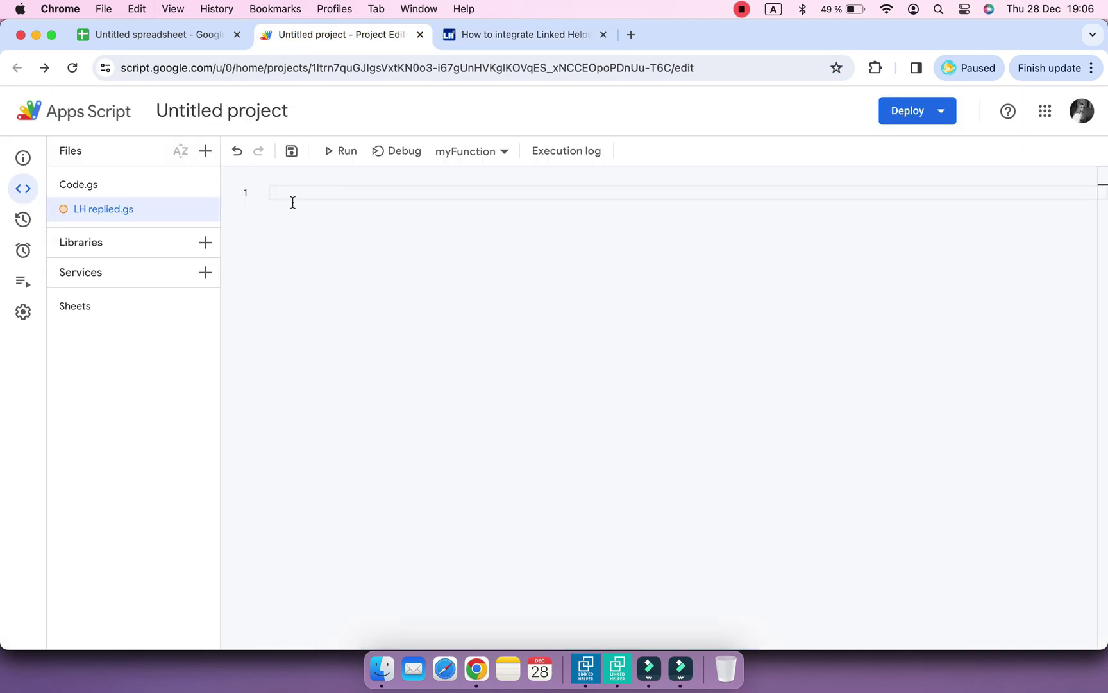
pyautogui.press('super+v')
# Change the script's sheet name on line 17 to 'LH replied'
pyautogui.scroll(3, 296, 214)
pyautogui.scroll(3, 334, 302)
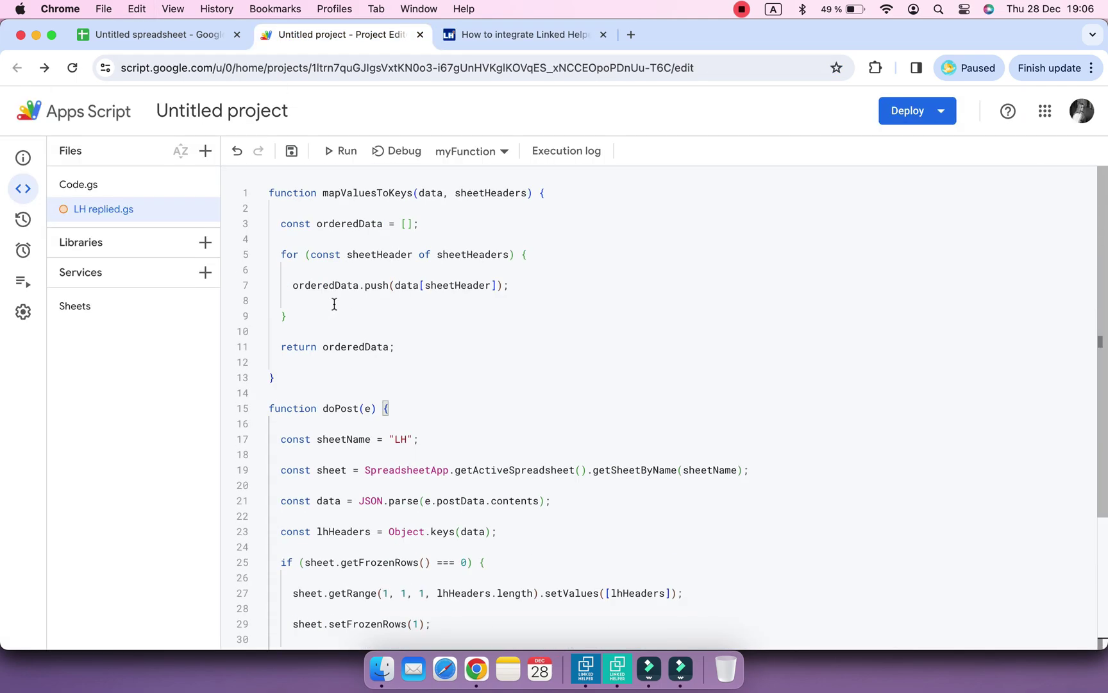
pyautogui.scroll(-1, 334, 302)
pyautogui.scroll(-5, 443, 371)
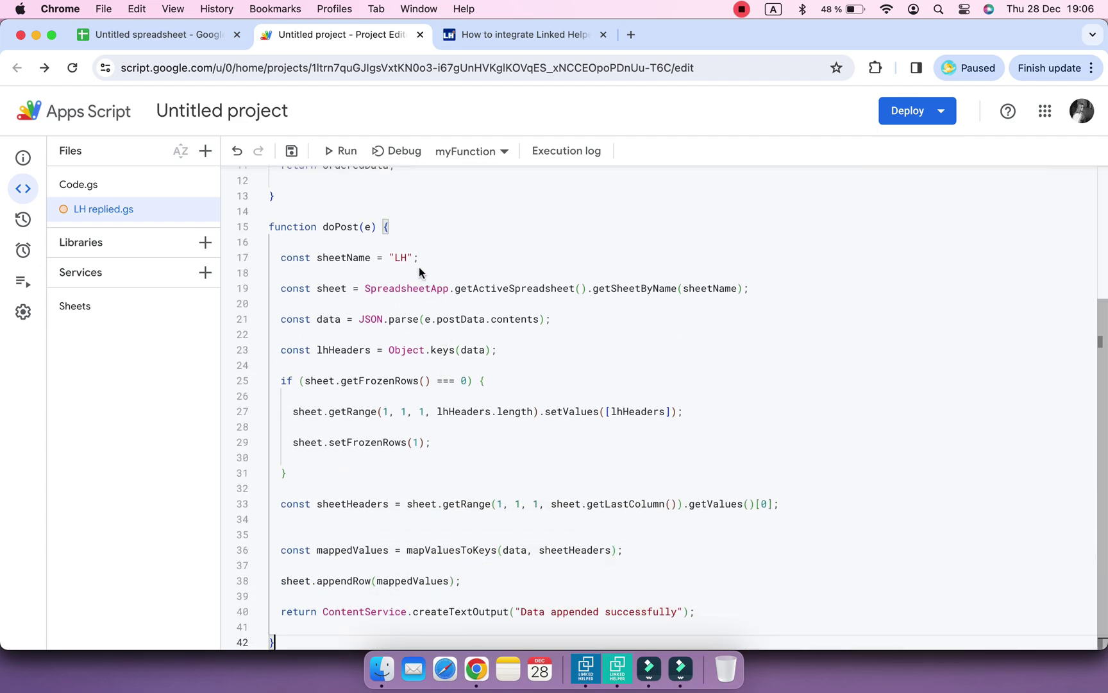
pyautogui.click(403, 256)
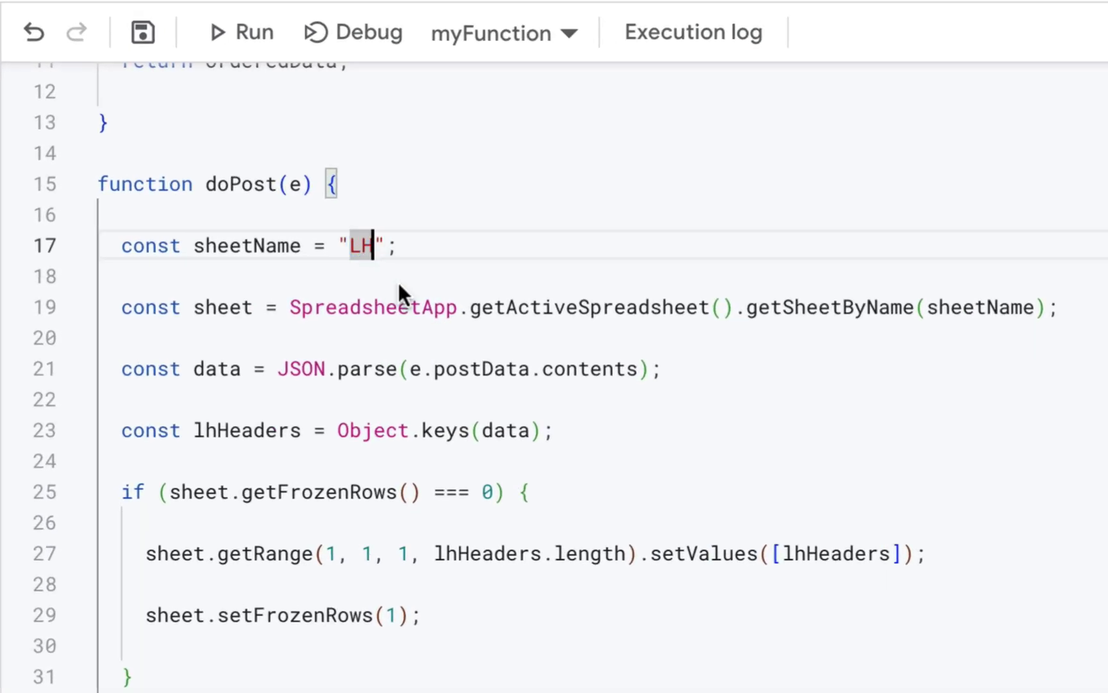
pyautogui.write('repli')
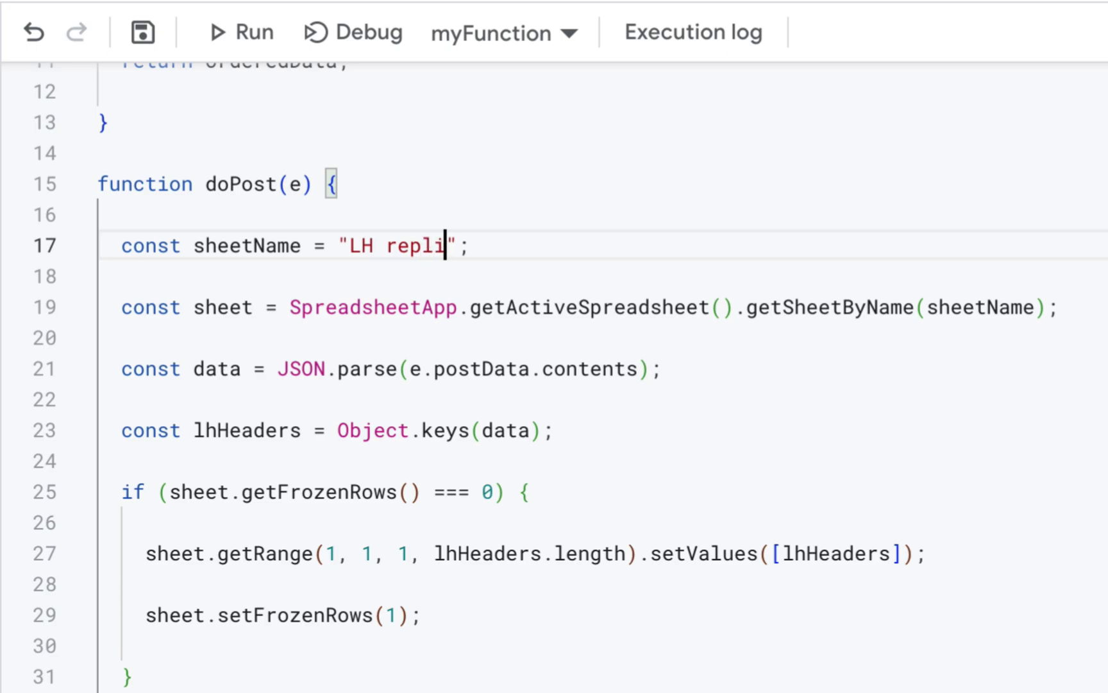
pyautogui.write('ed')
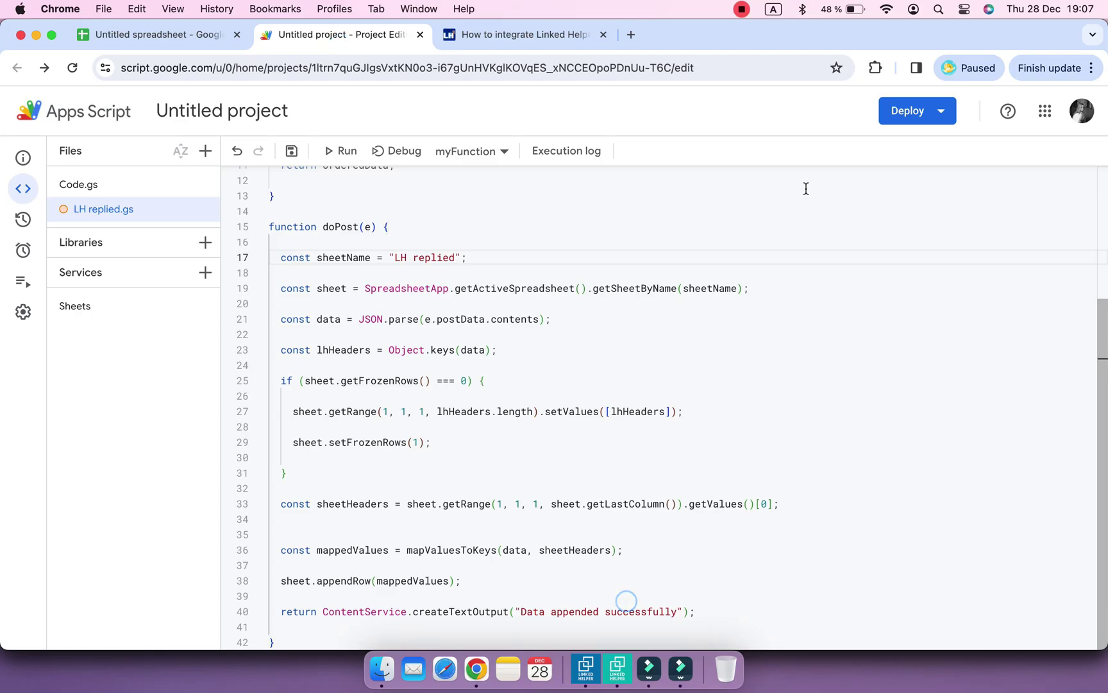
# Deploy a new web app version described 'LH replied' and copy its URL
pyautogui.click(941, 112)
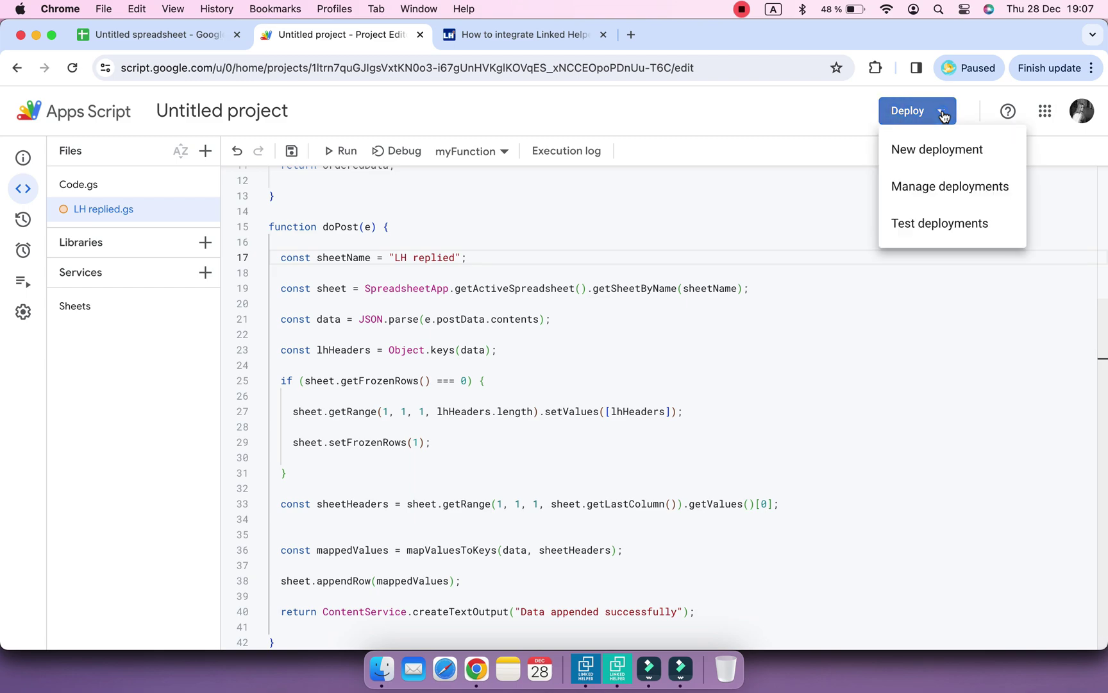
pyautogui.click(909, 156)
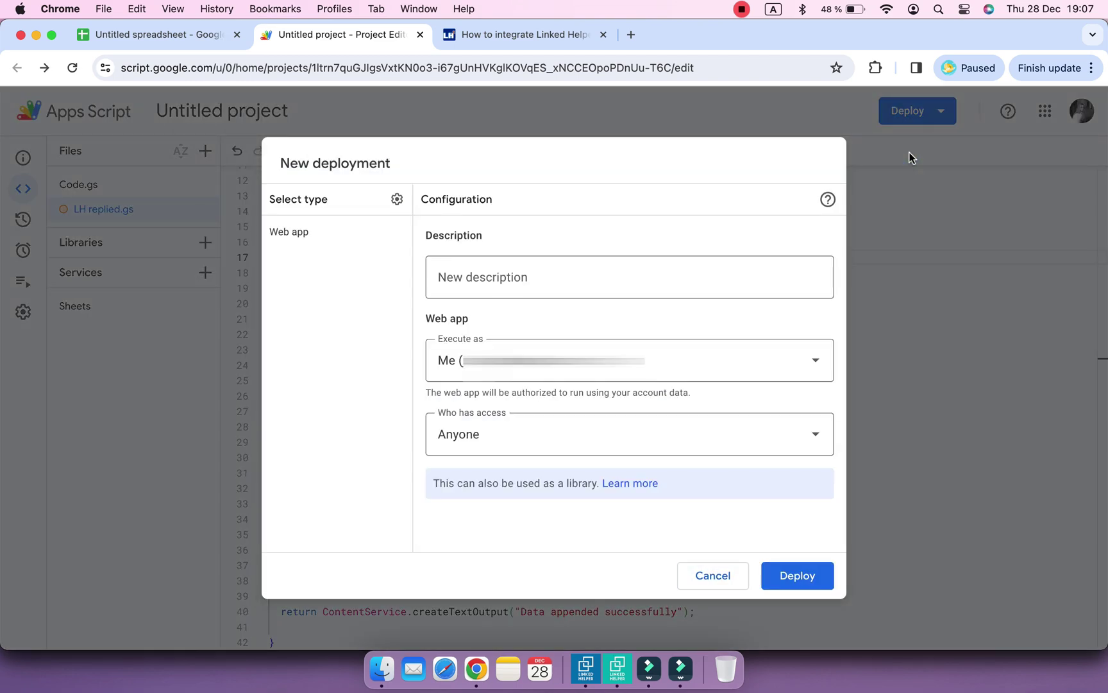
pyautogui.click(694, 275)
pyautogui.write('LH')
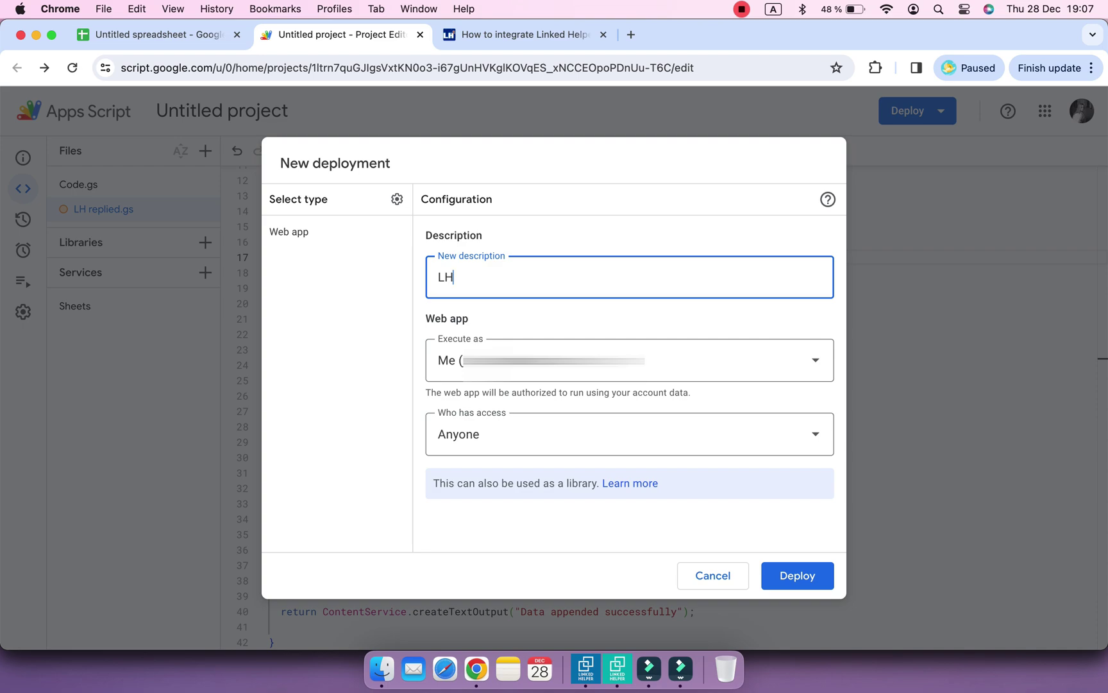
pyautogui.write(' replied')
pyautogui.click(798, 575)
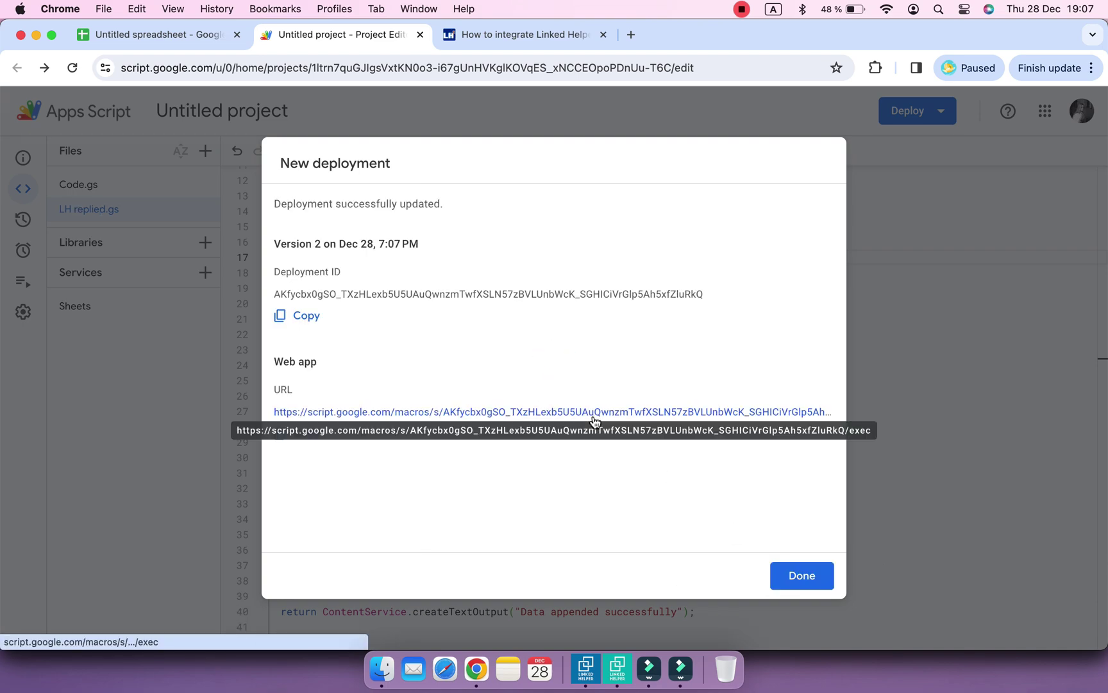
pyautogui.rightClick(503, 412)
pyautogui.click(307, 434)
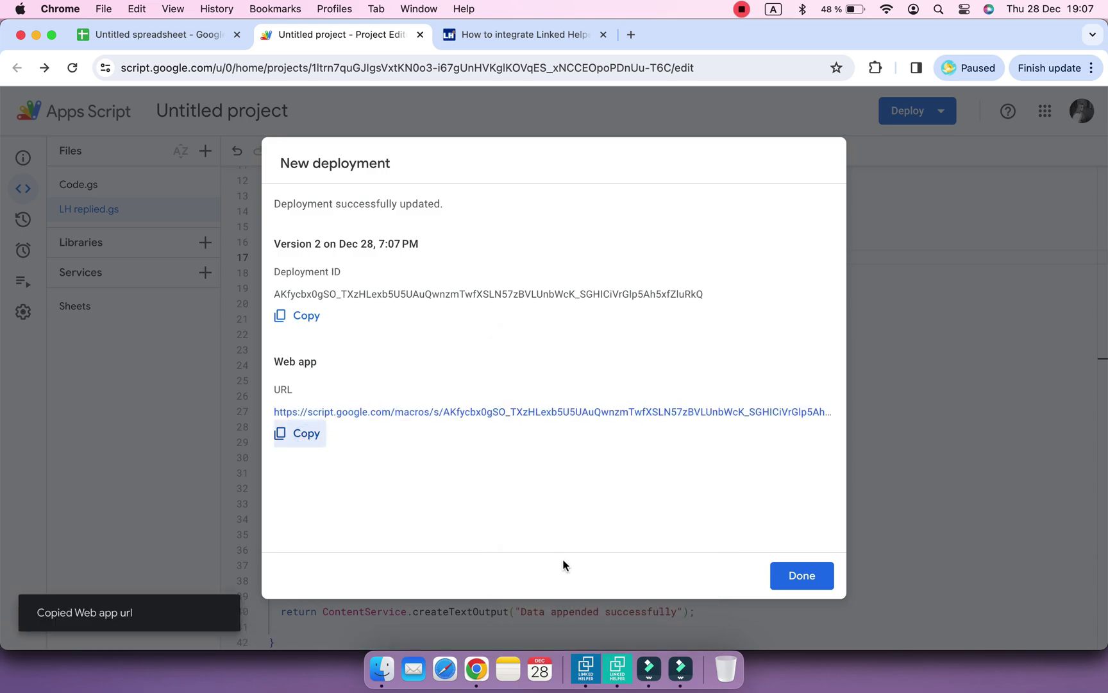
pyautogui.click(621, 683)
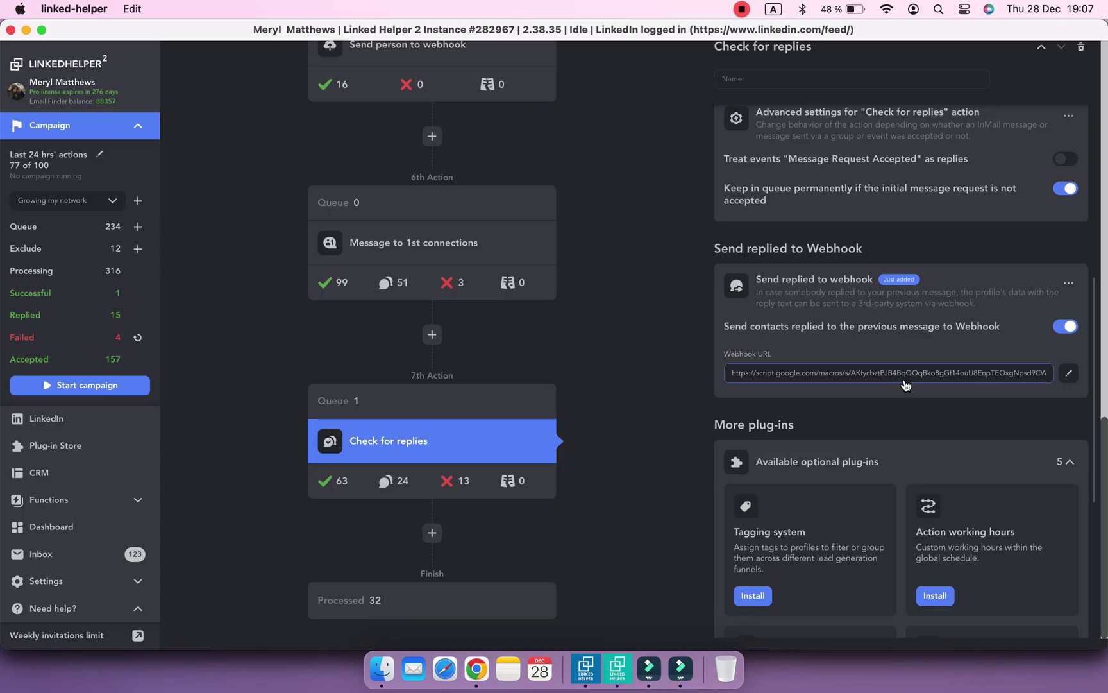
# Replace the replied-contacts webhook URL with the new web app URL
pyautogui.click(905, 376)
pyautogui.tripleClick(839, 116)
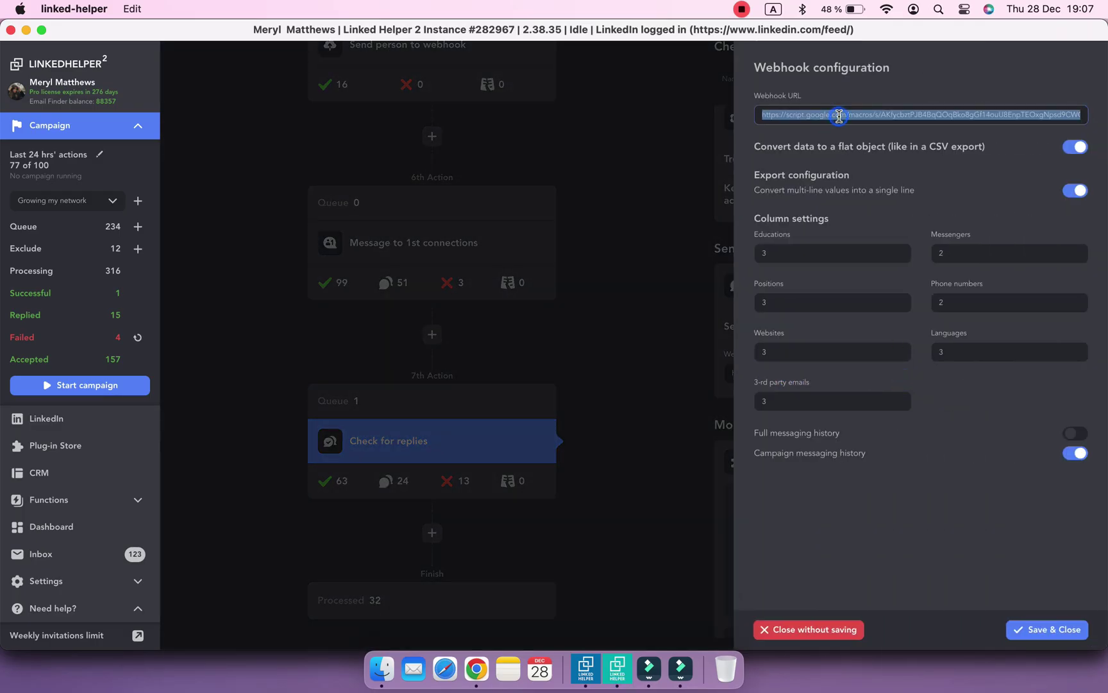
pyautogui.press('super+v')
pyautogui.click(937, 194)
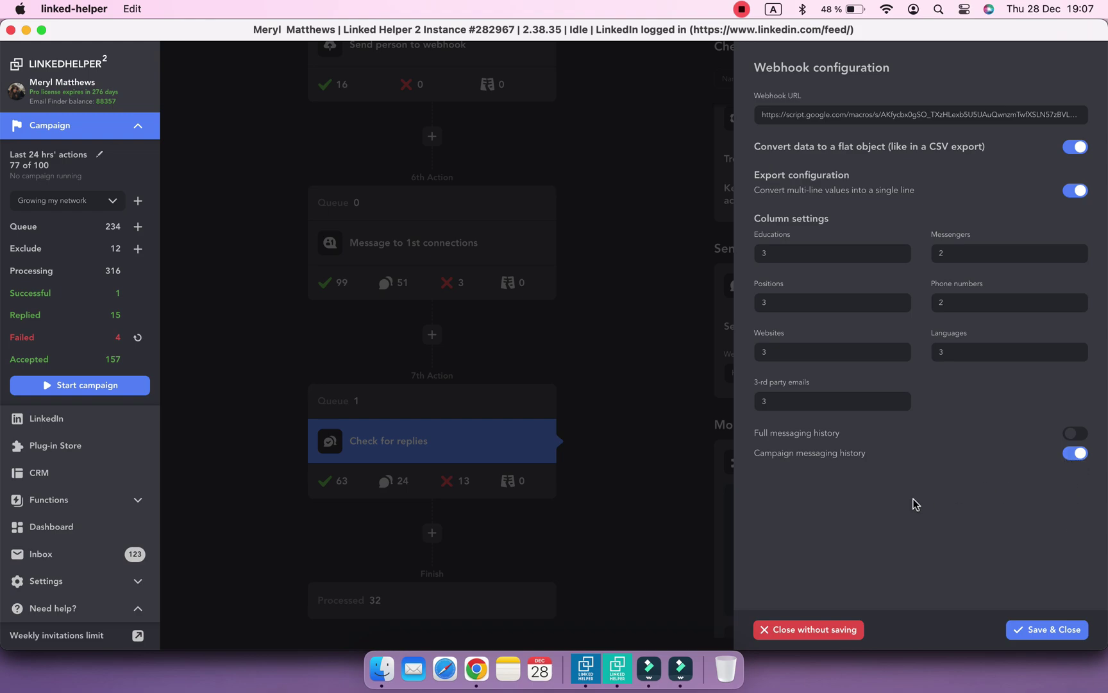
# Set Positions, Educations, Phone numbers and 3-rd party emails counts to 1, then save
pyautogui.click(835, 302)
pyautogui.doubleClick(782, 400)
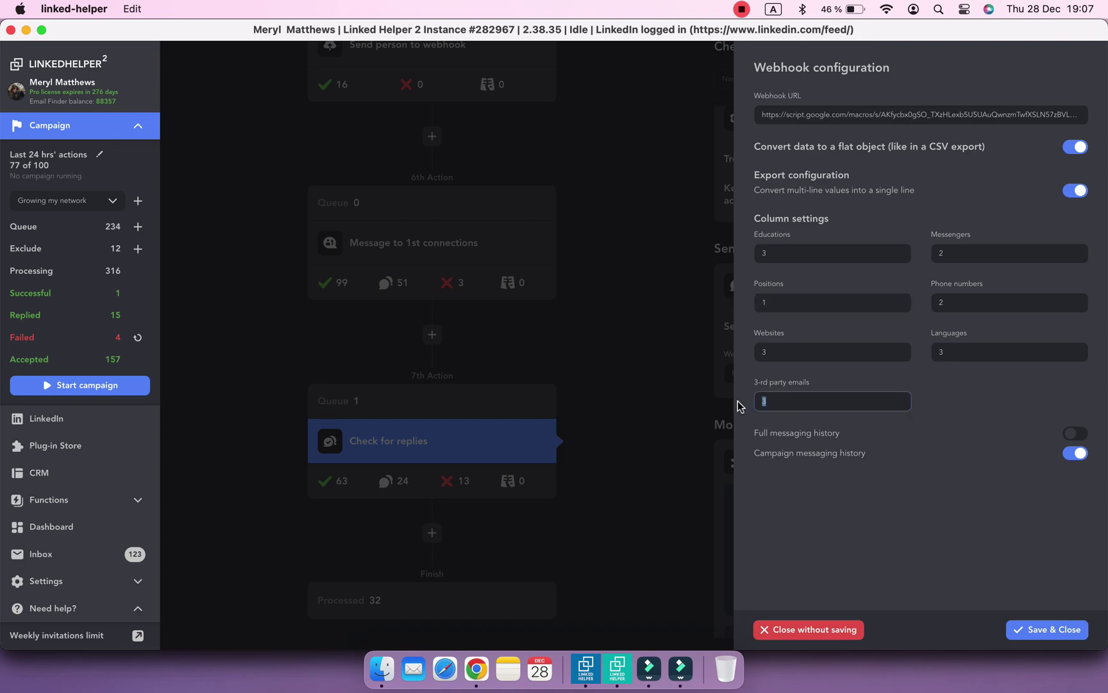
pyautogui.write('1')
pyautogui.click(783, 351)
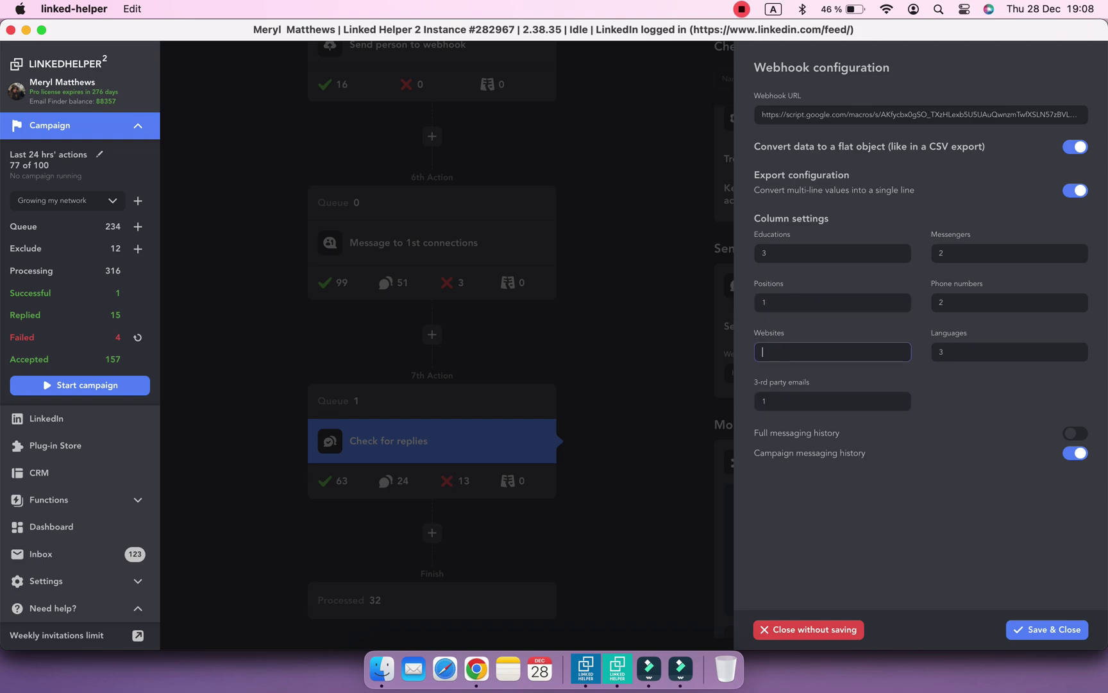
pyautogui.write('1')
pyautogui.doubleClick(804, 253)
pyautogui.write('1')
pyautogui.doubleClick(982, 302)
pyautogui.write('1')
pyautogui.click(901, 449)
pyautogui.click(1039, 630)
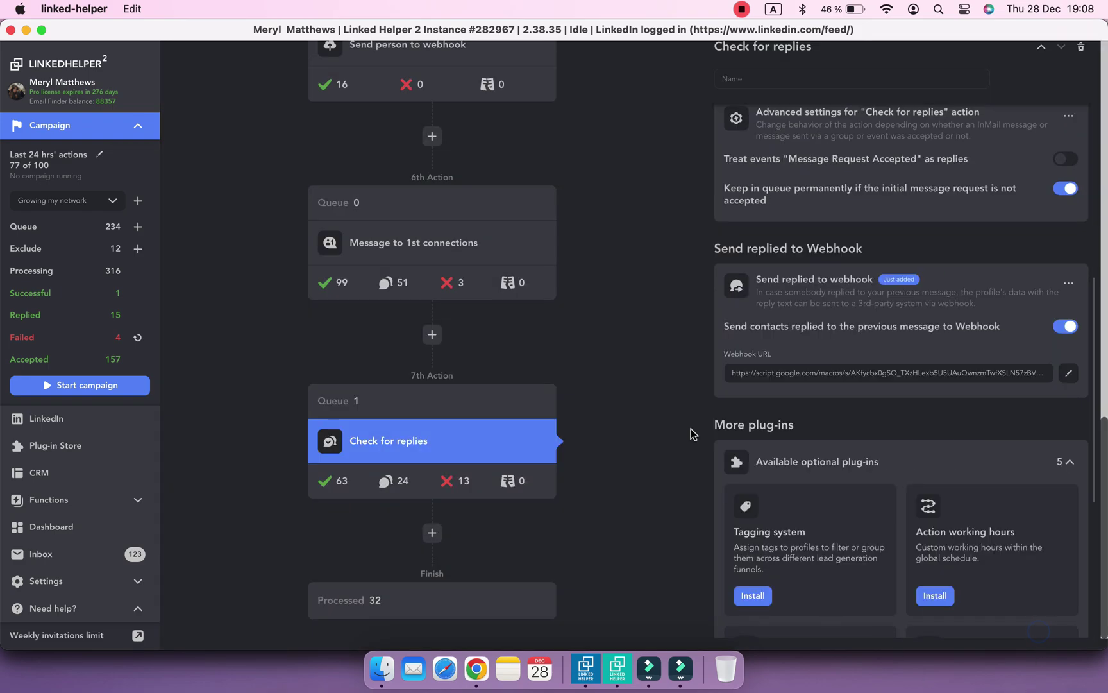
pyautogui.moveTo(544, 438)
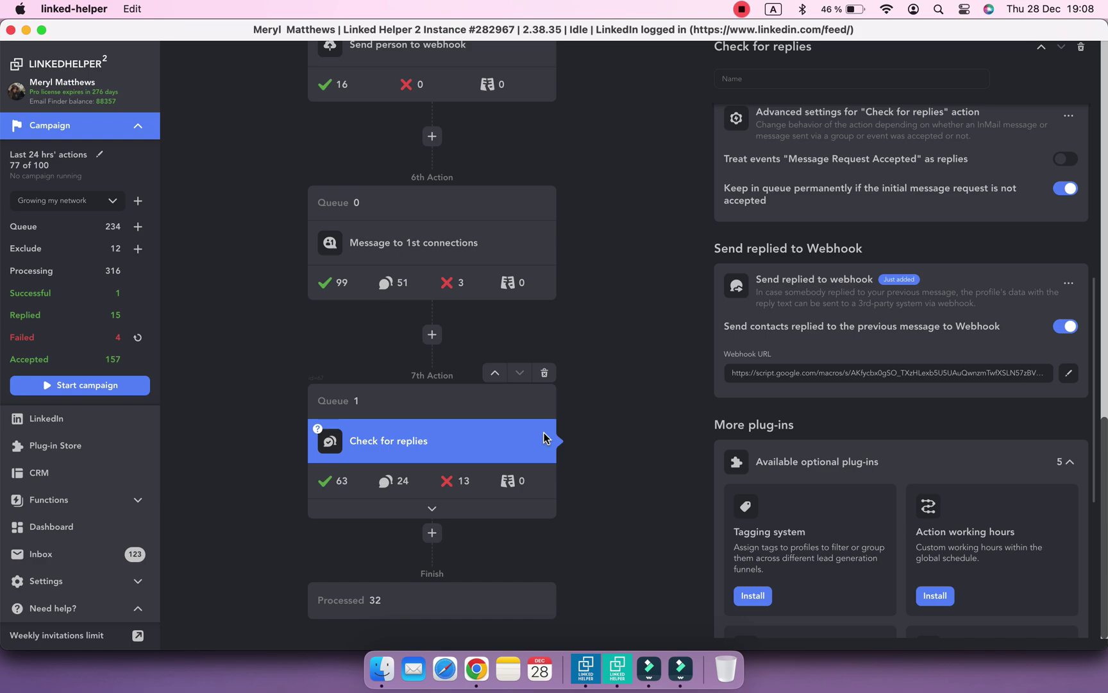
# Requeue all 24 replied profiles in Check for replies and start the campaign
pyautogui.click(392, 486)
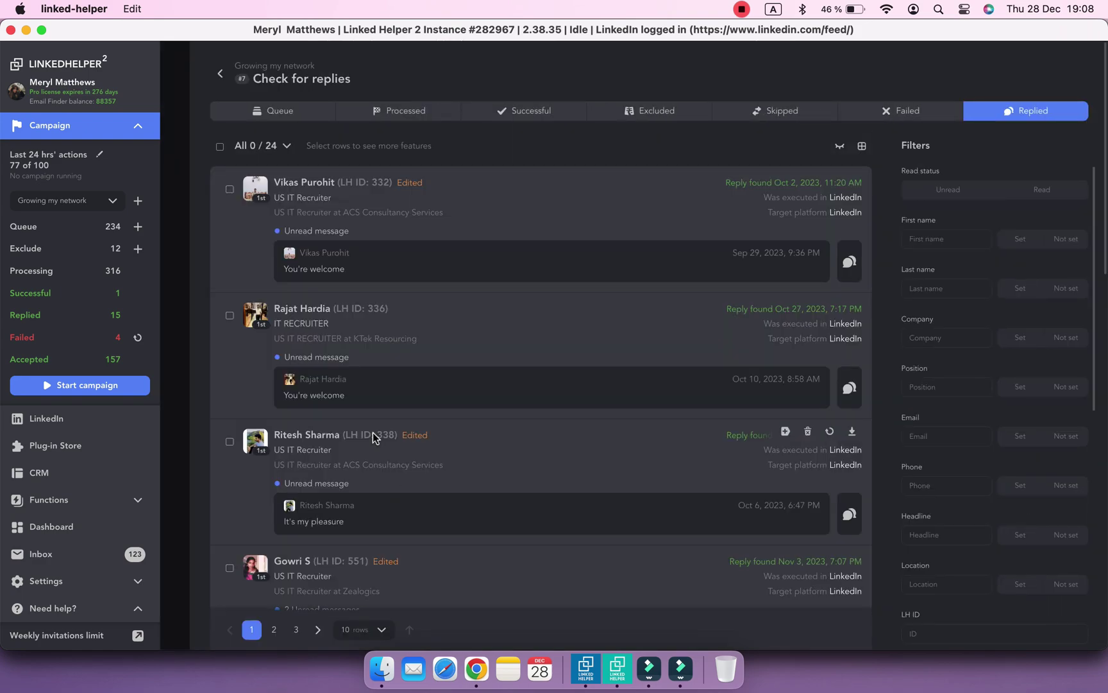
pyautogui.click(219, 148)
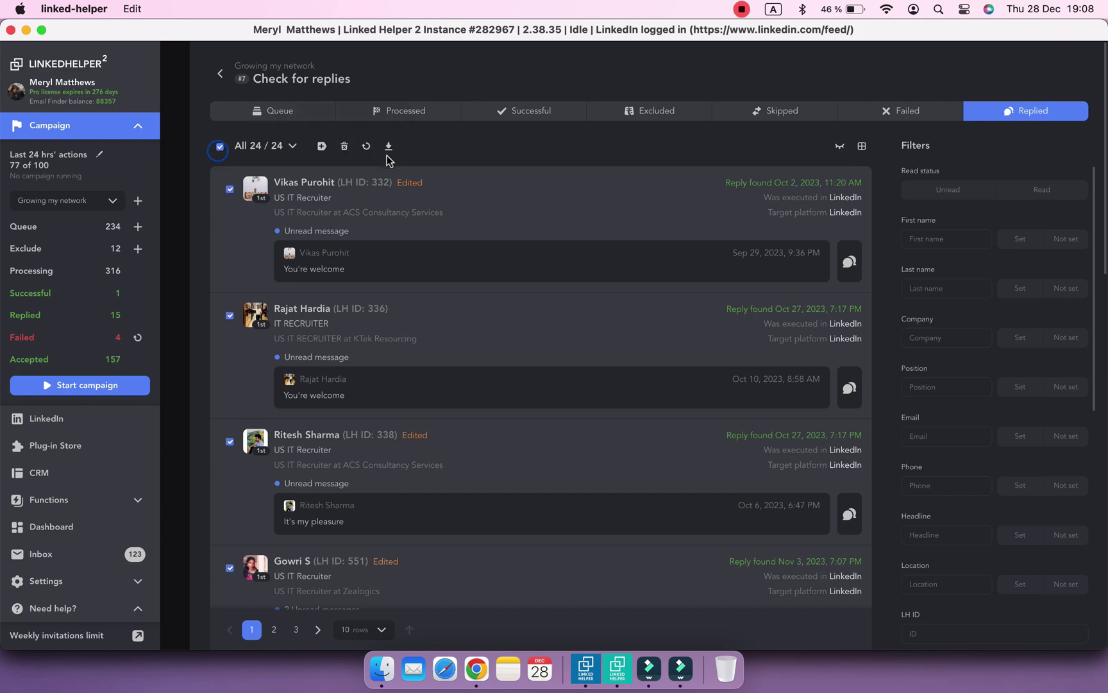
pyautogui.click(369, 151)
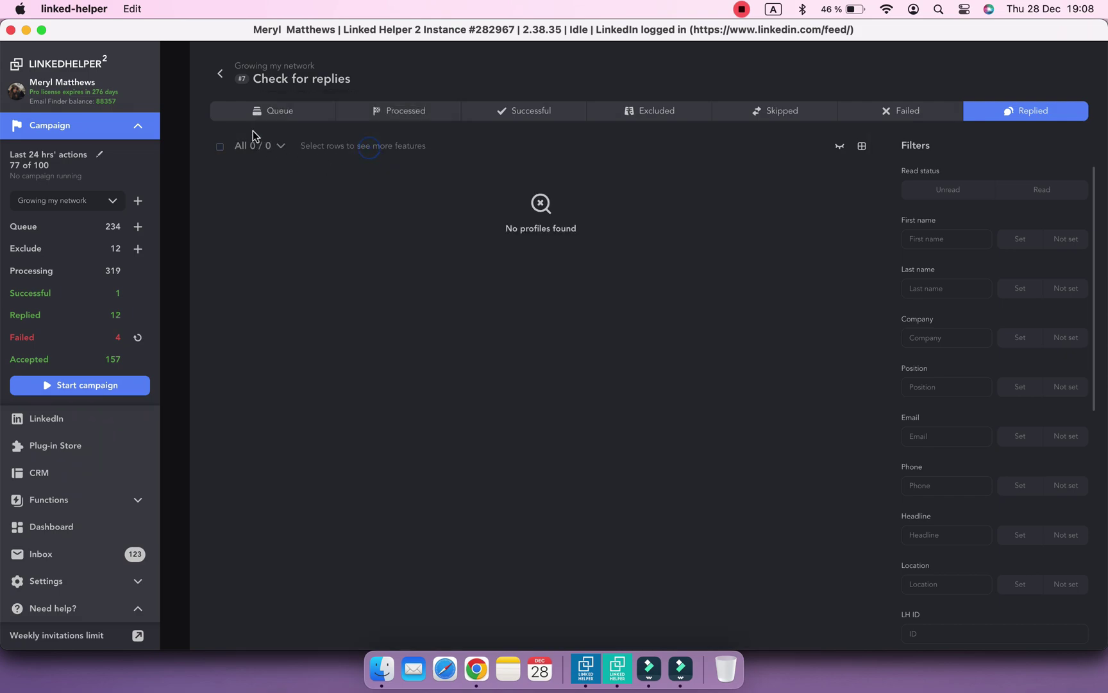
pyautogui.click(218, 73)
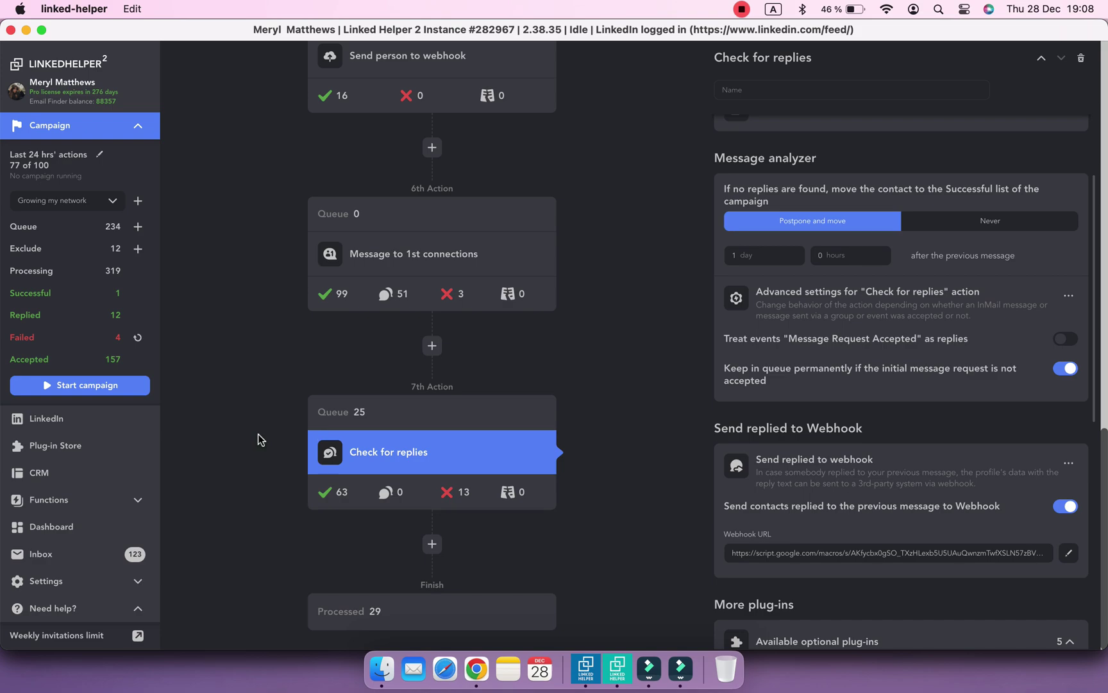
pyautogui.click(113, 387)
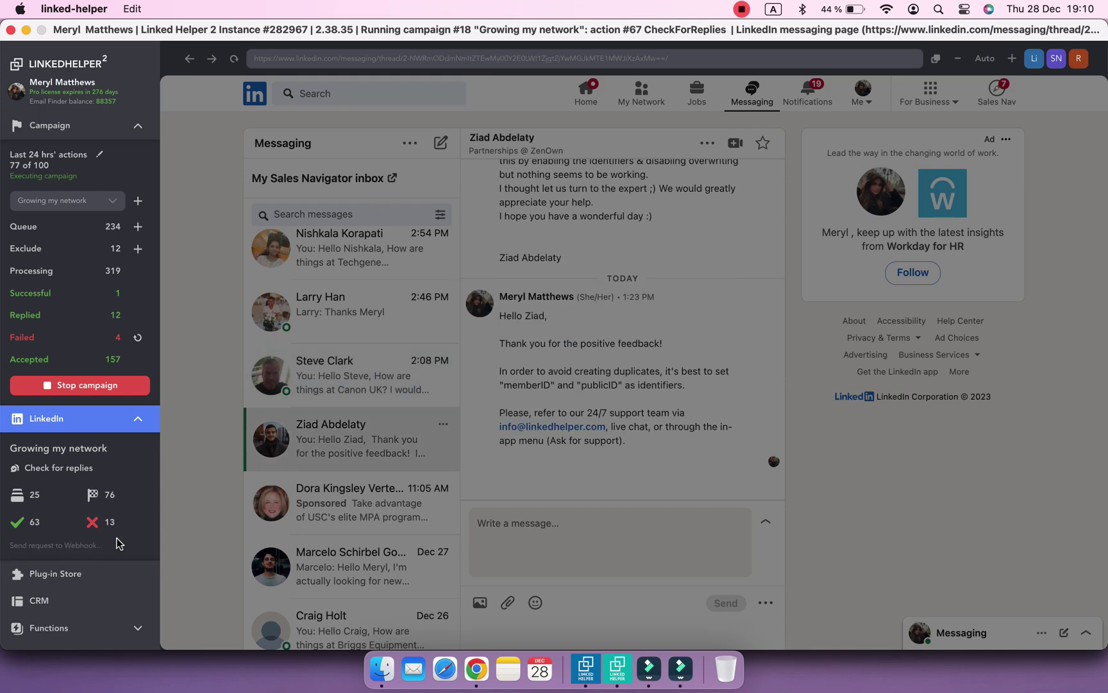
# Return to the spreadsheet and review row 2's last sent and received message cells
pyautogui.click(477, 668)
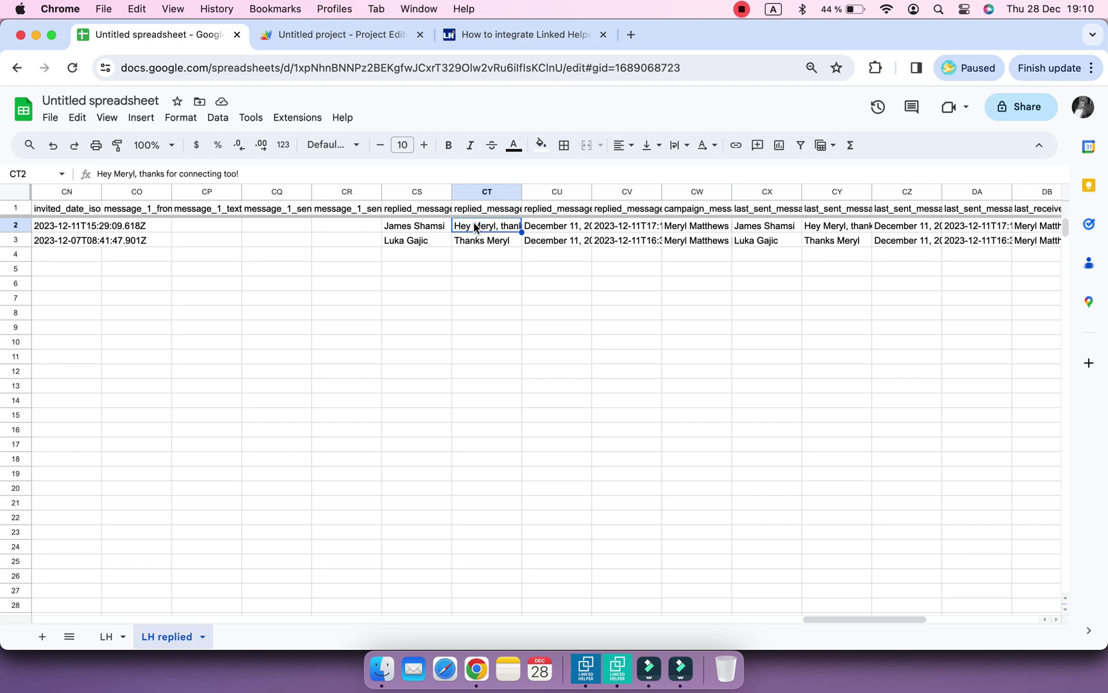
pyautogui.click(829, 229)
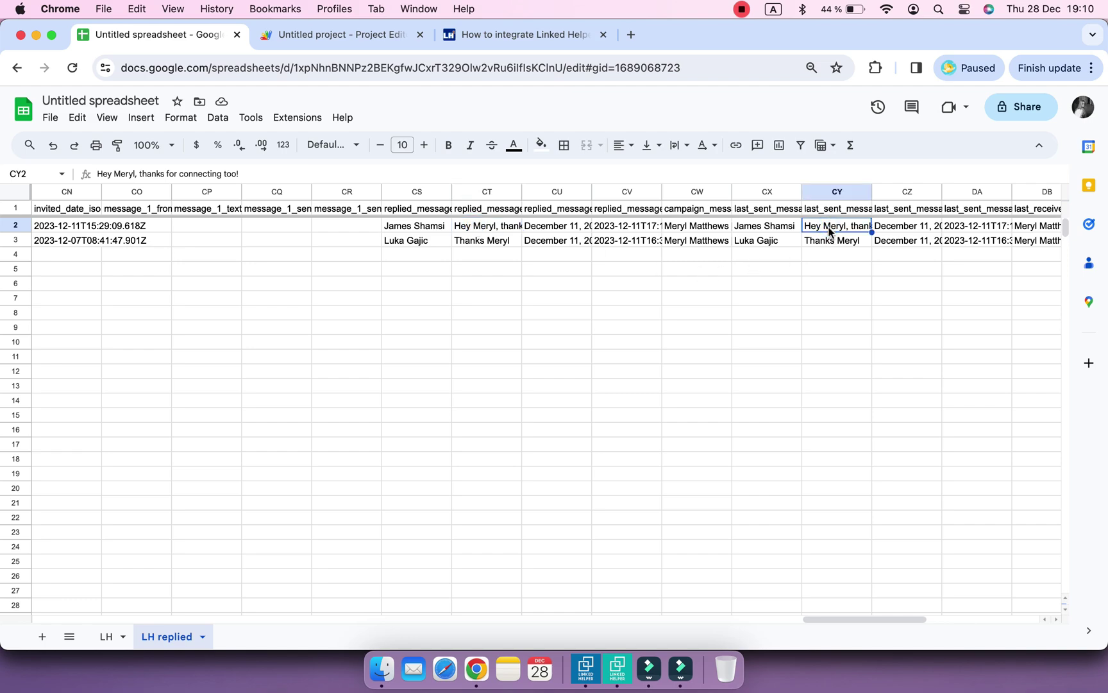
pyautogui.hscroll(2, 823, 240)
pyautogui.hscroll(1, 822, 240)
pyautogui.click(832, 228)
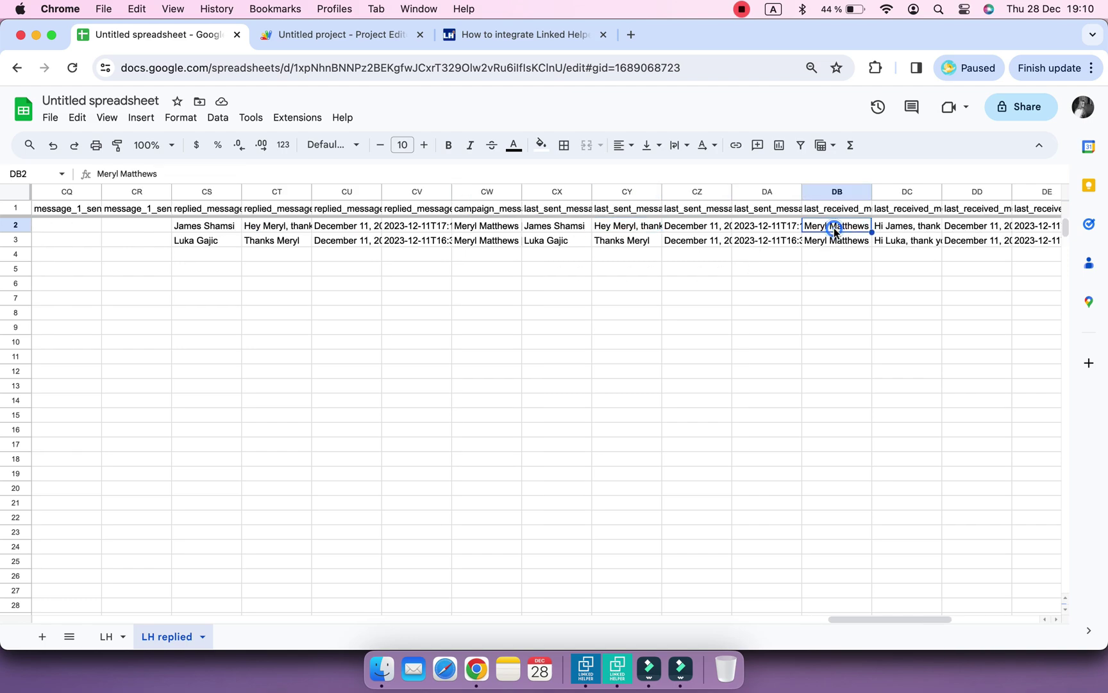
pyautogui.click(903, 231)
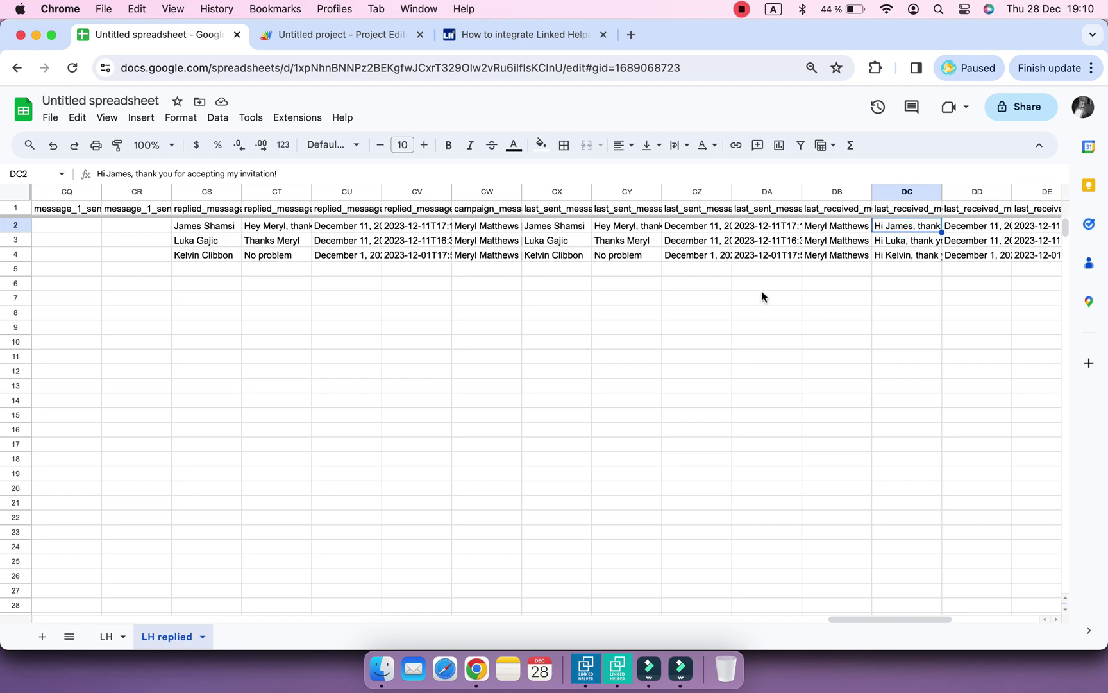
pyautogui.press('Down')
pyautogui.press('Down')
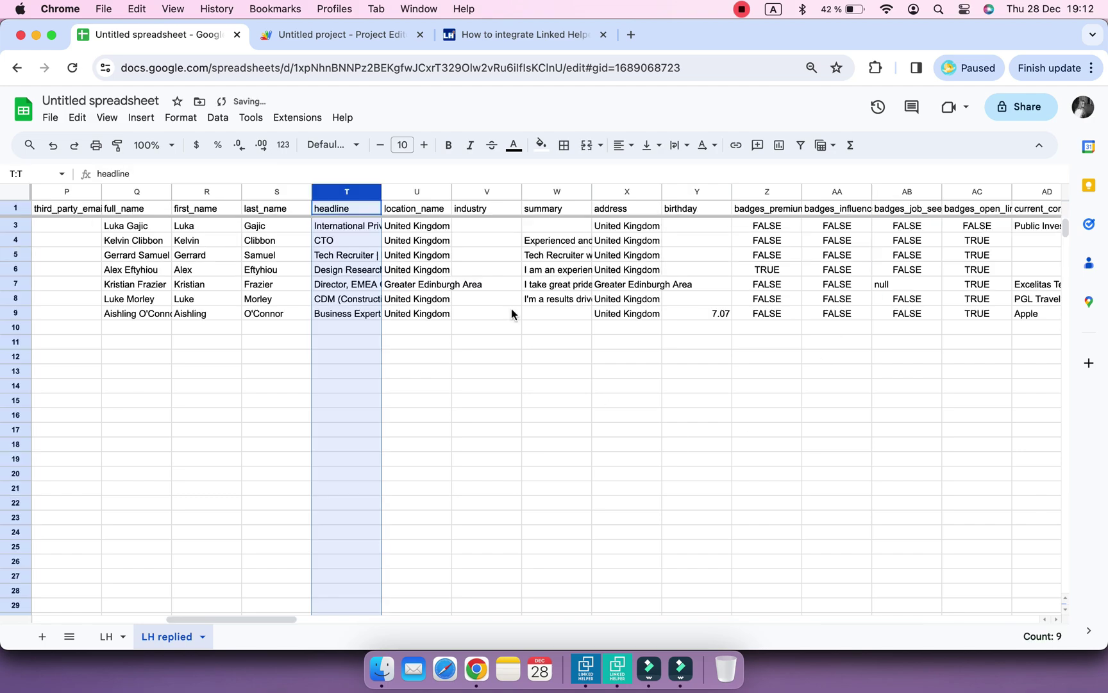
# Delete the birthday column (column Y) from the LH replied sheet
pyautogui.click(703, 191)
pyautogui.rightClick(701, 190)
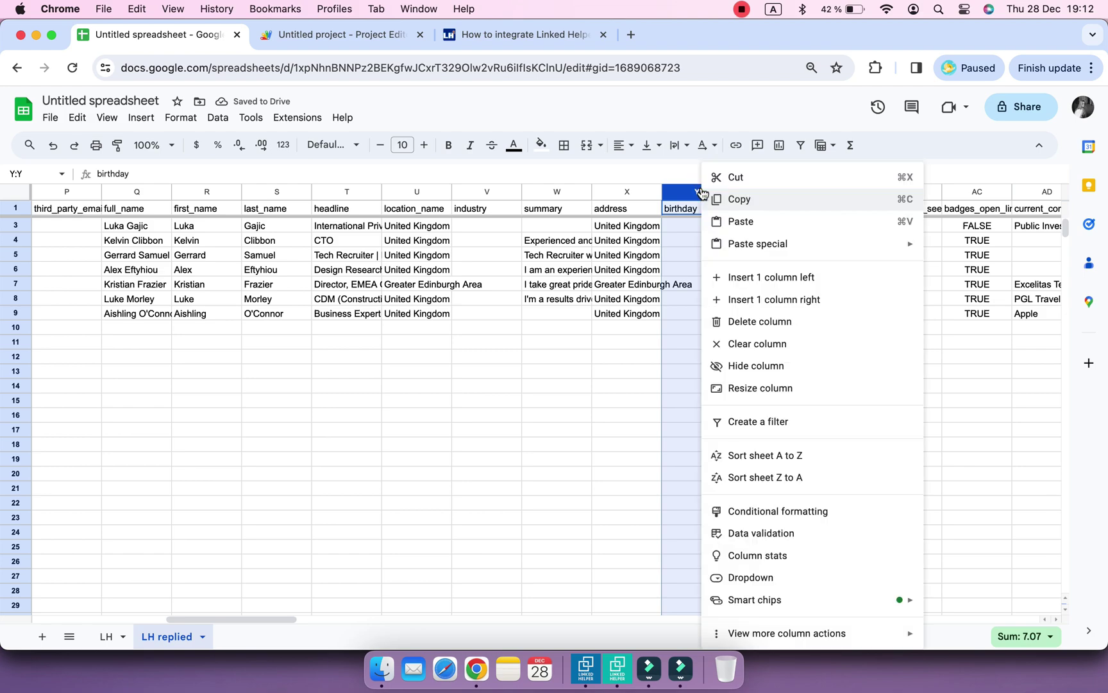
pyautogui.click(765, 321)
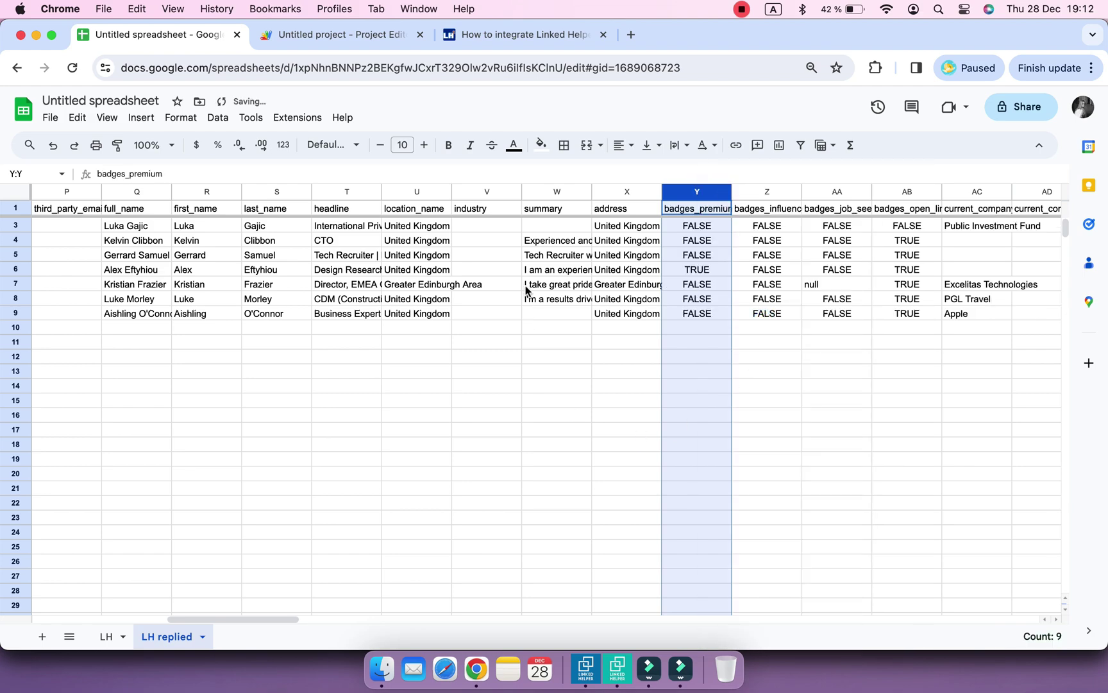
# Delete the four badges columns, Y through AB, including badges_open_link
pyautogui.hscroll(10, 526, 289)
pyautogui.hscroll(-1, 526, 290)
pyautogui.hscroll(-4, 526, 290)
pyautogui.keyDown('super'); pyautogui.click(507, 190); pyautogui.keyUp('super')
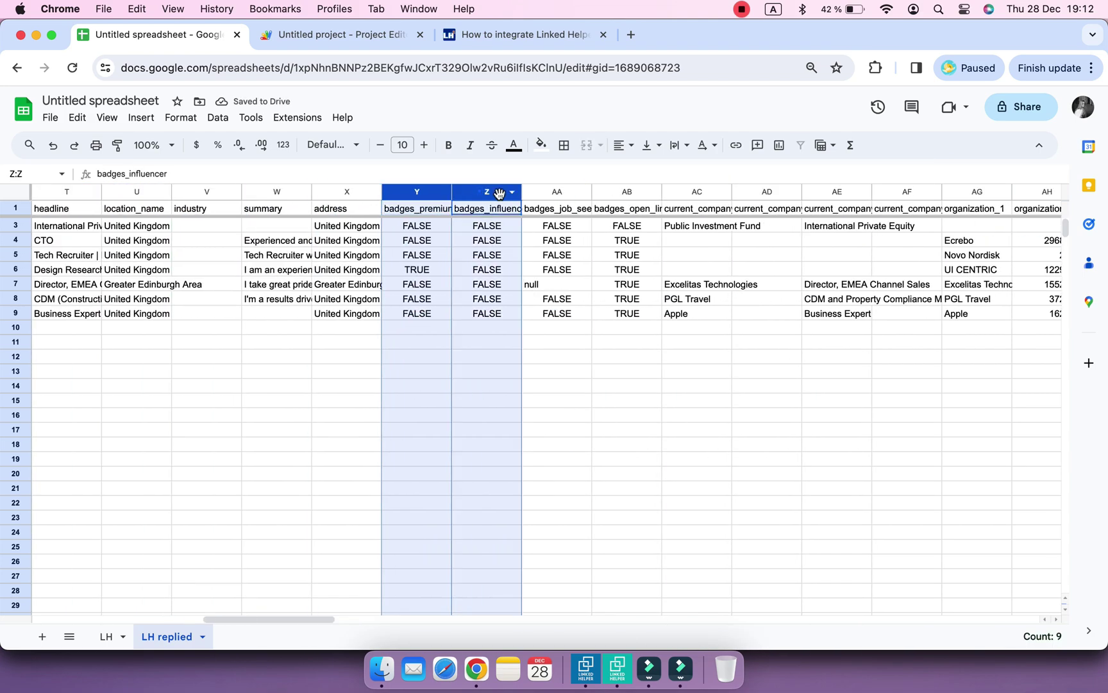
pyautogui.keyDown('super'); pyautogui.click(568, 191); pyautogui.keyUp('super')
pyautogui.keyDown('super'); pyautogui.click(622, 191); pyautogui.keyUp('super')
pyautogui.rightClick(619, 193)
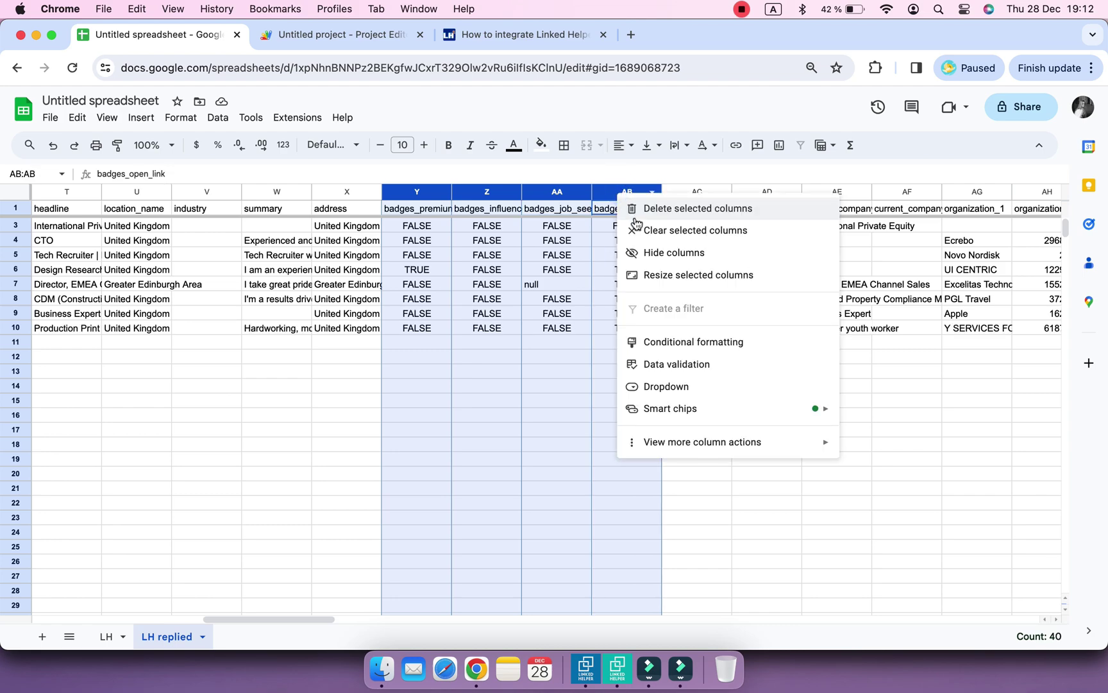
pyautogui.click(638, 217)
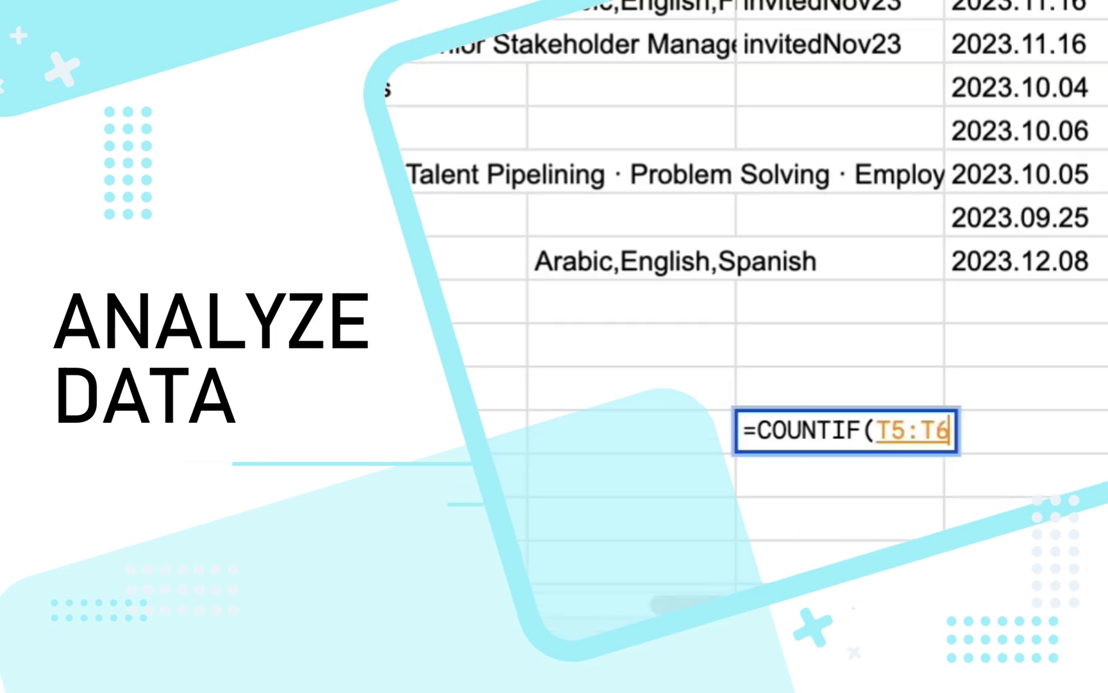
pyautogui.moveTo(833, 208); pyautogui.dragTo(835, 244)
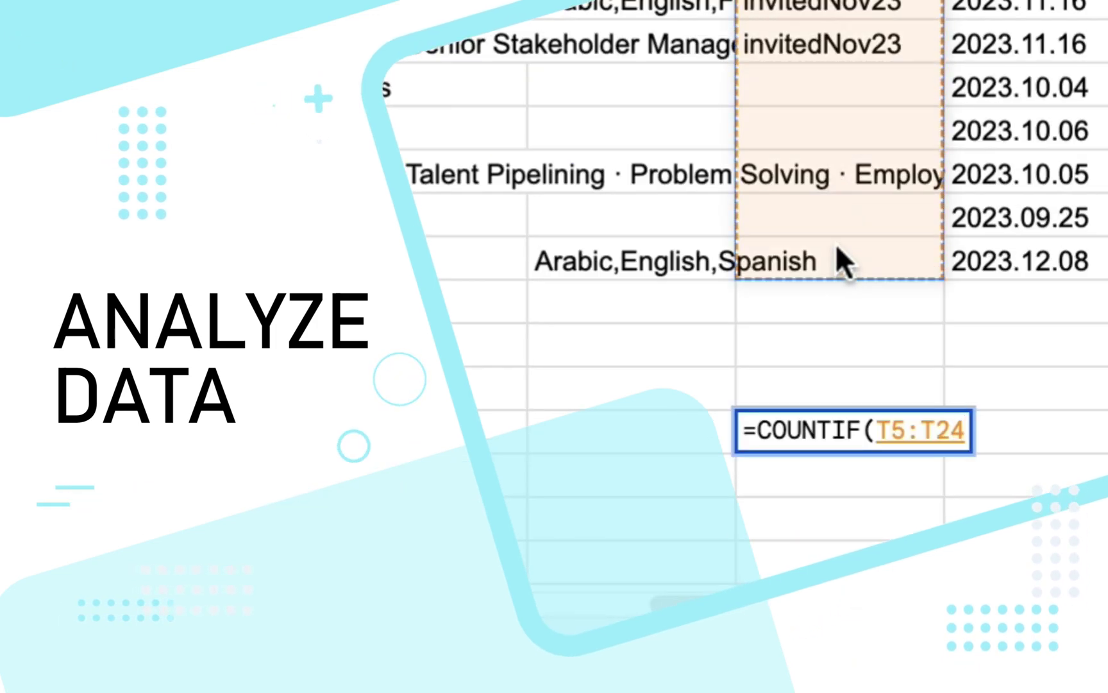
pyautogui.write(';')
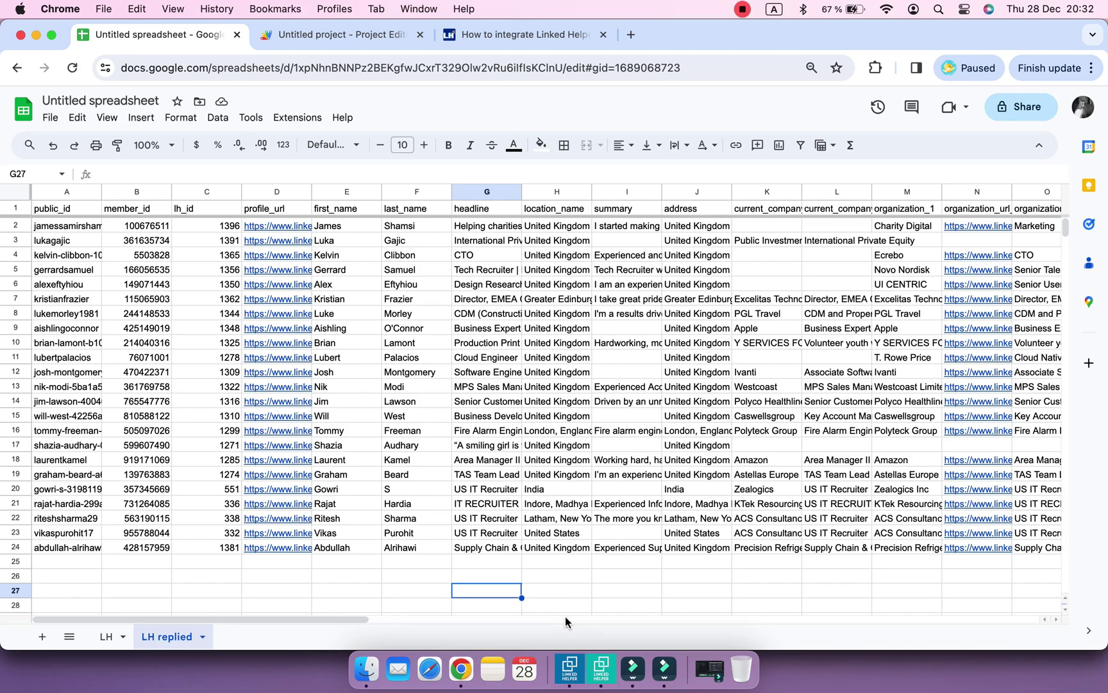
pyautogui.hscroll(10, 566, 616)
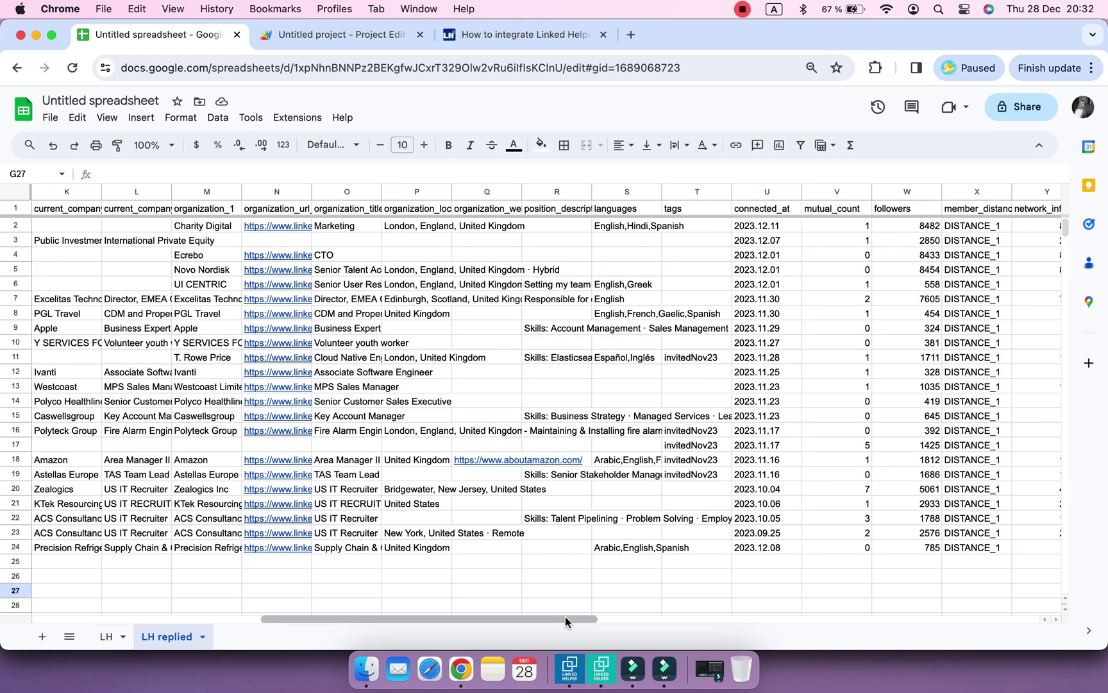
pyautogui.hscroll(2, 566, 616)
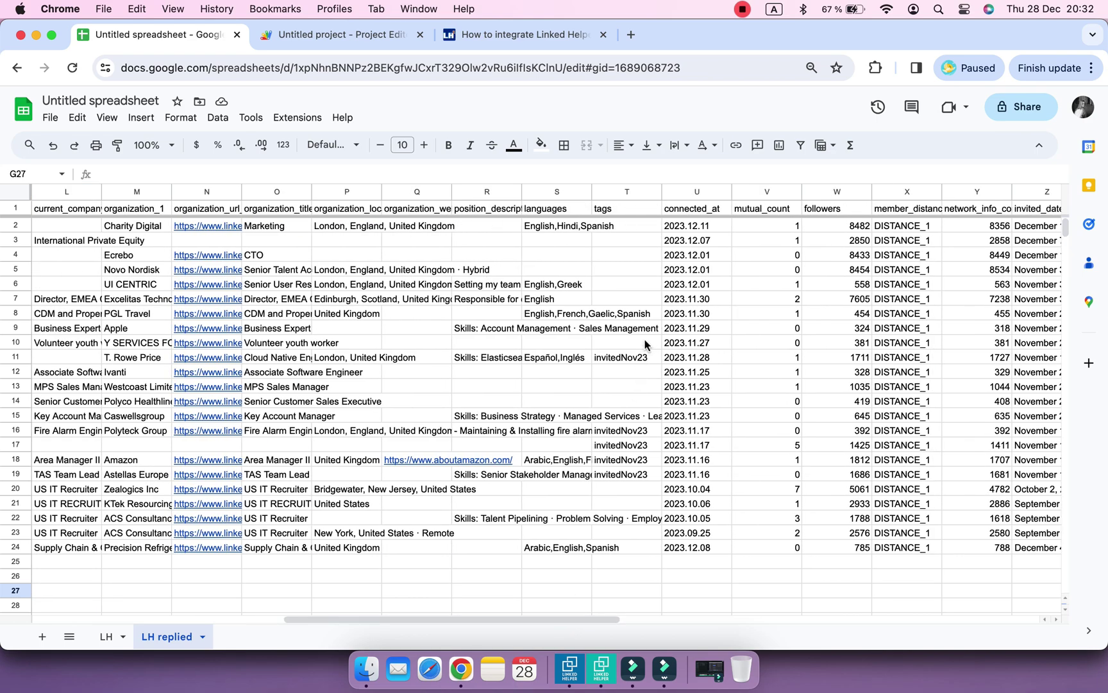
pyautogui.click(645, 360)
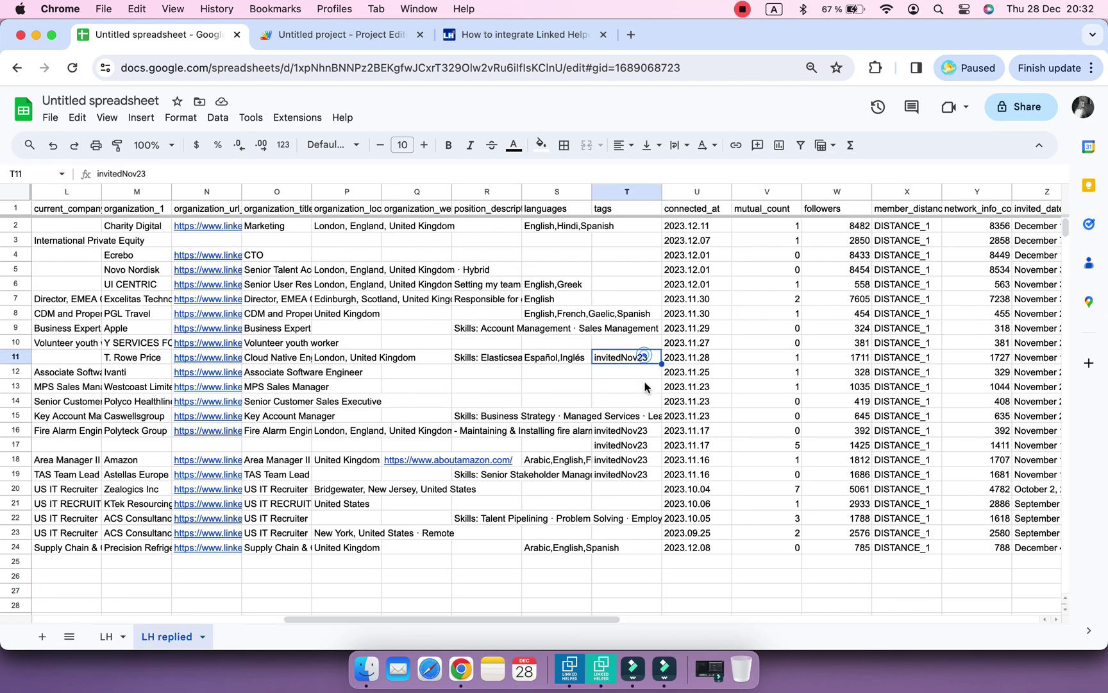
pyautogui.click(645, 431)
pyautogui.click(646, 474)
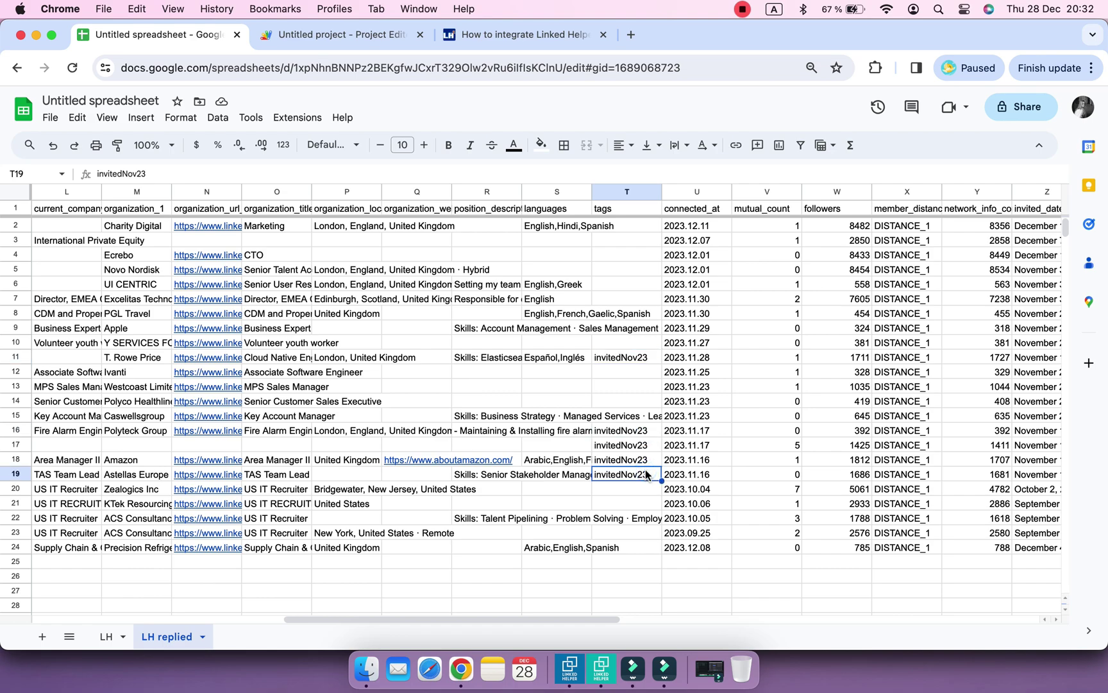
pyautogui.scroll(-1, 646, 475)
pyautogui.scroll(-1, 646, 475)
pyautogui.scroll(-1, 645, 474)
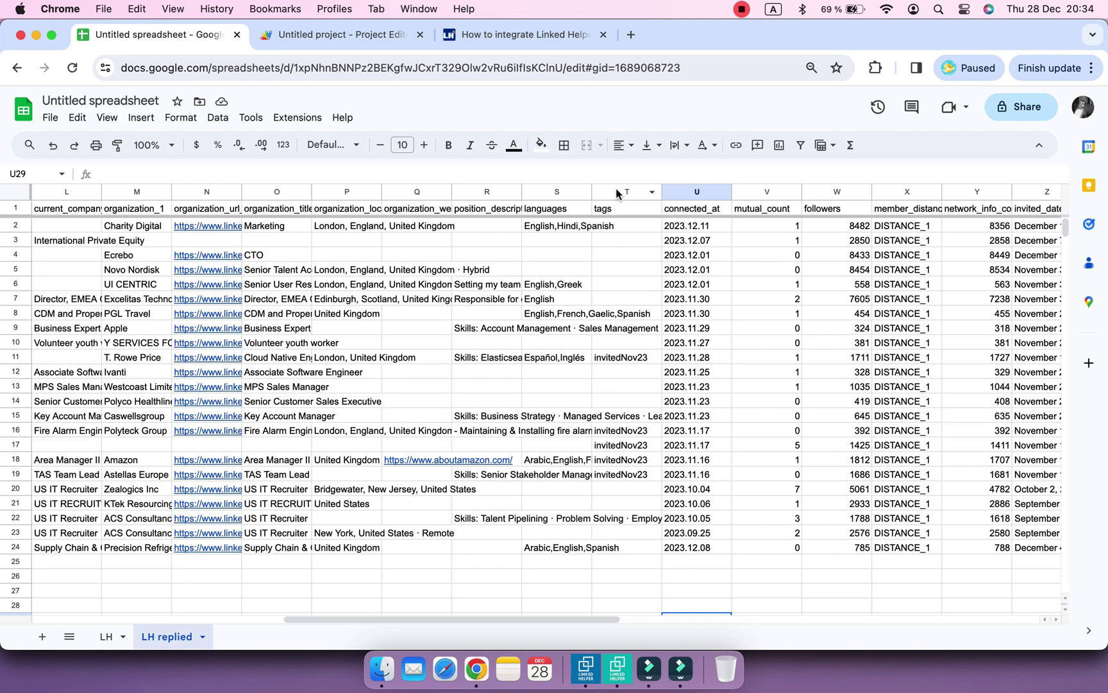
pyautogui.click(617, 193)
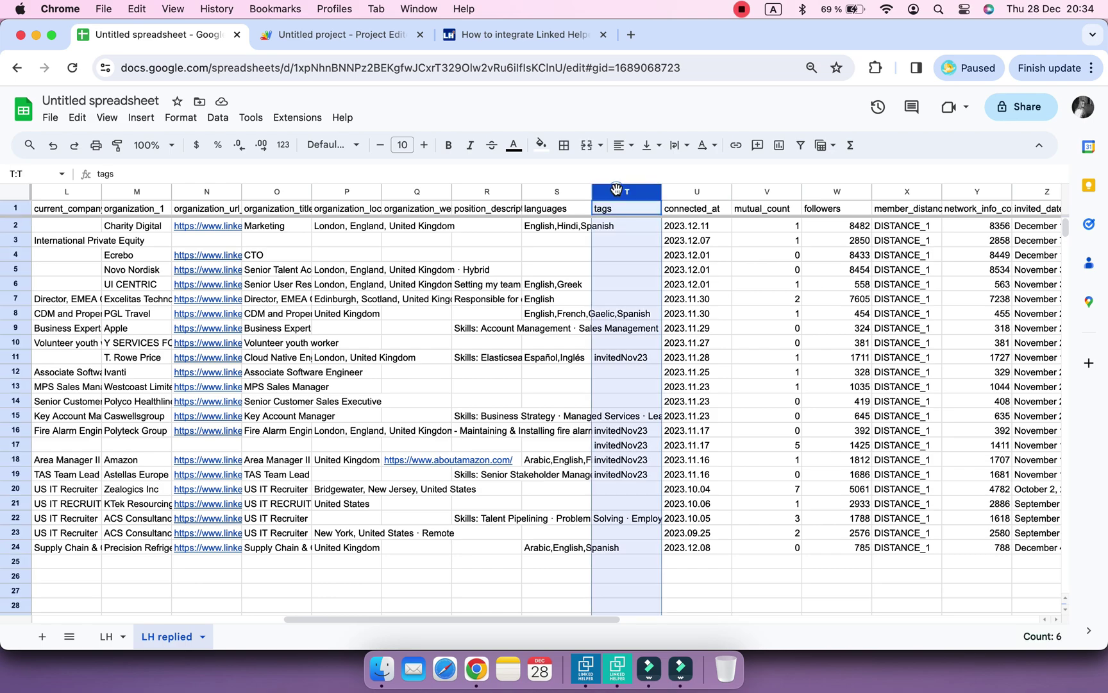
pyautogui.click(636, 359)
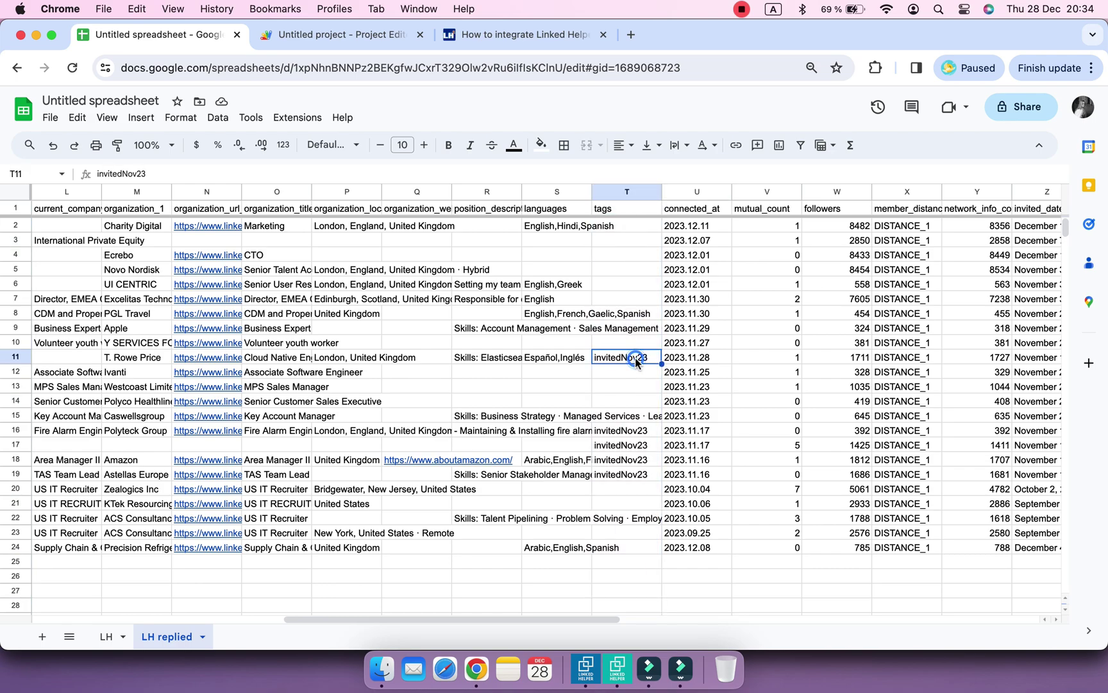
pyautogui.click(644, 444)
pyautogui.click(642, 476)
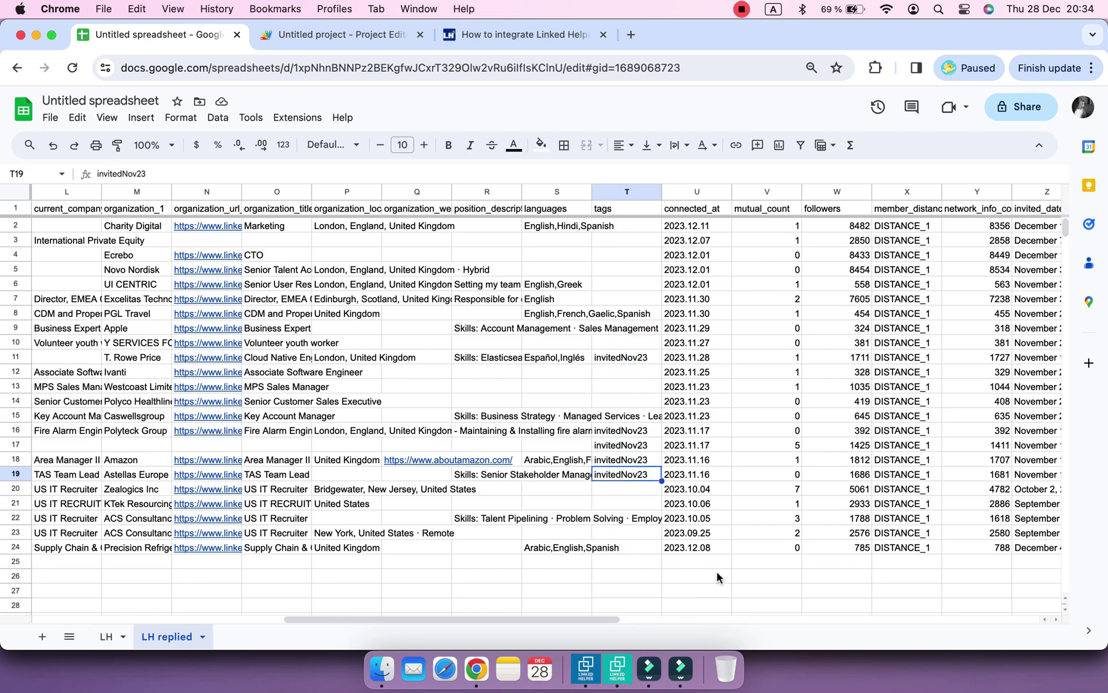
pyautogui.scroll(-2, 712, 577)
pyautogui.click(611, 579)
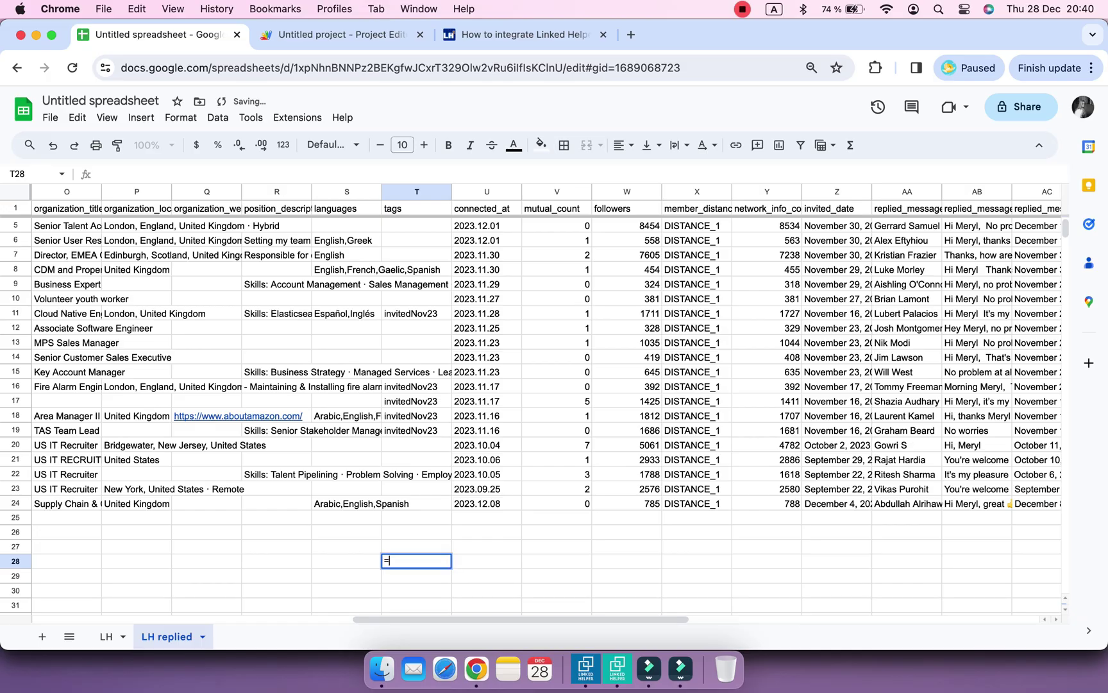
# Enter =COUNTIF(T5:T24;"=invitedNov23") in T28, showing a count of 5
pyautogui.write('=count')
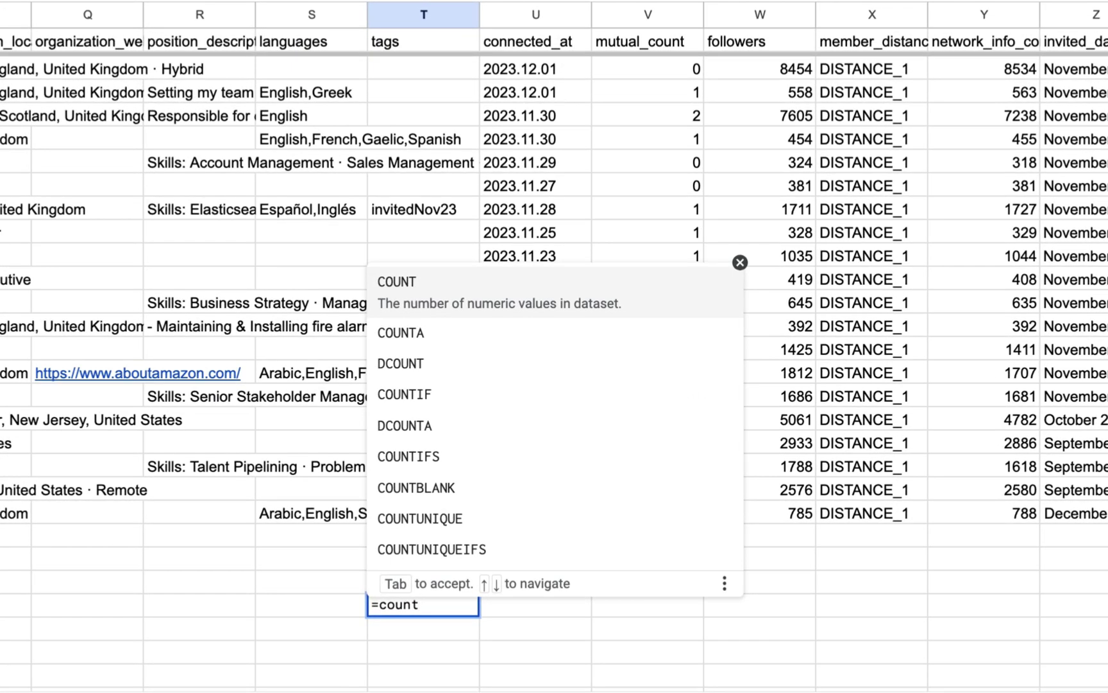
pyautogui.click(507, 377)
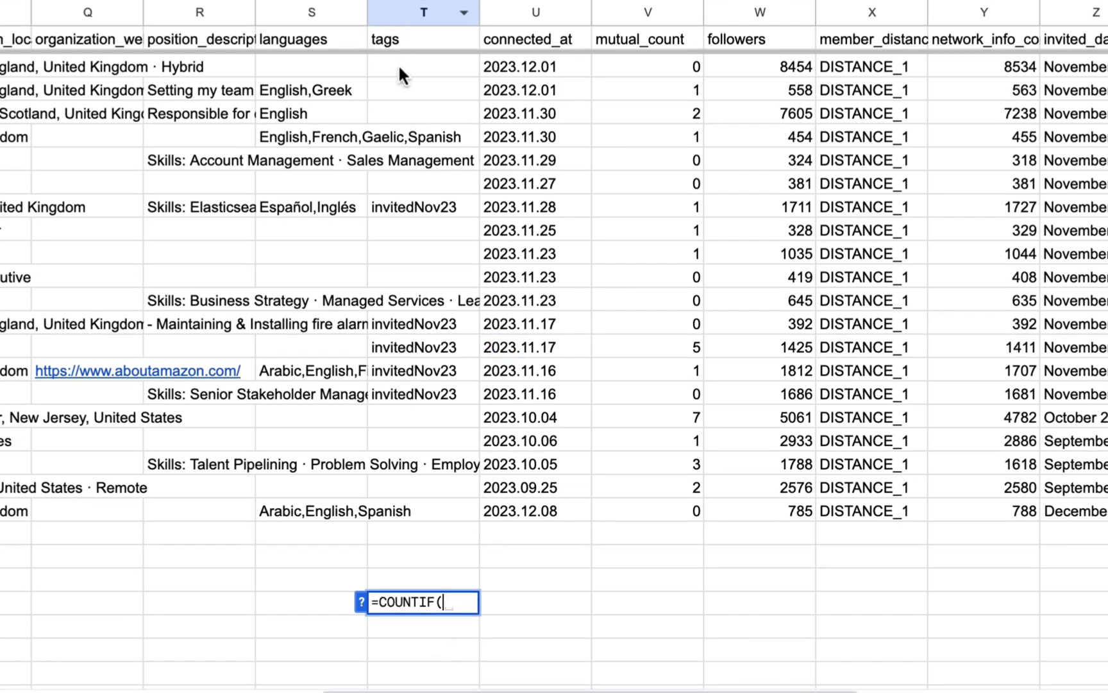
pyautogui.moveTo(399, 68); pyautogui.dragTo(421, 504)
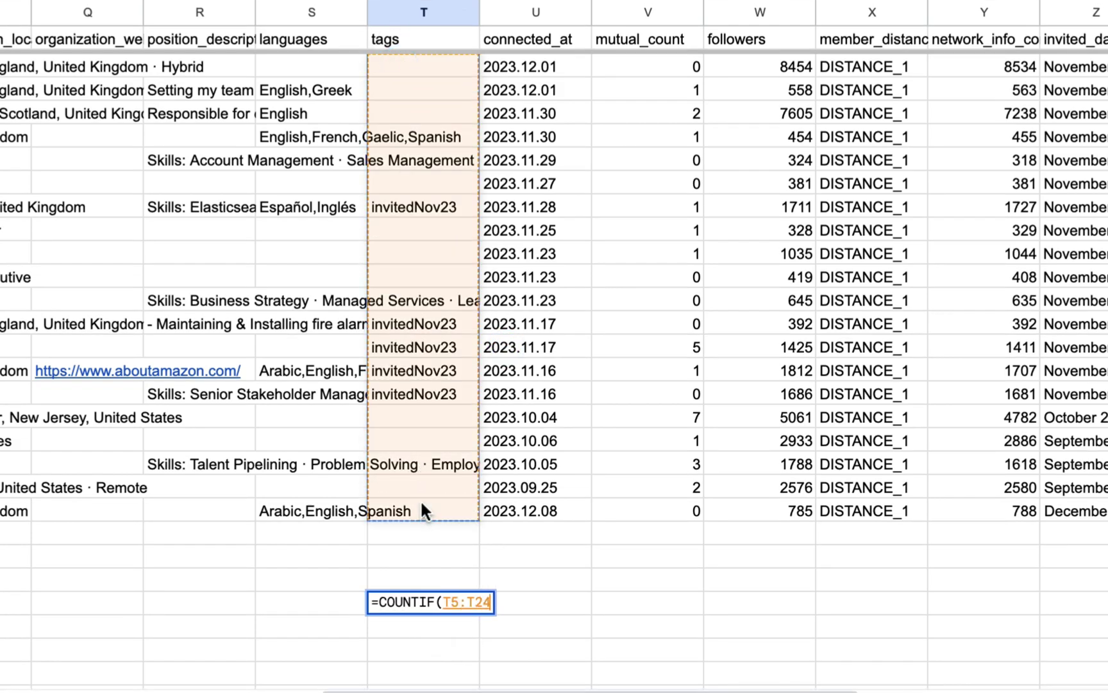
pyautogui.write(';')
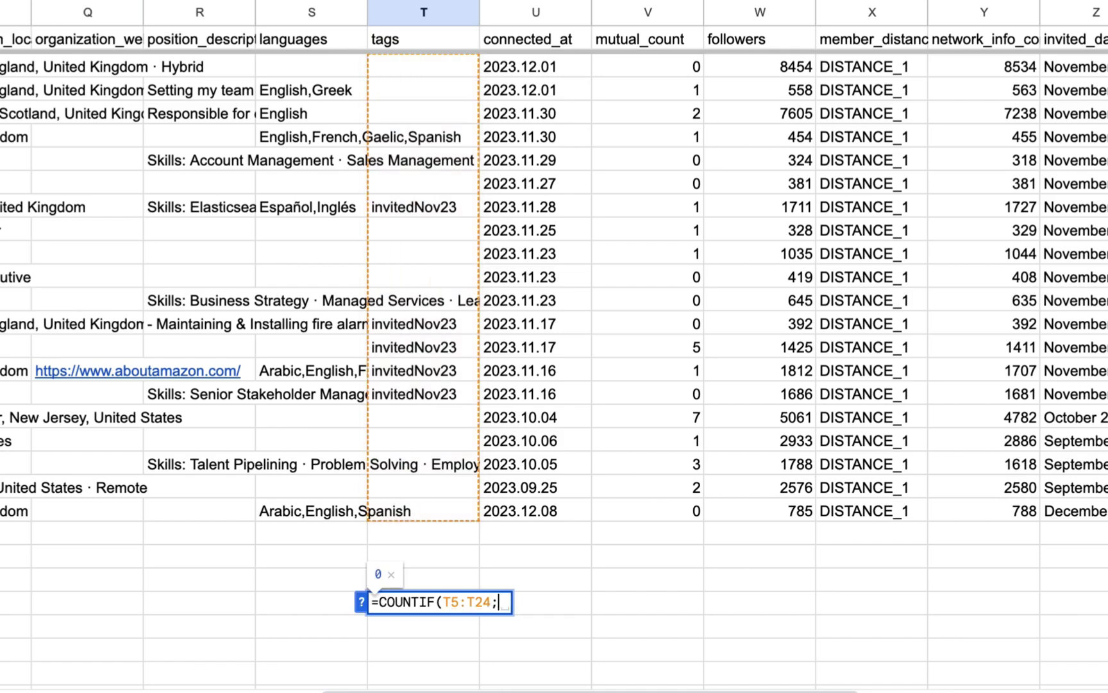
pyautogui.write('"')
pyautogui.write('=invited')
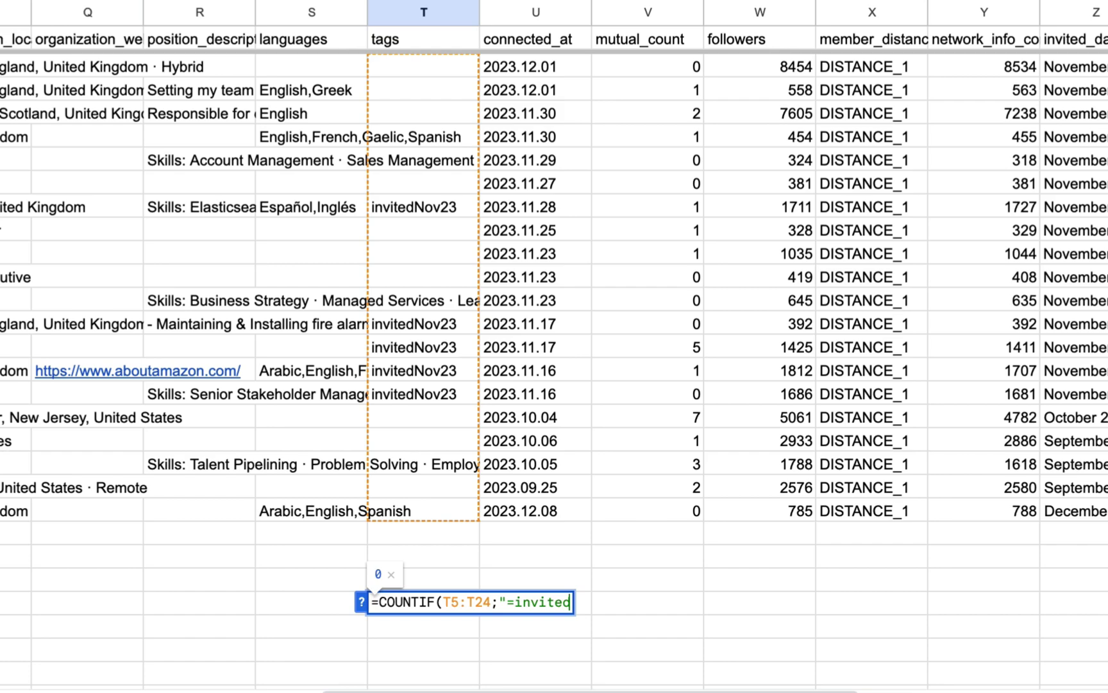
pyautogui.write('Nov23"')
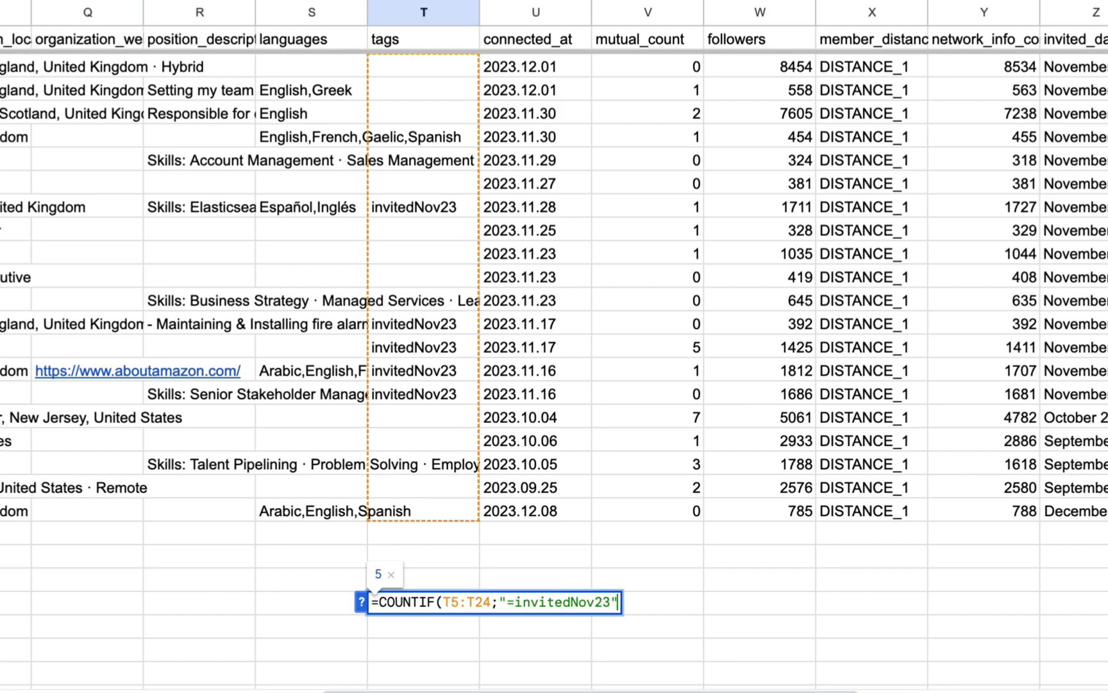
pyautogui.write(')')
pyautogui.press('Return')
pyautogui.click(474, 606)
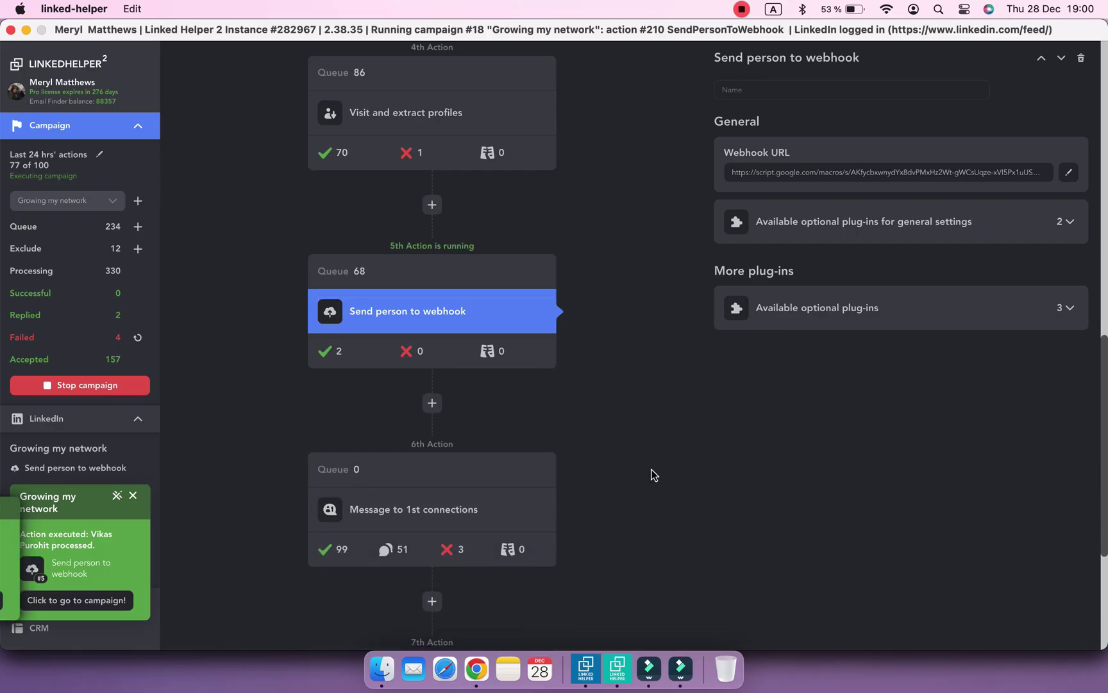
# Bring the Google Sheets spreadsheet in Chrome back to the front
pyautogui.click(476, 669)
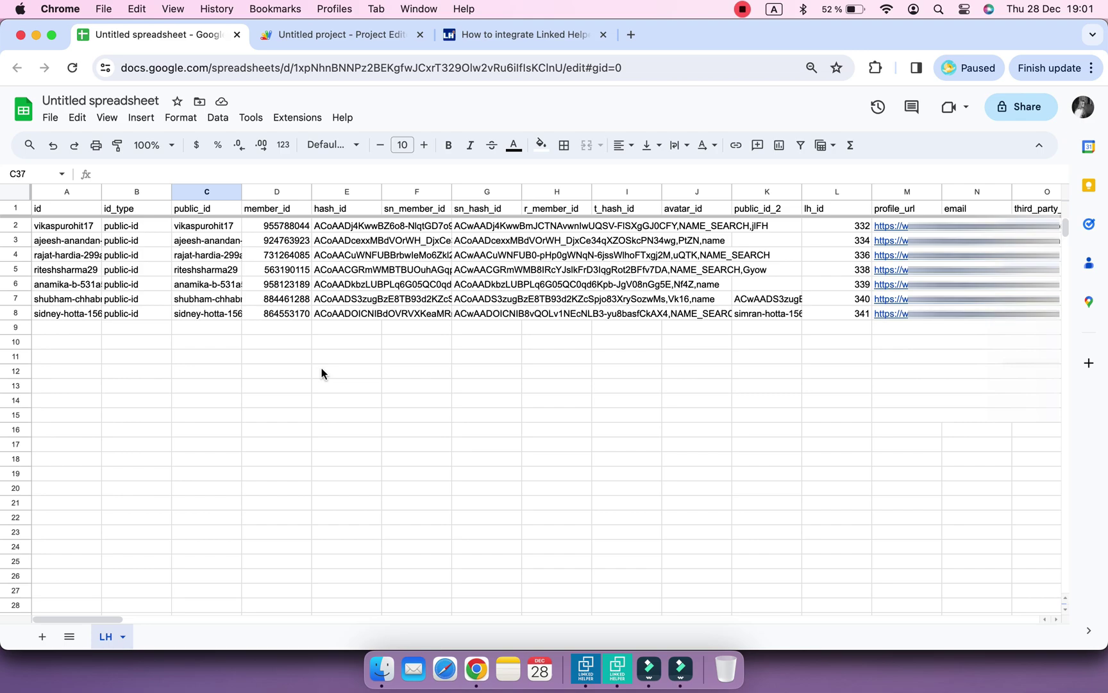
pyautogui.hscroll(5, 322, 371)
pyautogui.hscroll(3, 321, 371)
pyautogui.hscroll(4, 321, 370)
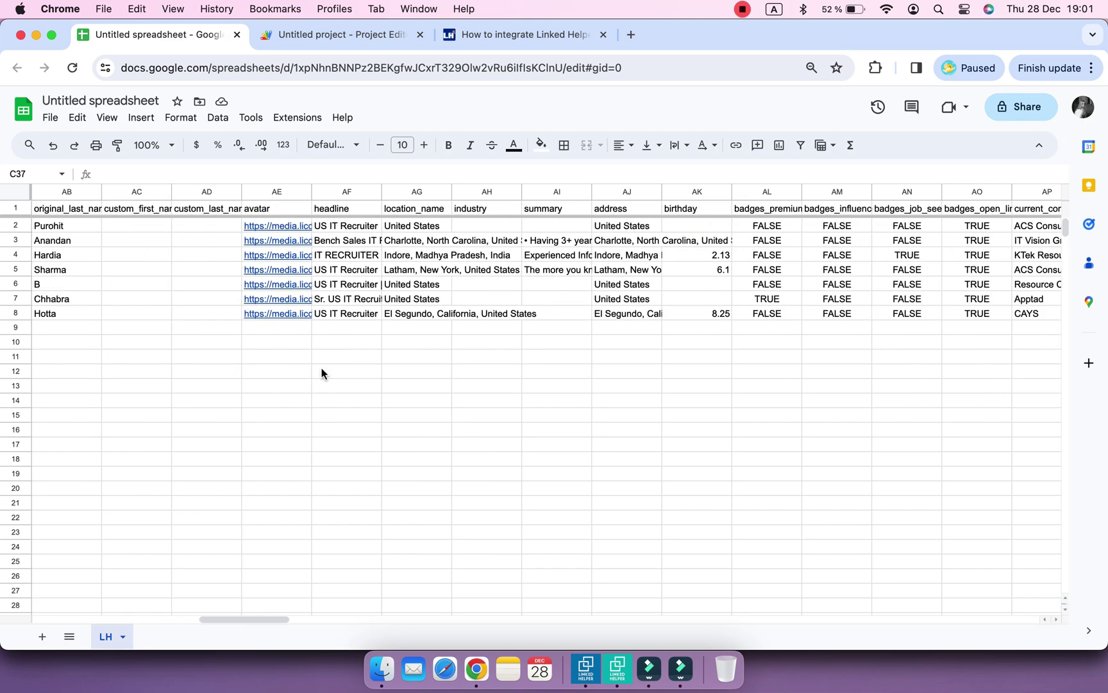